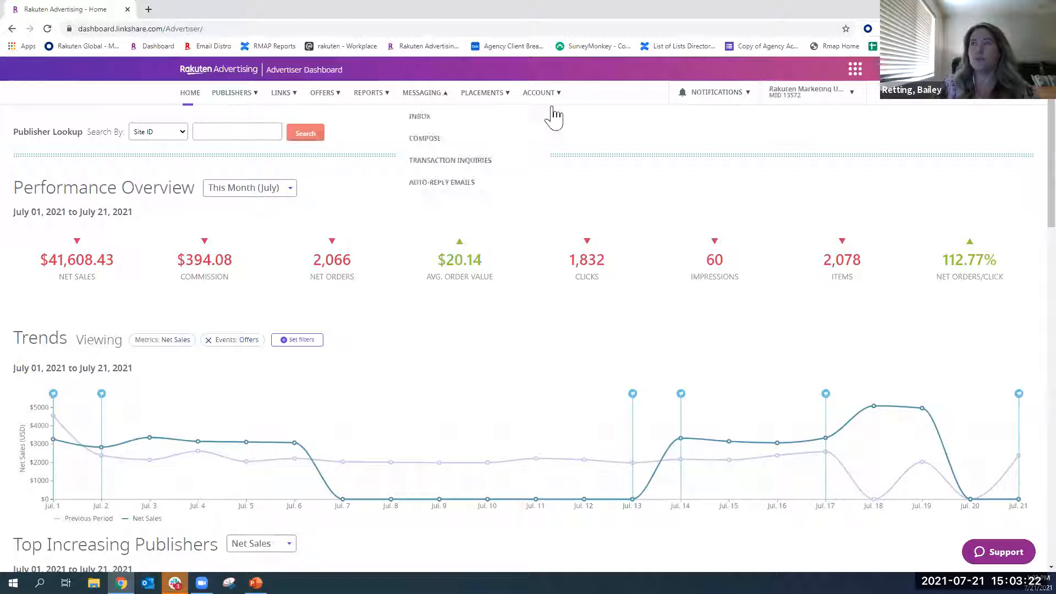
- Review the notifications' to-do, announcement and product catalog upload entries, and look over the portals offered in the application switcher
{"action": "mouse_move", "coordinate": [638, 232]}
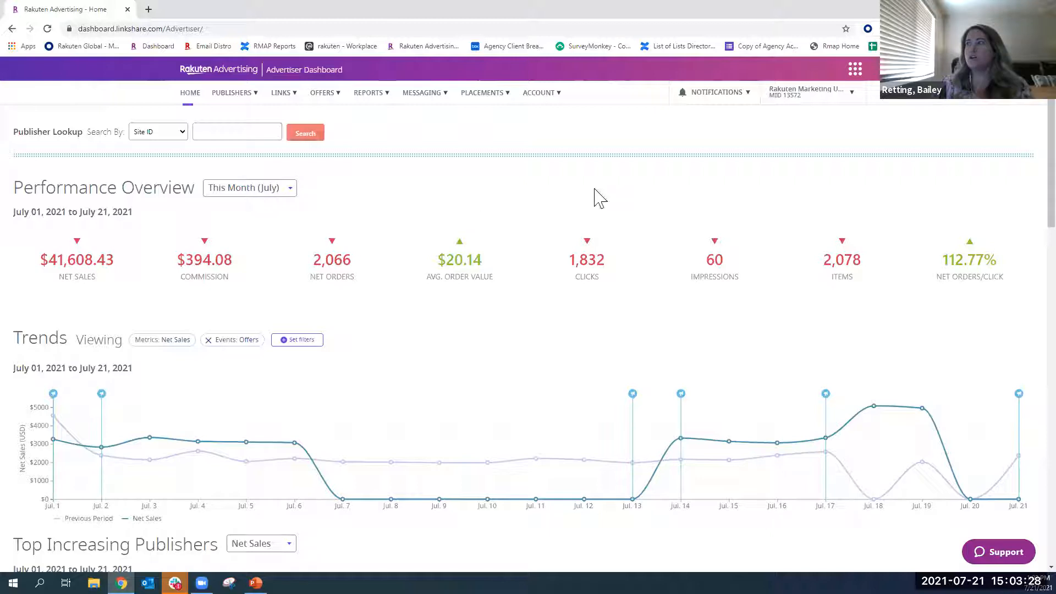
{"action": "left_click", "coordinate": [718, 94]}
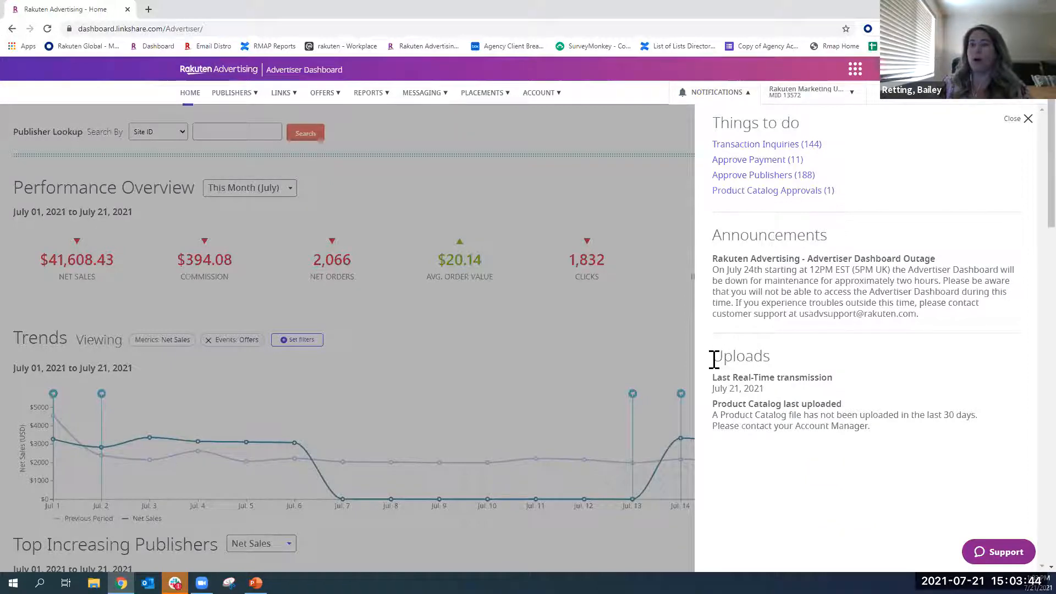
{"action": "left_click_drag", "start_coordinate": [851, 407], "coordinate": [715, 407]}
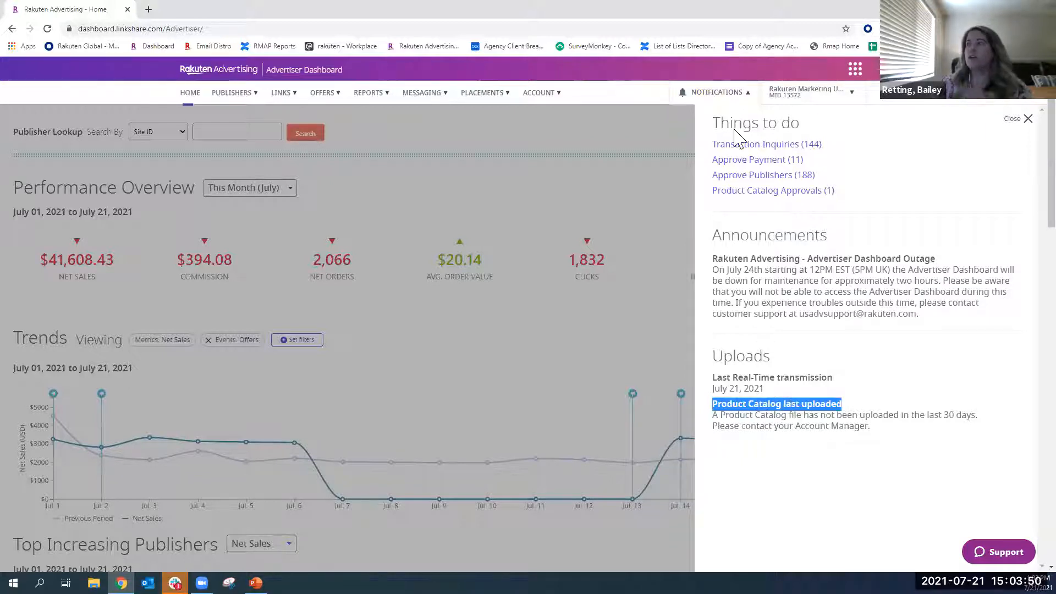
{"action": "left_click", "coordinate": [731, 98]}
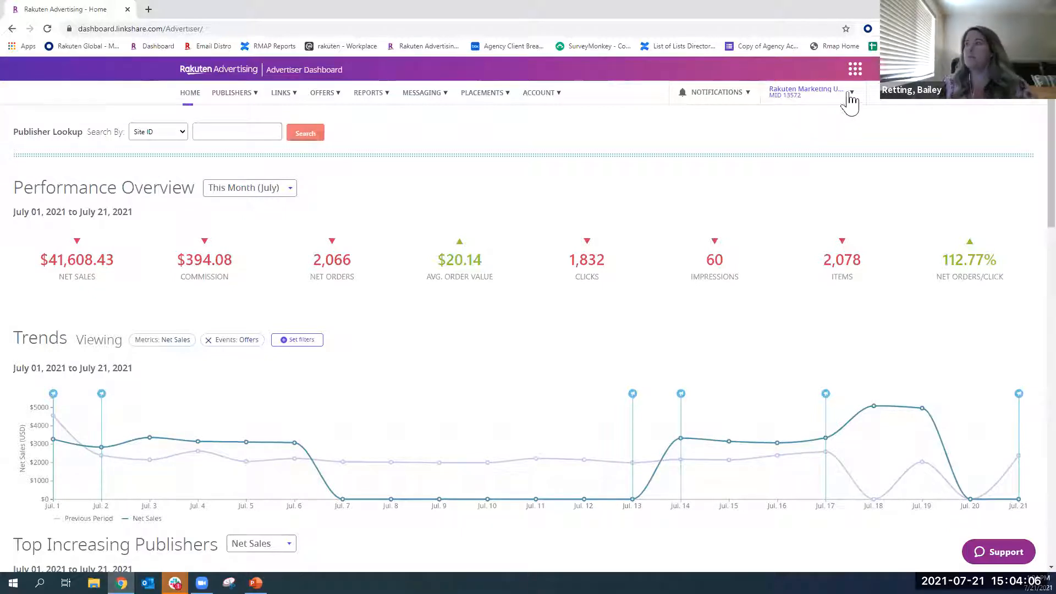
{"action": "left_click", "coordinate": [857, 74]}
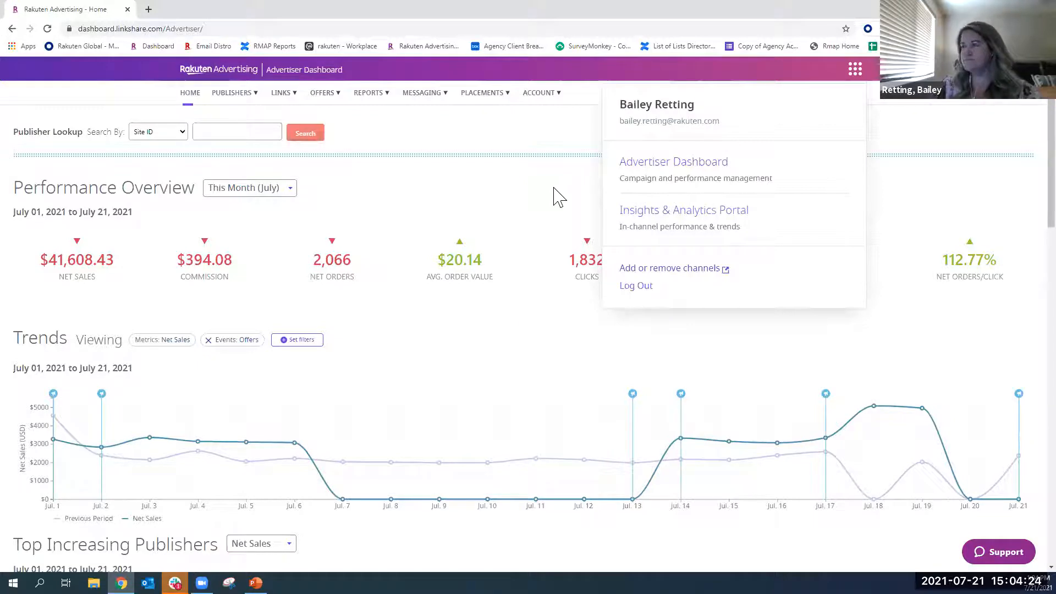
{"action": "left_click", "coordinate": [854, 71]}
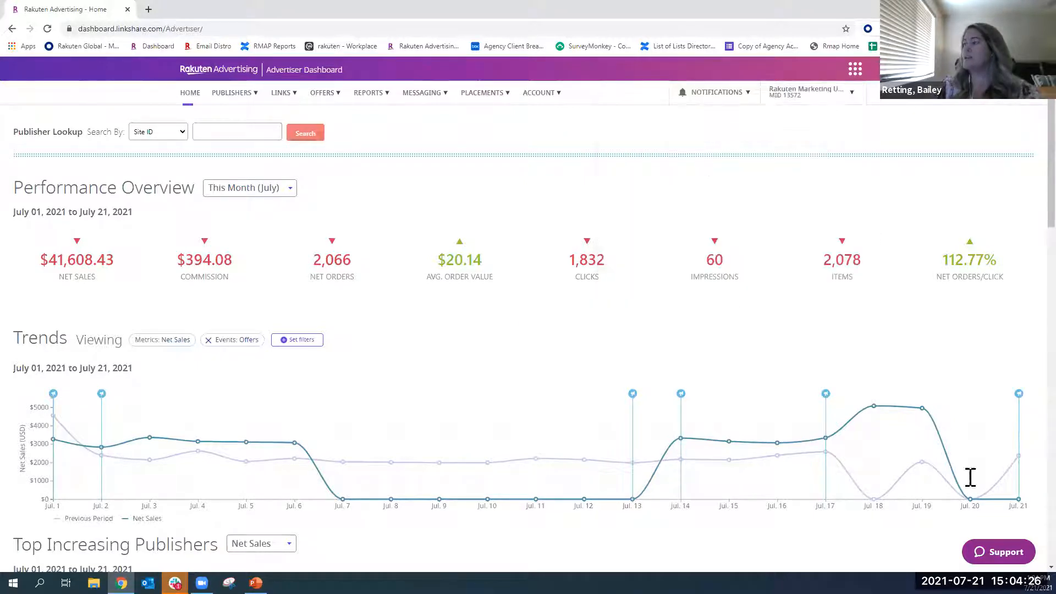
- Search the support help for "dynamic commission", look through the suggested articles and minimize the support window
{"action": "left_click", "coordinate": [996, 553]}
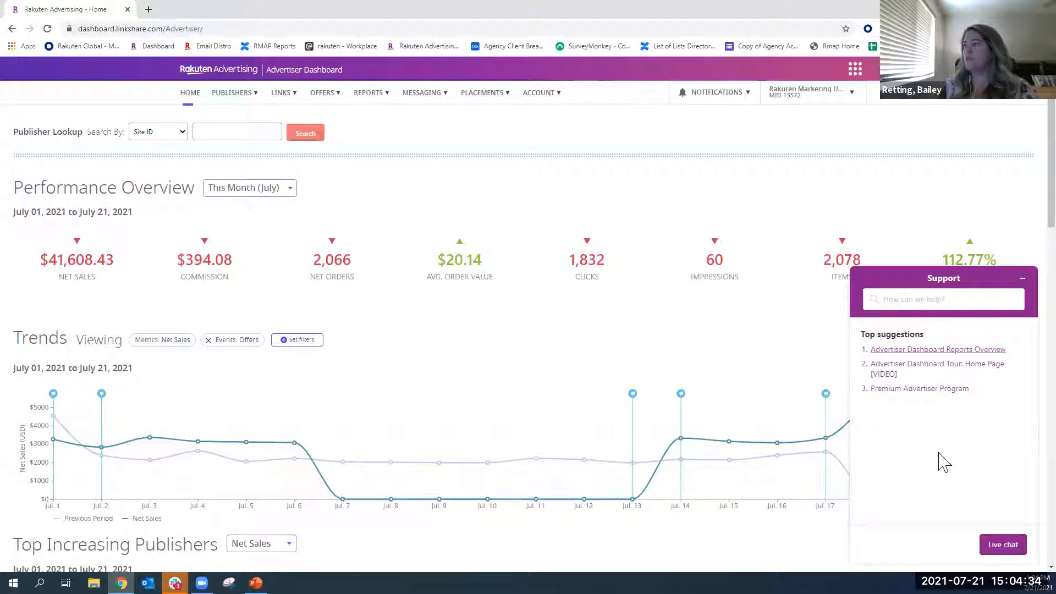
{"action": "left_click", "coordinate": [930, 297]}
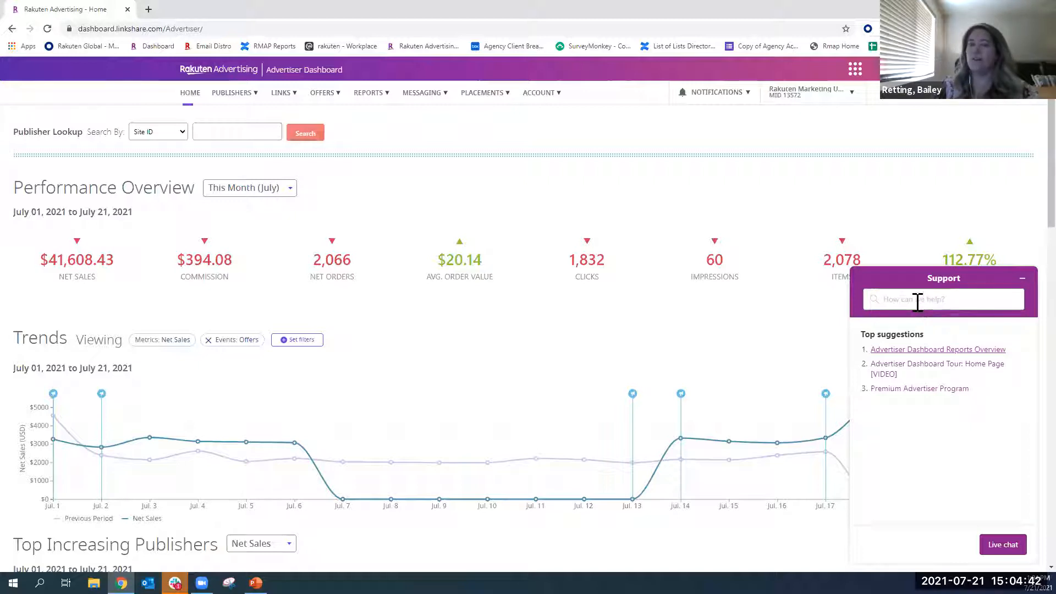
{"action": "left_click", "coordinate": [918, 301]}
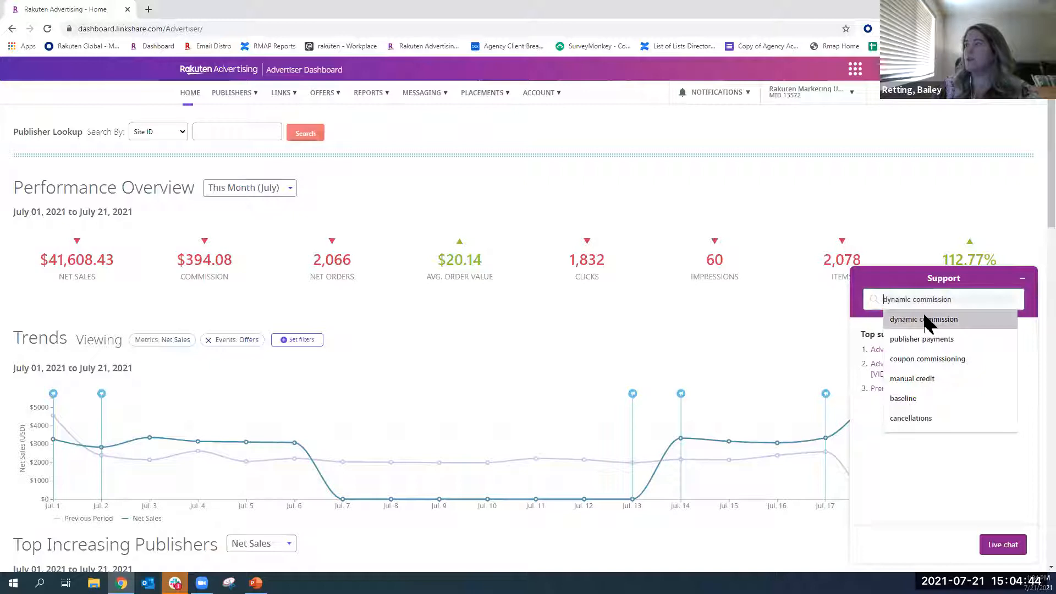
{"action": "left_click", "coordinate": [923, 314]}
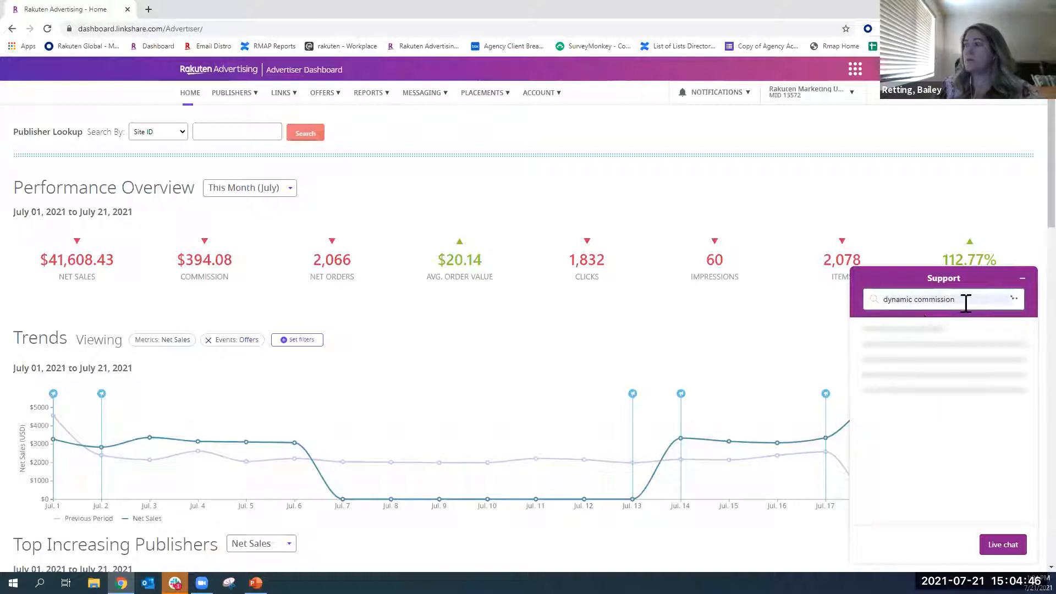
{"action": "scroll", "coordinate": [937, 472], "scroll_direction": "down", "scroll_amount": 1}
{"action": "scroll", "coordinate": [937, 471], "scroll_direction": "up", "scroll_amount": 1}
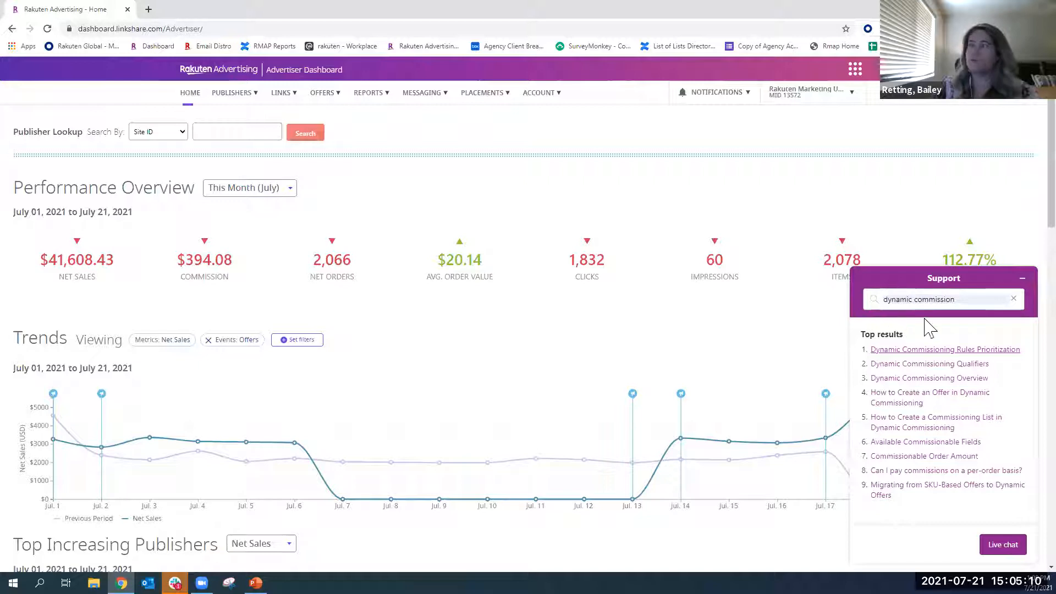
{"action": "left_click", "coordinate": [1022, 279]}
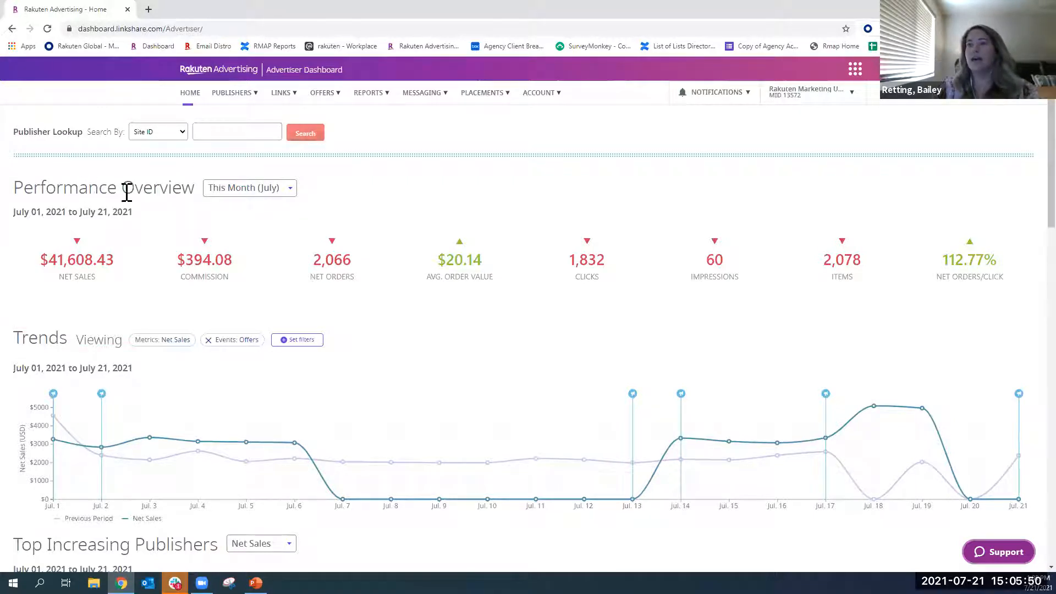
- Set the Performance Overview period to This Week (Sun-Sat) and check the net sales and commission comparisons with the previous year
{"action": "left_click", "coordinate": [242, 190]}
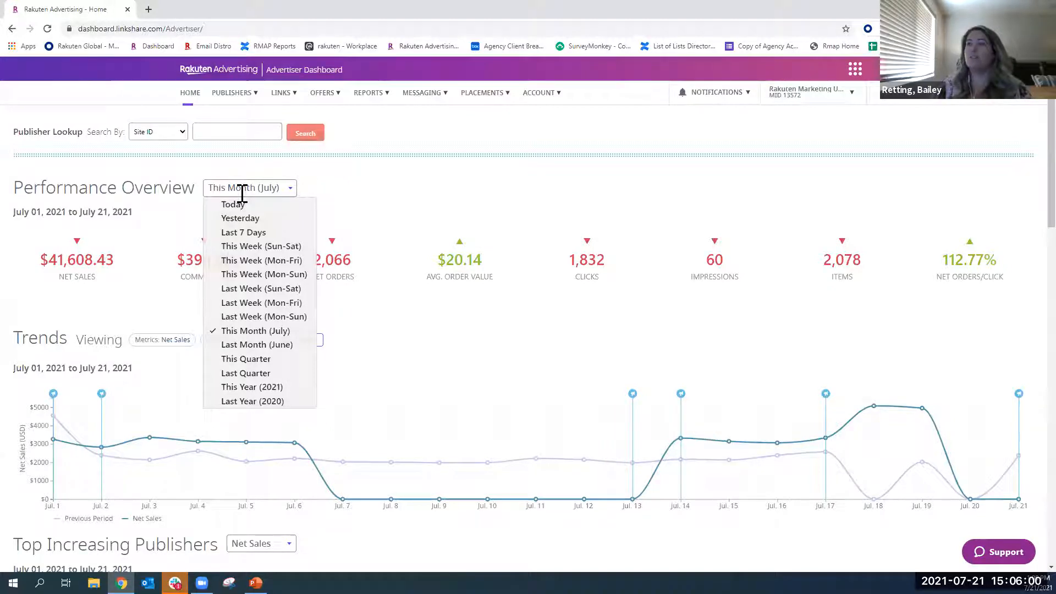
{"action": "left_click", "coordinate": [264, 247]}
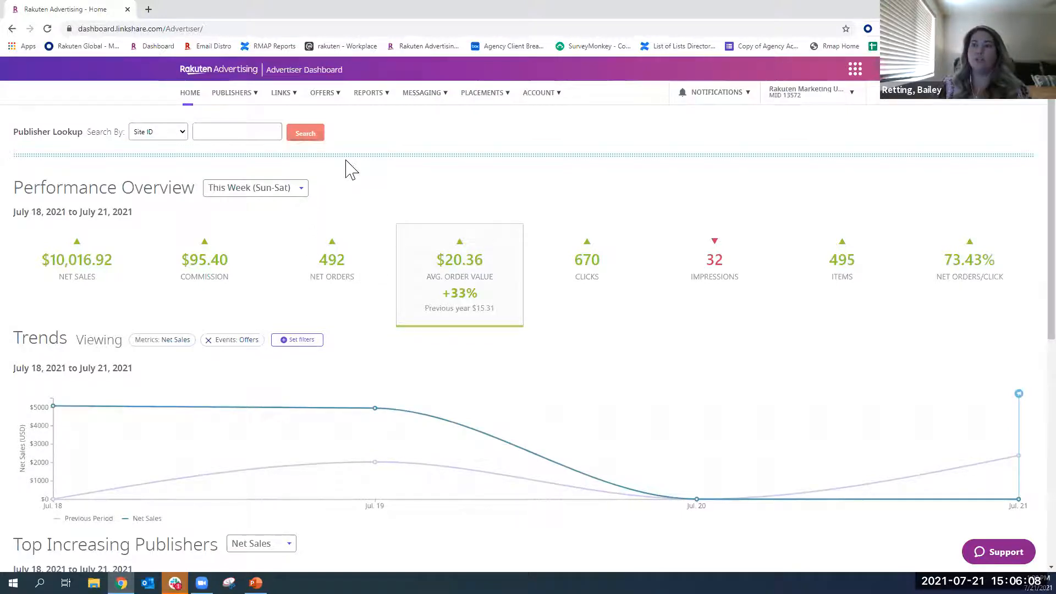
{"action": "mouse_move", "coordinate": [77, 253]}
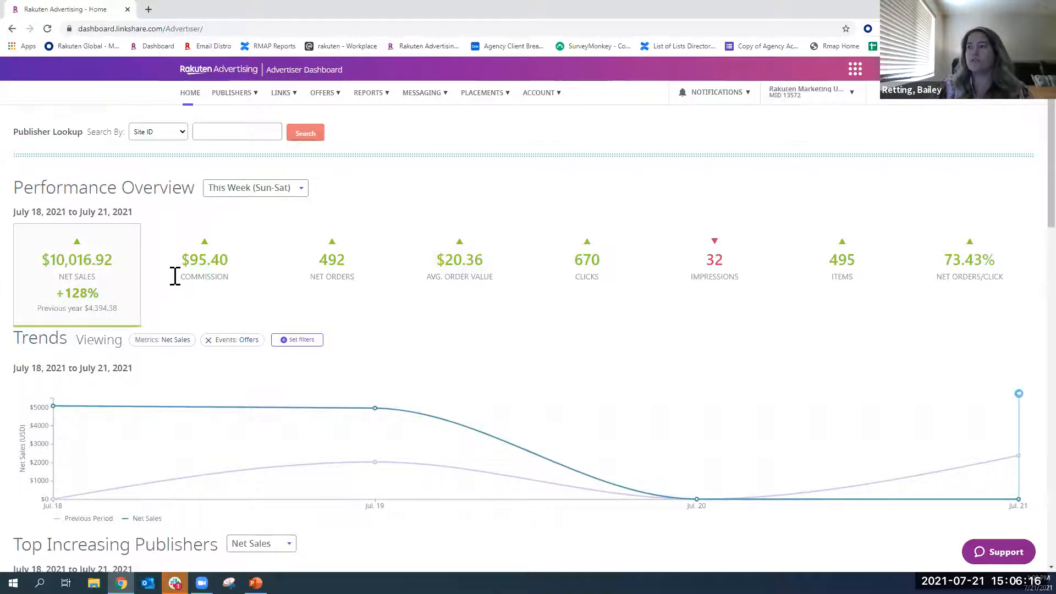
{"action": "mouse_move", "coordinate": [243, 265]}
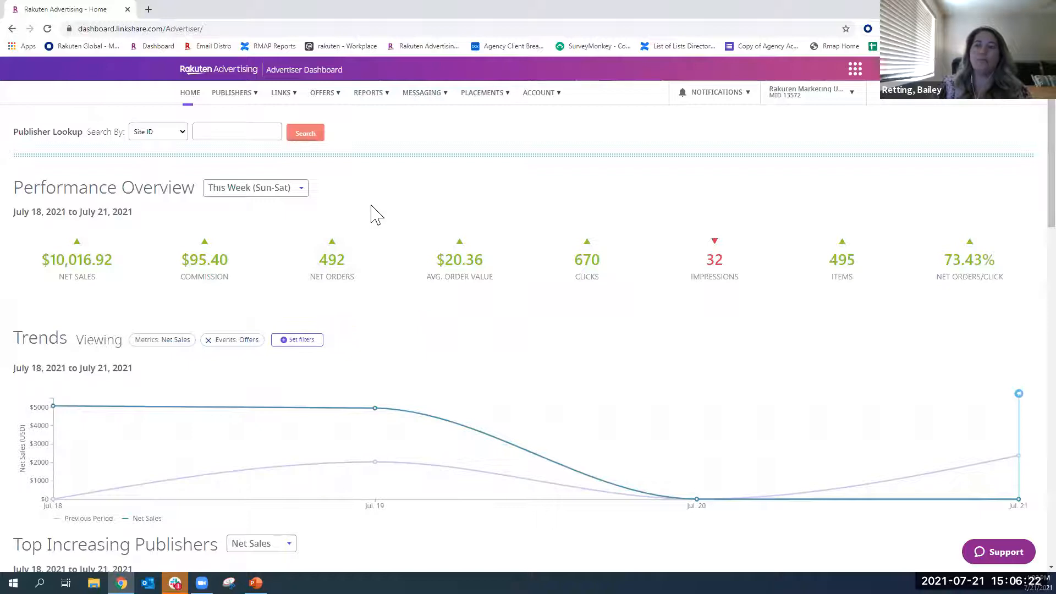
- View the metric and event filters available for the Trends chart and dismiss them without applying changes
{"action": "scroll", "coordinate": [371, 215], "scroll_direction": "down", "scroll_amount": 1}
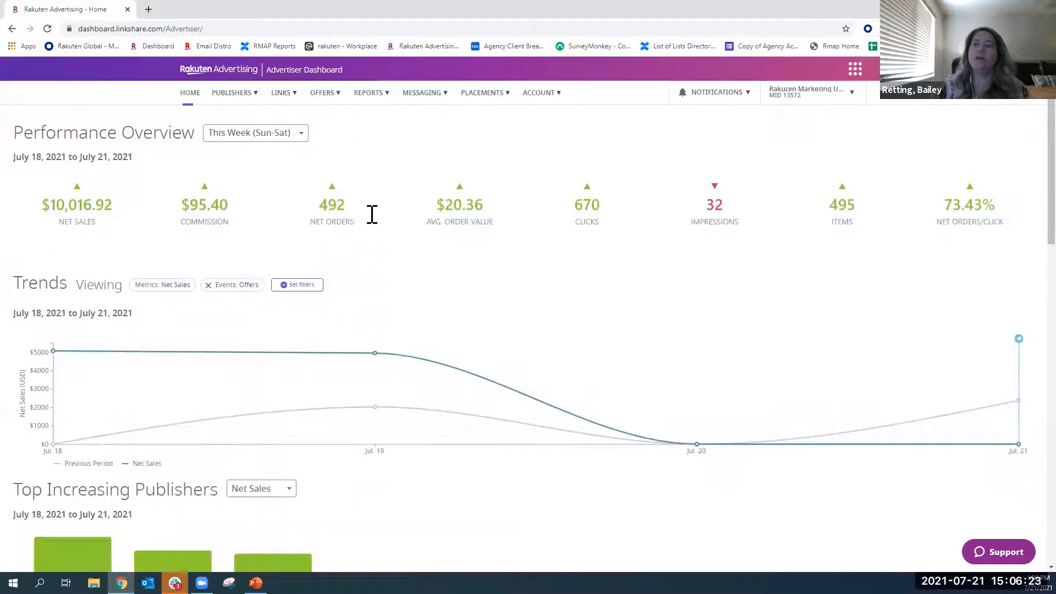
{"action": "left_click", "coordinate": [297, 285]}
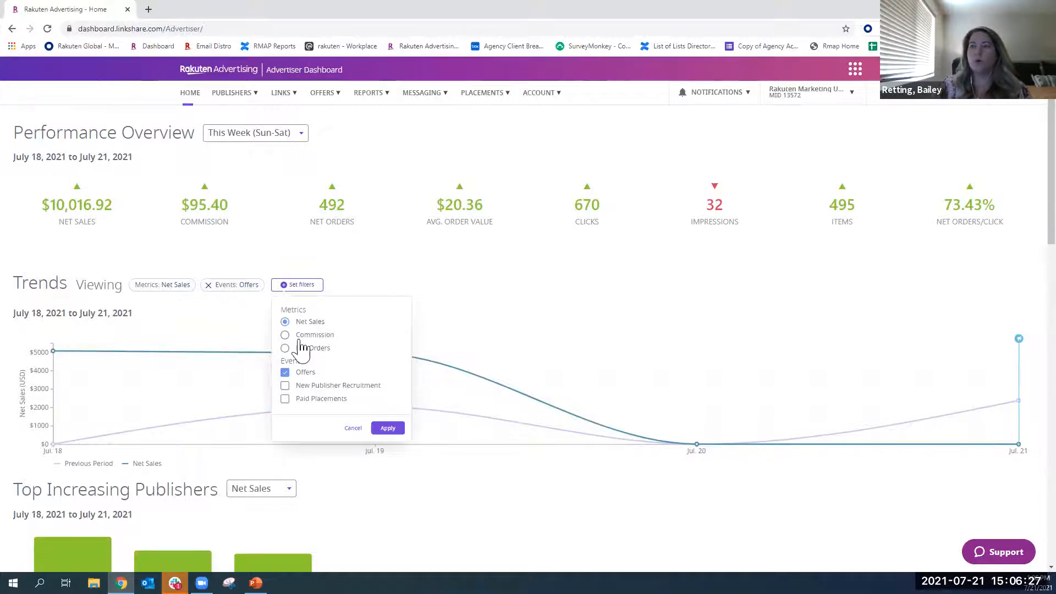
{"action": "left_click", "coordinate": [361, 259]}
- Examine the Top Increasing Publishers, Top Decreasing Publishers and Publisher Commissions Approved sections, including the first publisher's net sales, clicks and net orders
{"action": "scroll", "coordinate": [361, 259], "scroll_direction": "down", "scroll_amount": 4}
{"action": "scroll", "coordinate": [77, 324], "scroll_direction": "down", "scroll_amount": 1}
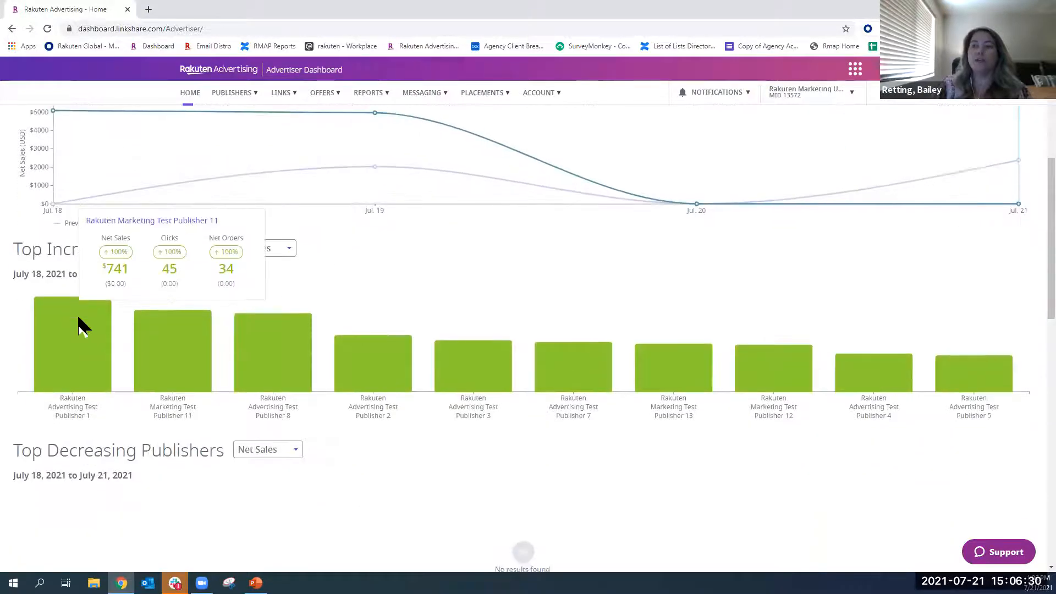
{"action": "scroll", "coordinate": [247, 429], "scroll_direction": "down", "scroll_amount": 2}
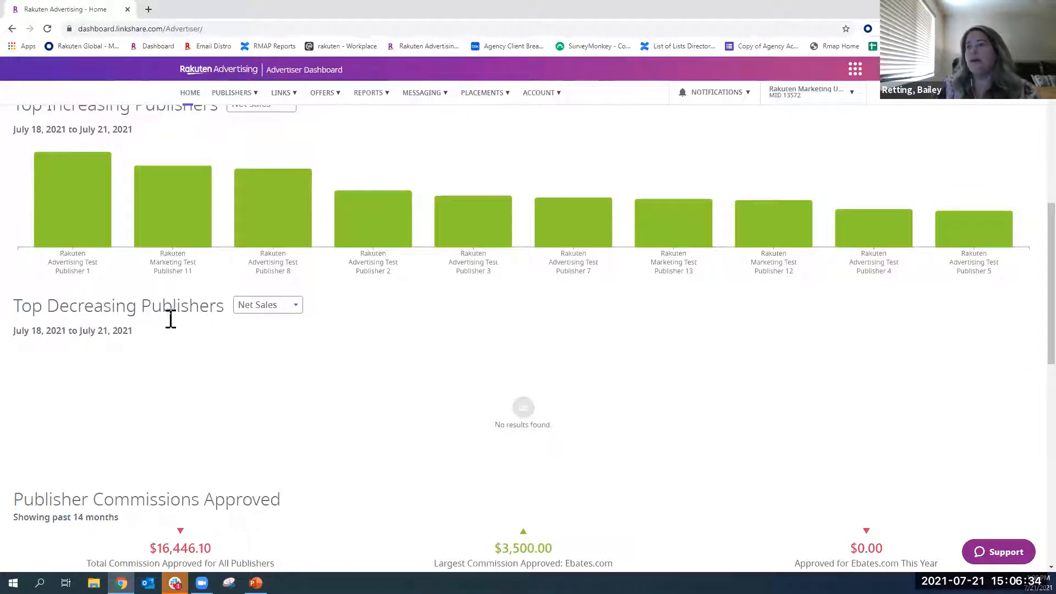
{"action": "mouse_move", "coordinate": [76, 237]}
{"action": "scroll", "coordinate": [76, 237], "scroll_direction": "up", "scroll_amount": 1}
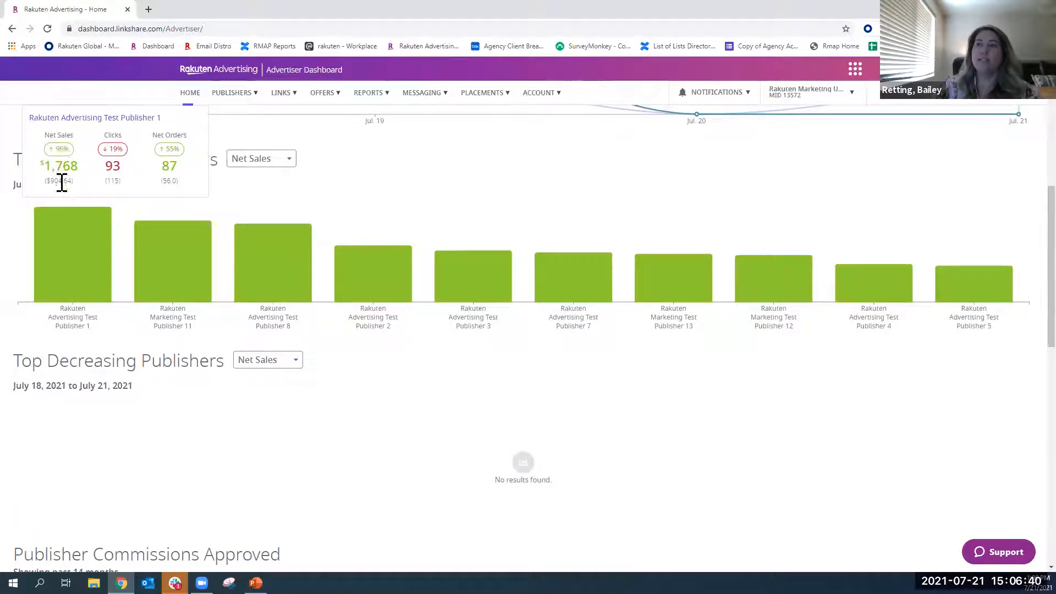
{"action": "scroll", "coordinate": [146, 364], "scroll_direction": "down", "scroll_amount": 4}
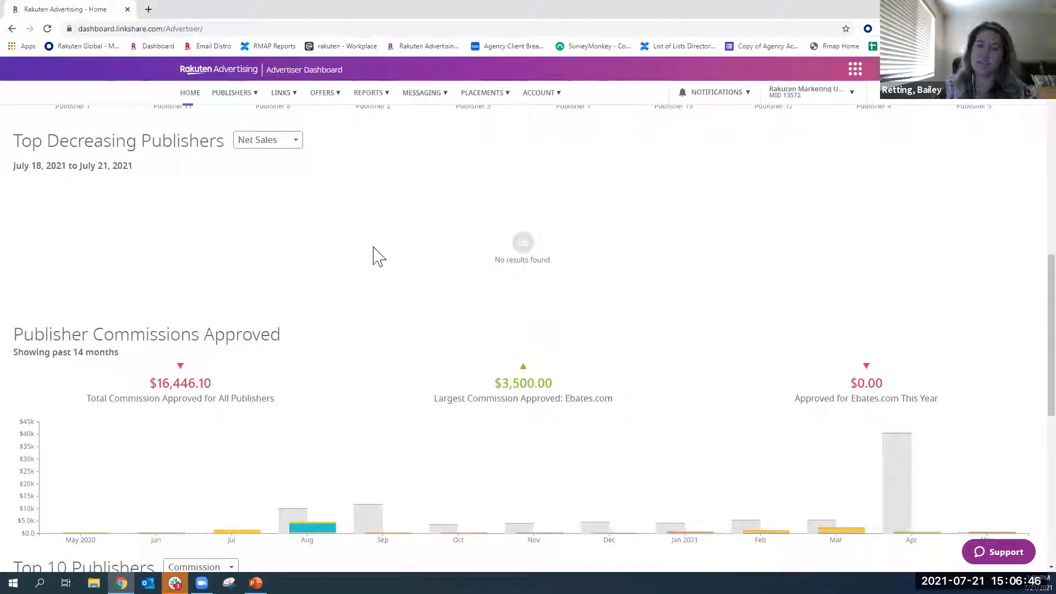
{"action": "scroll", "coordinate": [220, 306], "scroll_direction": "down", "scroll_amount": 1}
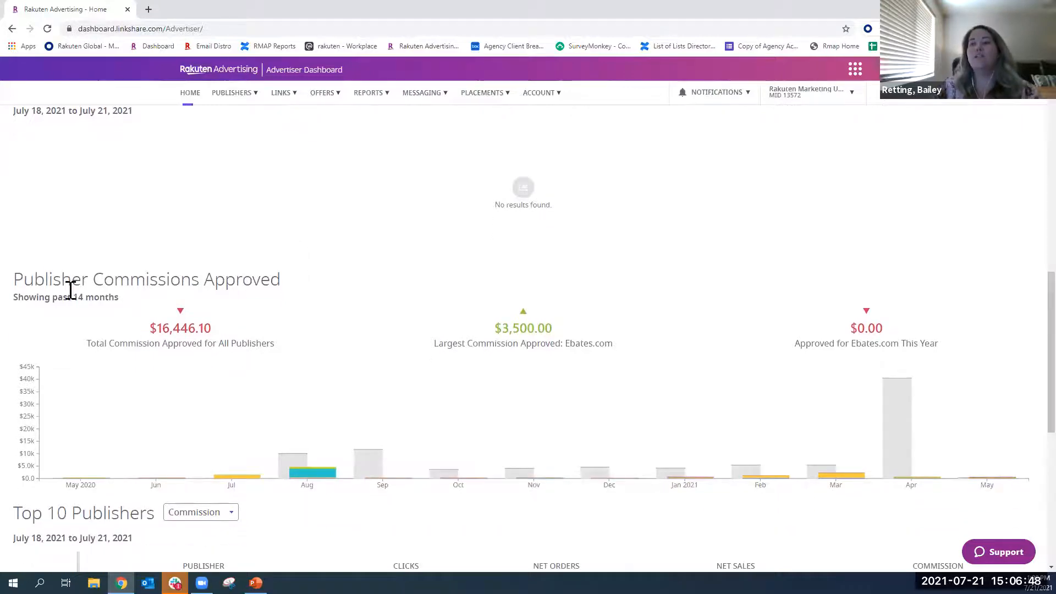
{"action": "scroll", "coordinate": [118, 286], "scroll_direction": "down", "scroll_amount": 3}
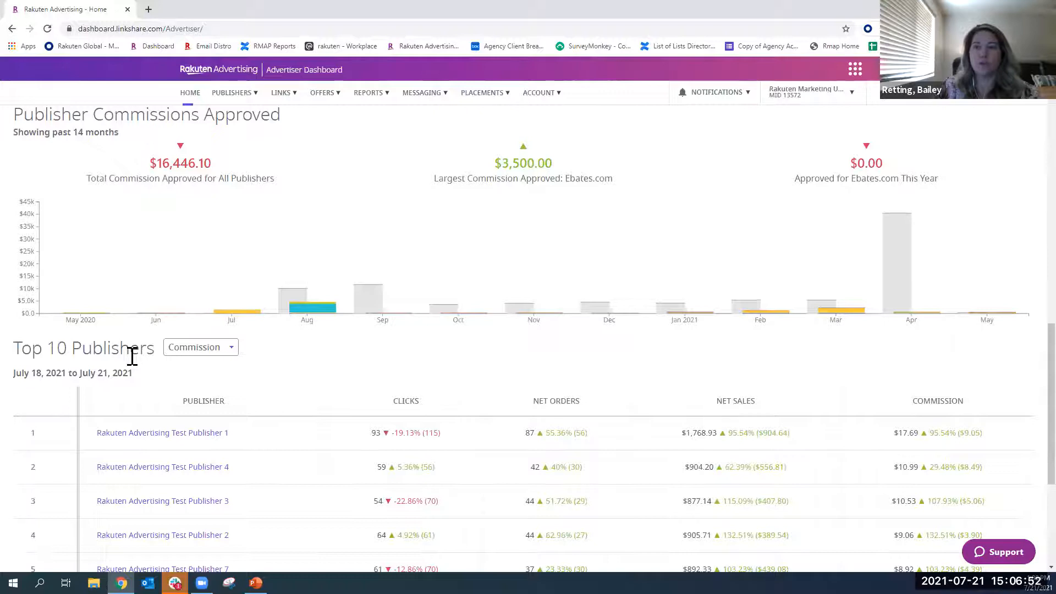
- Rank the Top 10 Publishers table by Net Orders
{"action": "scroll", "coordinate": [132, 352], "scroll_direction": "down", "scroll_amount": 1}
{"action": "left_click", "coordinate": [195, 298]}
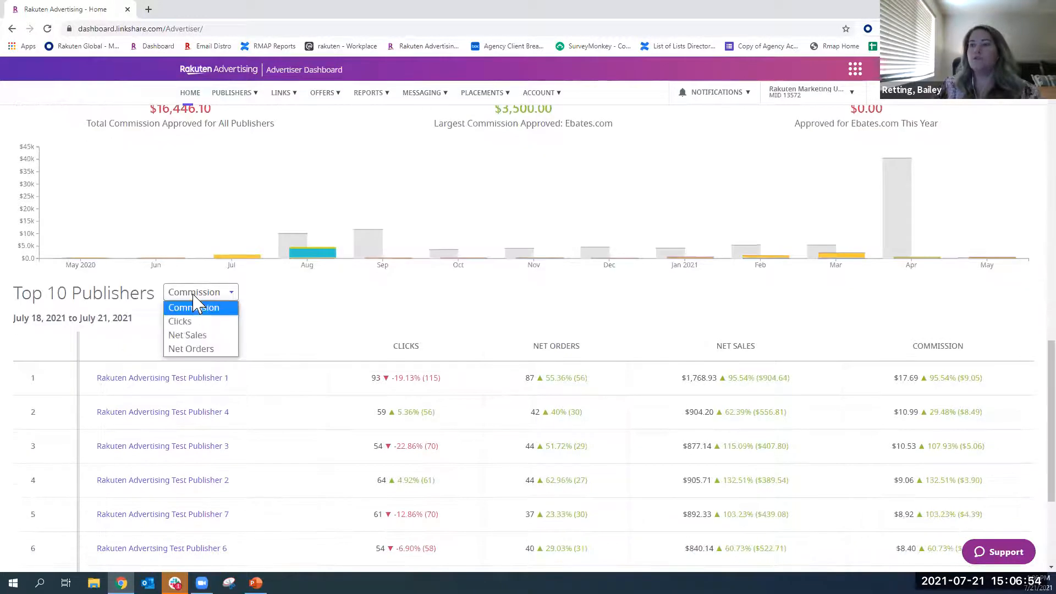
{"action": "left_click", "coordinate": [205, 351]}
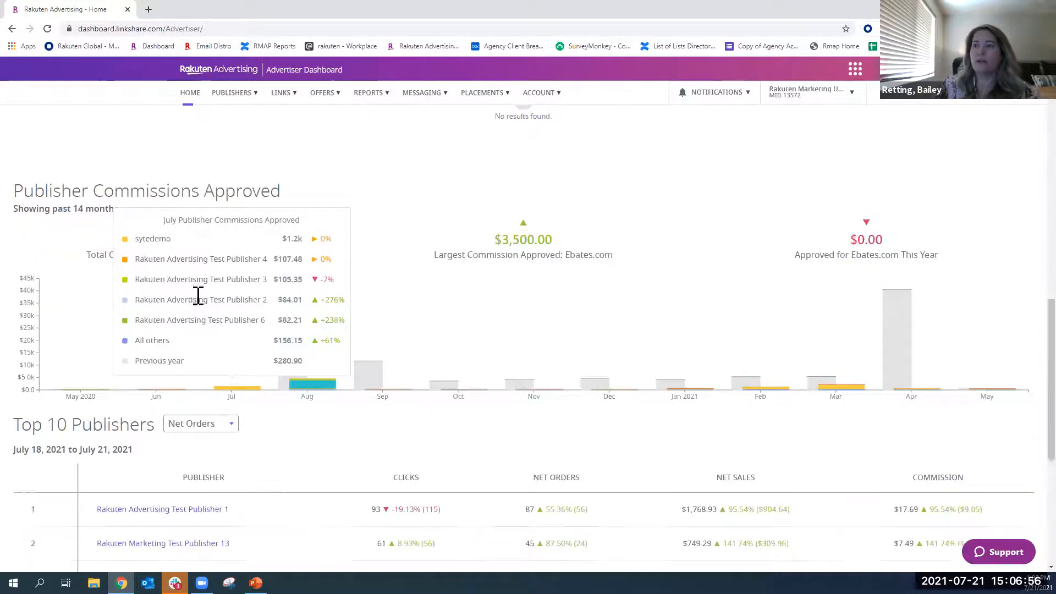
- Switch the Top 10 Publishers ranking back to Commission and review the listed publishers
{"action": "scroll", "coordinate": [198, 295], "scroll_direction": "down", "scroll_amount": 1}
{"action": "left_click", "coordinate": [210, 367]}
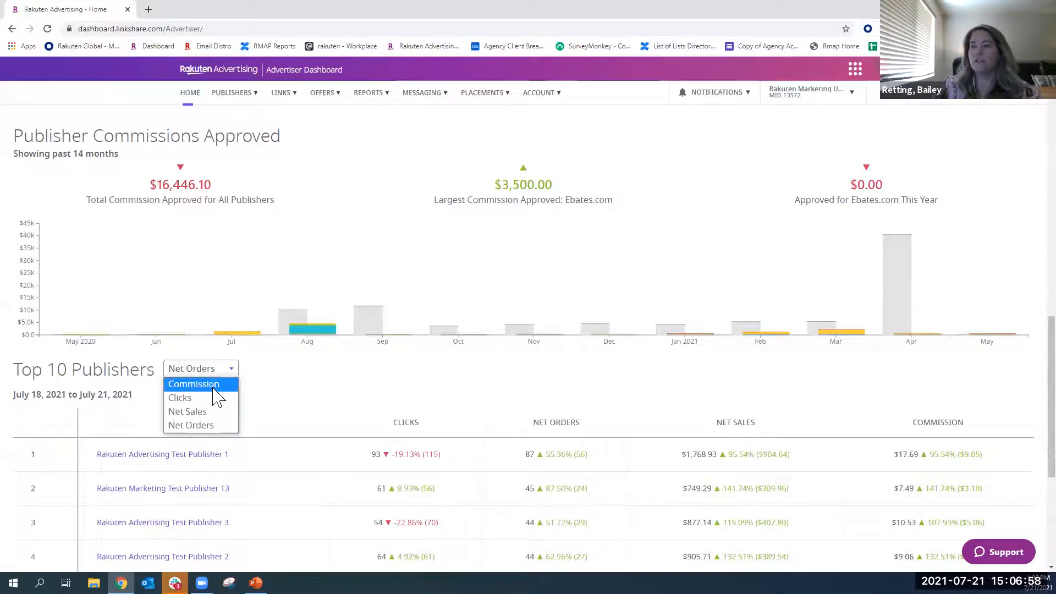
{"action": "left_click", "coordinate": [213, 385]}
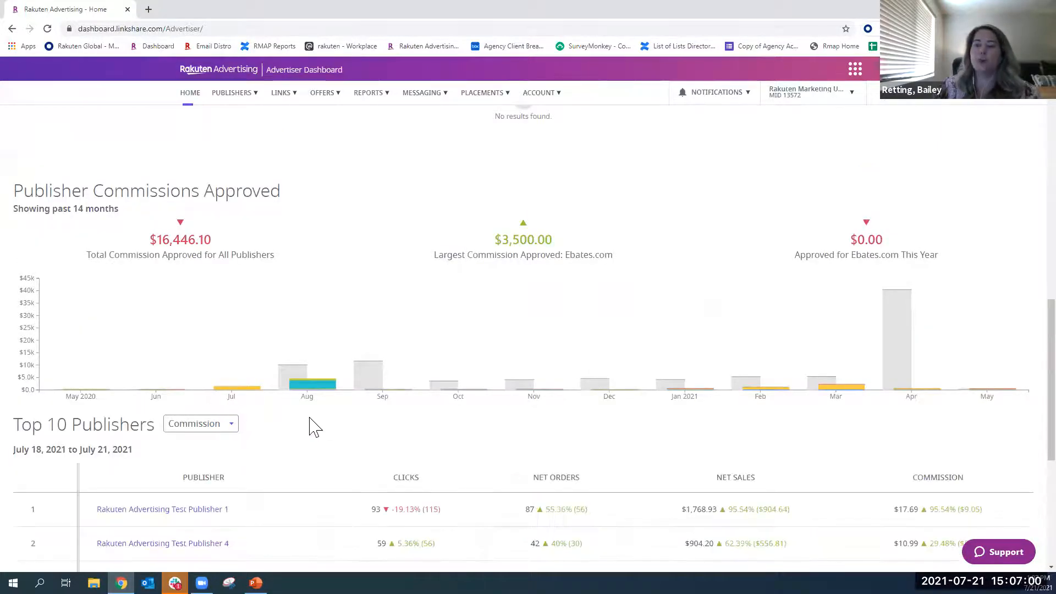
{"action": "scroll", "coordinate": [310, 427], "scroll_direction": "down", "scroll_amount": 3}
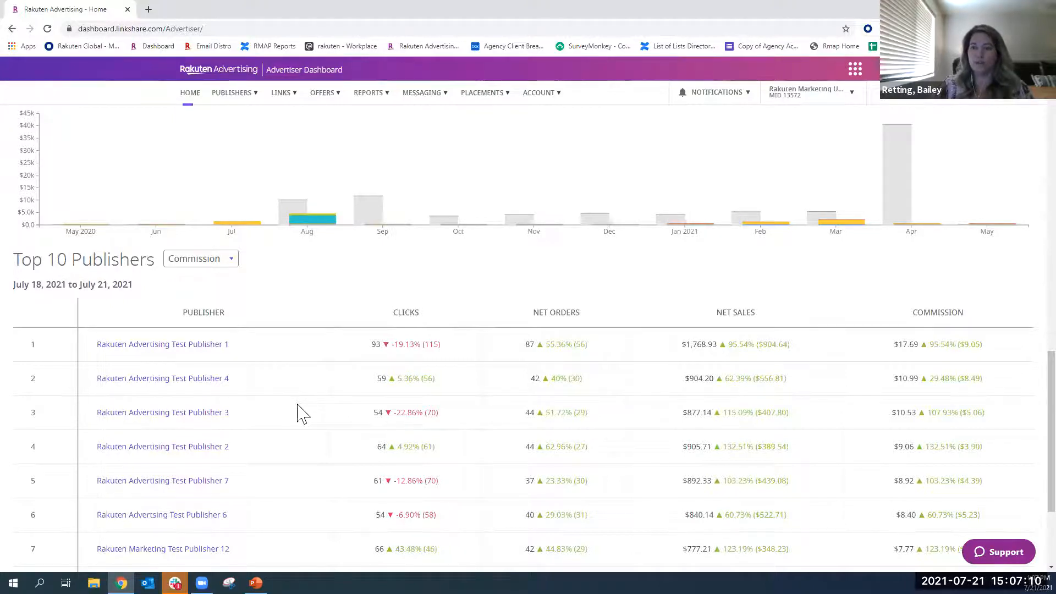
{"action": "scroll", "coordinate": [302, 414], "scroll_direction": "up", "scroll_amount": 20}
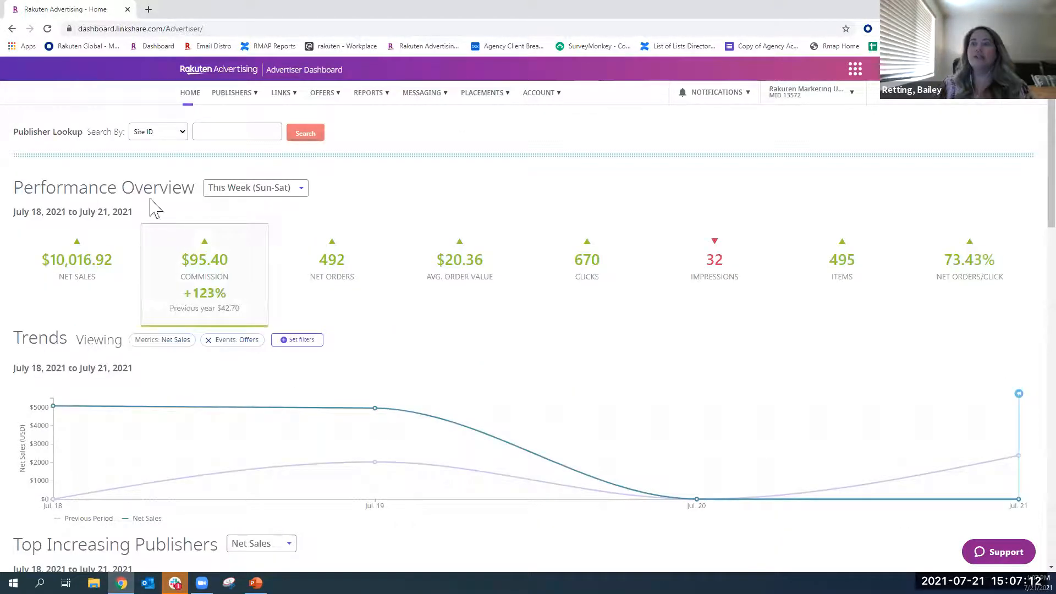
- Open the Approve Publishers page with the pending publisher applications
{"action": "mouse_move", "coordinate": [542, 99]}
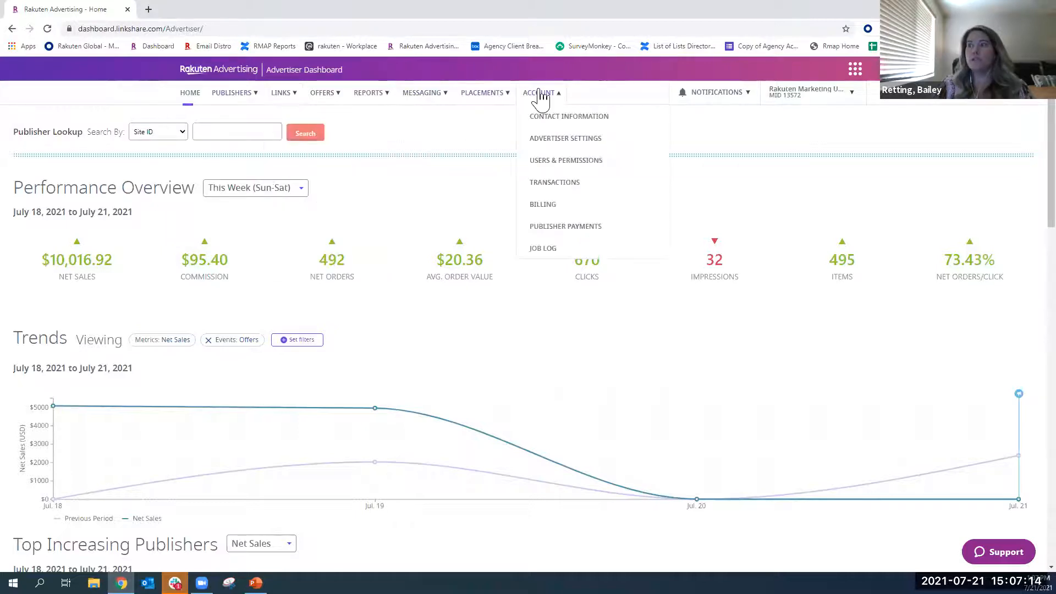
{"action": "mouse_move", "coordinate": [241, 102]}
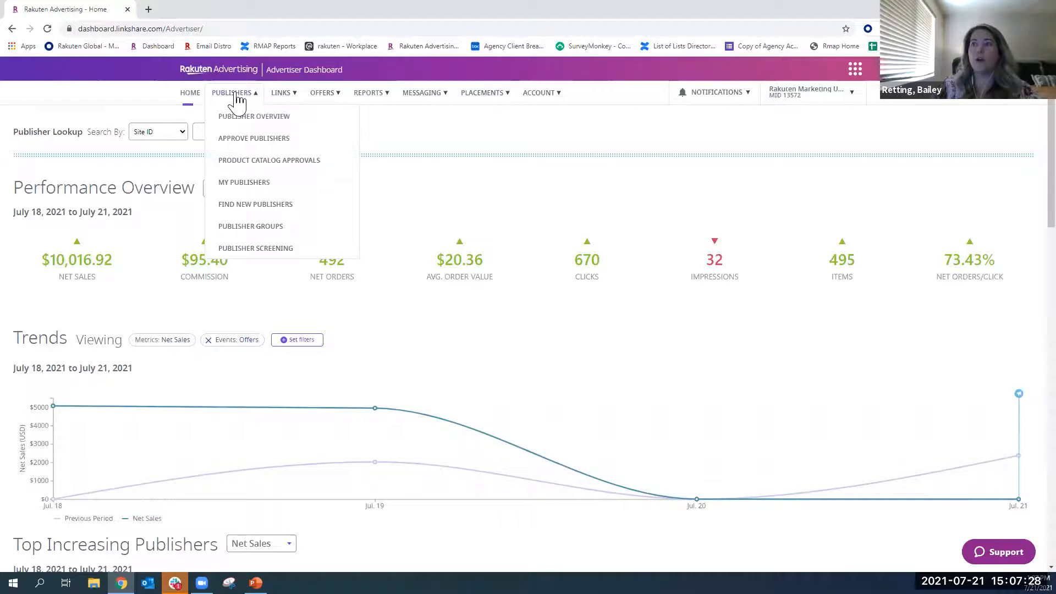
{"action": "left_click", "coordinate": [254, 142]}
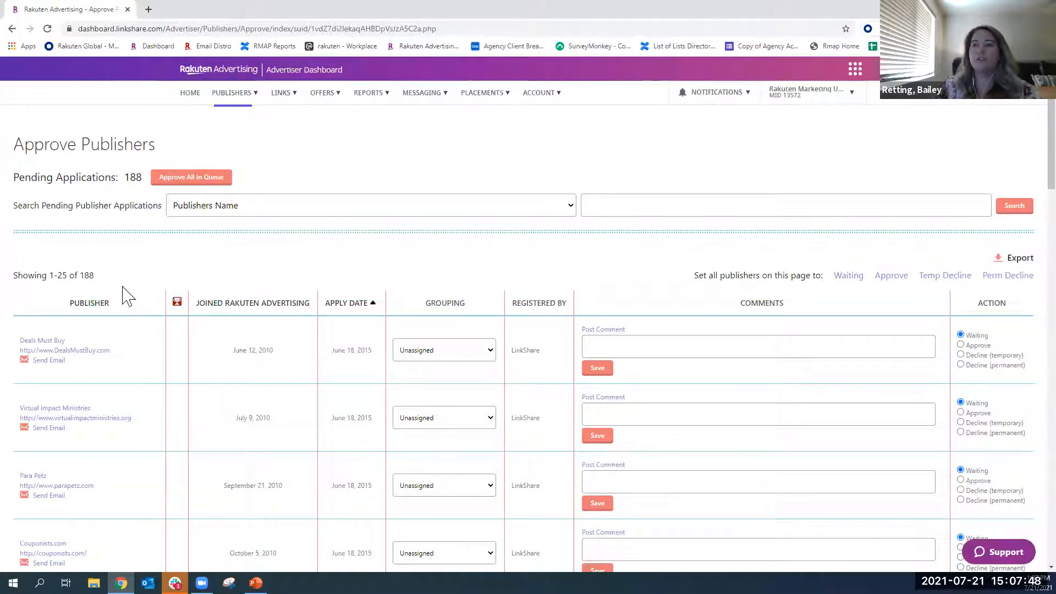
- View the site, contact and partnership details of the pending publisher Deals Must Buy, and close them
{"action": "left_click", "coordinate": [49, 346]}
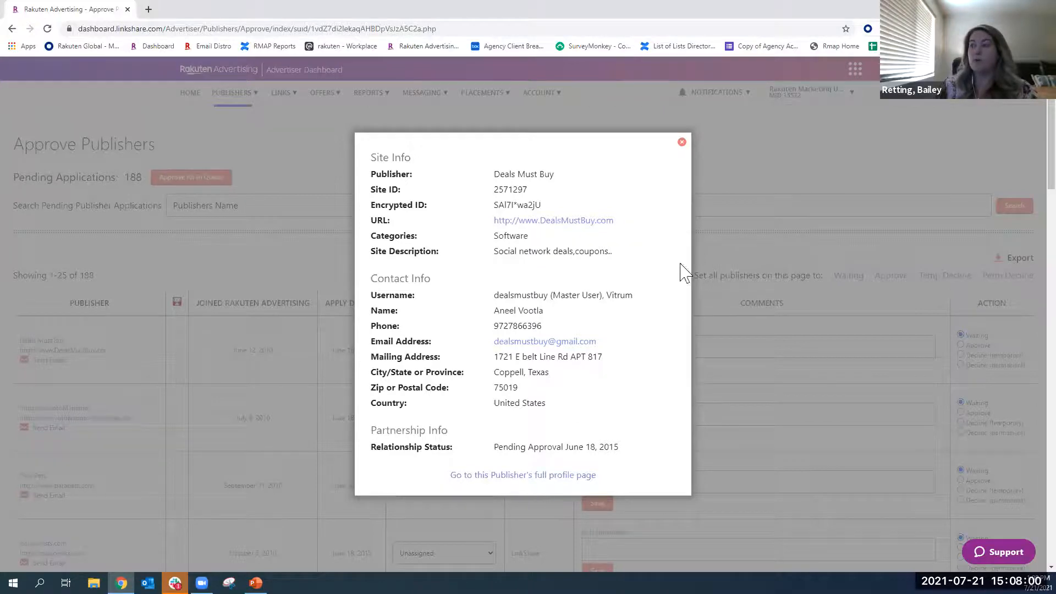
{"action": "left_click", "coordinate": [681, 142]}
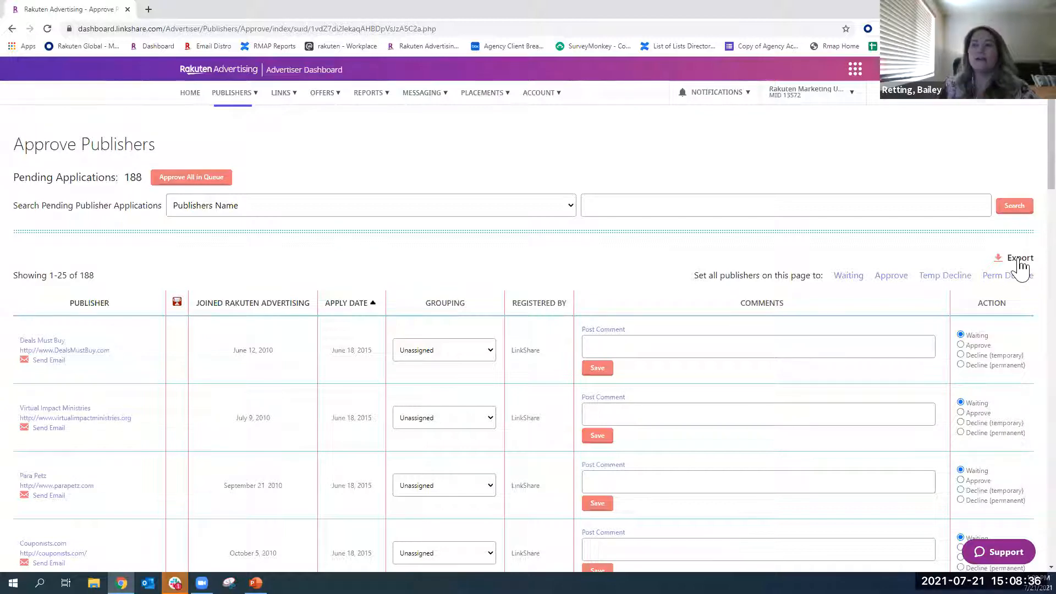
- Assign the pending publisher Deals Must Buy to the Bloggers group
{"action": "left_click", "coordinate": [439, 355]}
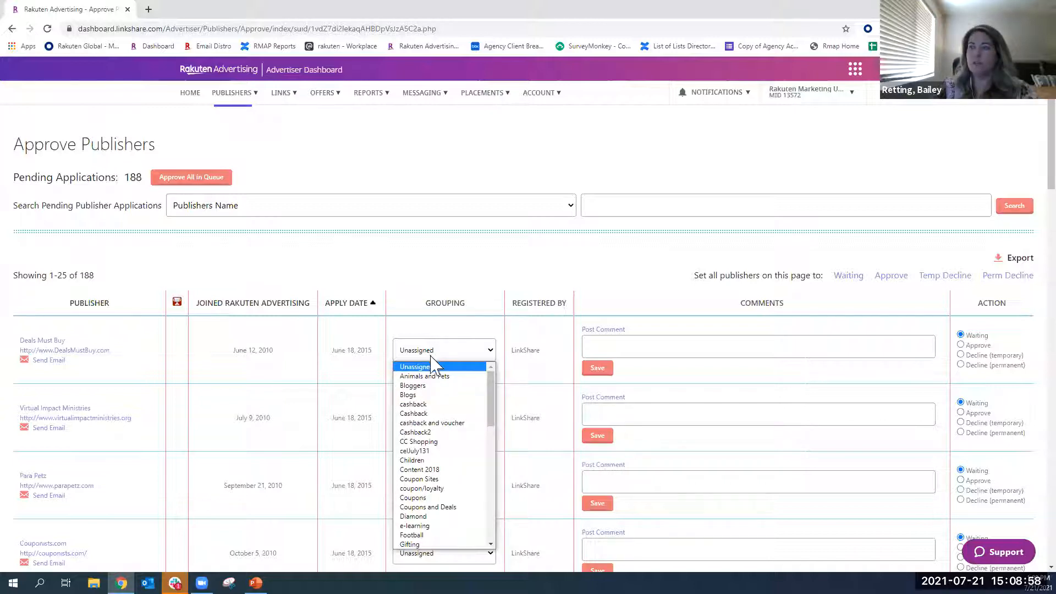
{"action": "left_click", "coordinate": [418, 388]}
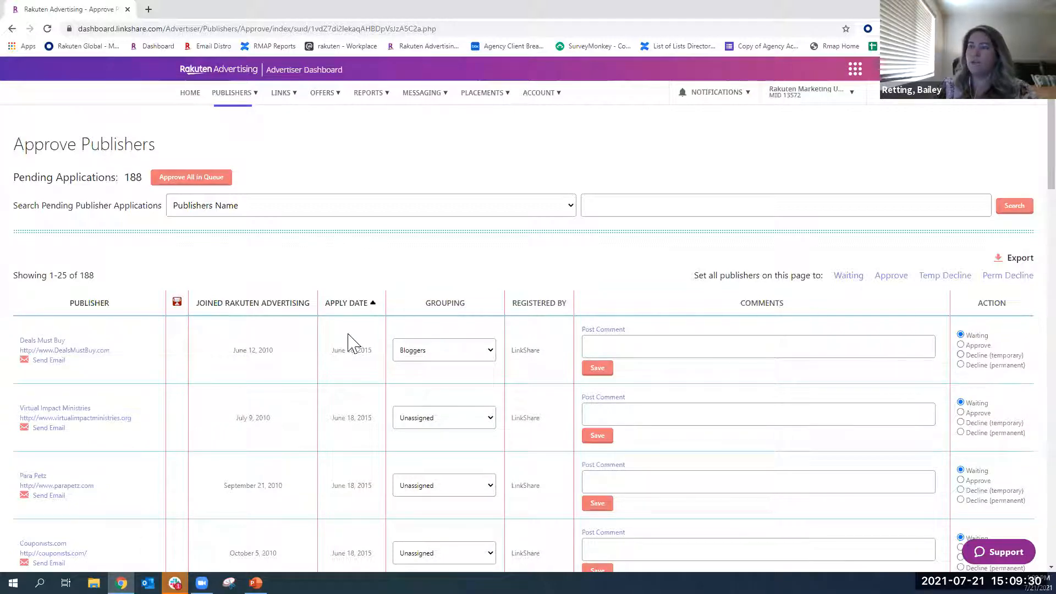
- Open the advanced search of My Publishers and examine the options of the Relationship filter
{"action": "left_click", "coordinate": [234, 95]}
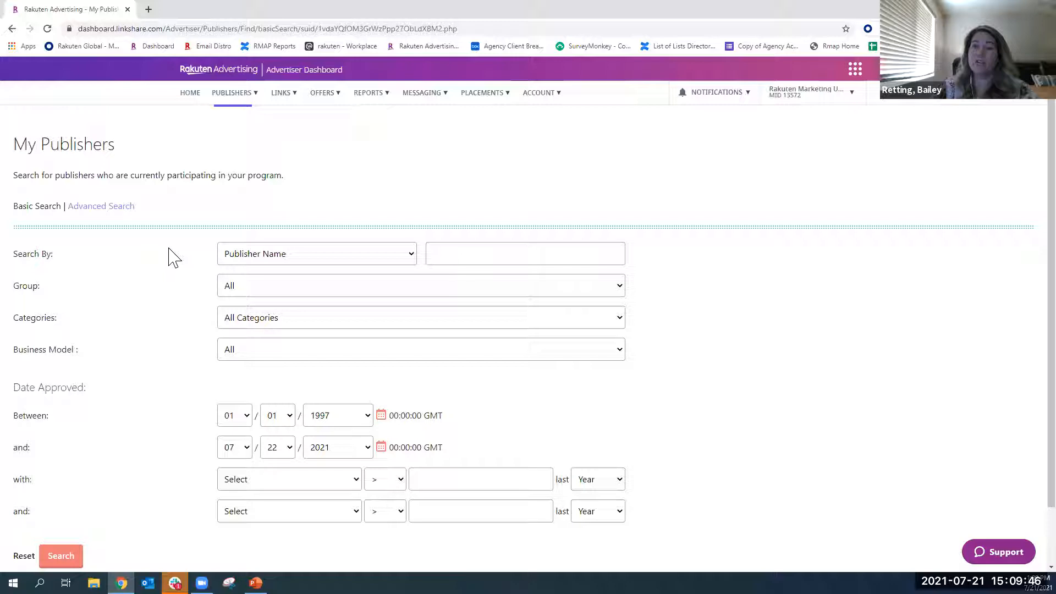
{"action": "left_click", "coordinate": [87, 208]}
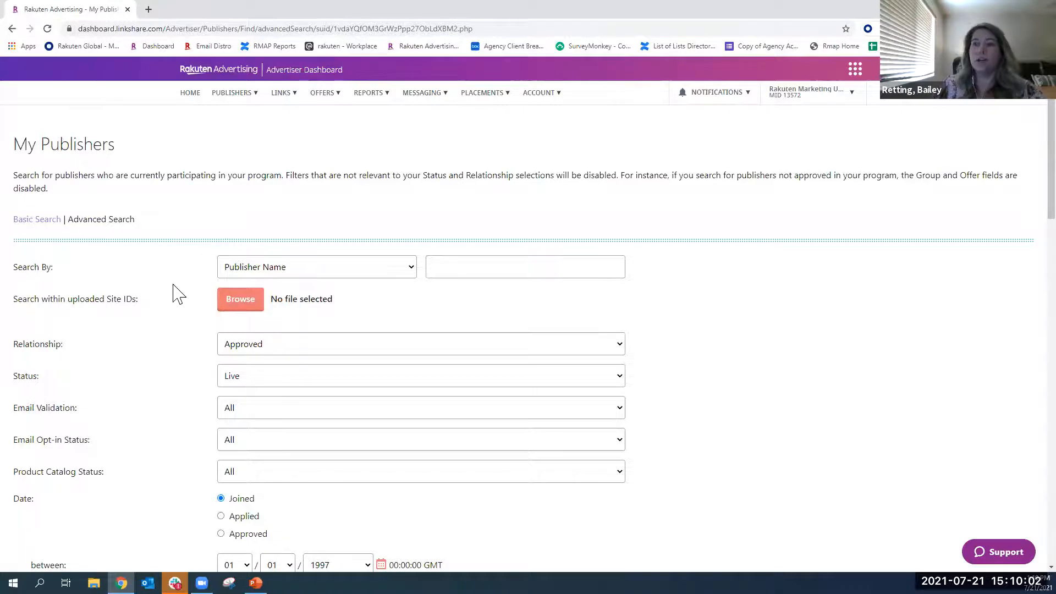
{"action": "scroll", "coordinate": [174, 294], "scroll_direction": "down", "scroll_amount": 1}
{"action": "scroll", "coordinate": [172, 293], "scroll_direction": "down", "scroll_amount": 2}
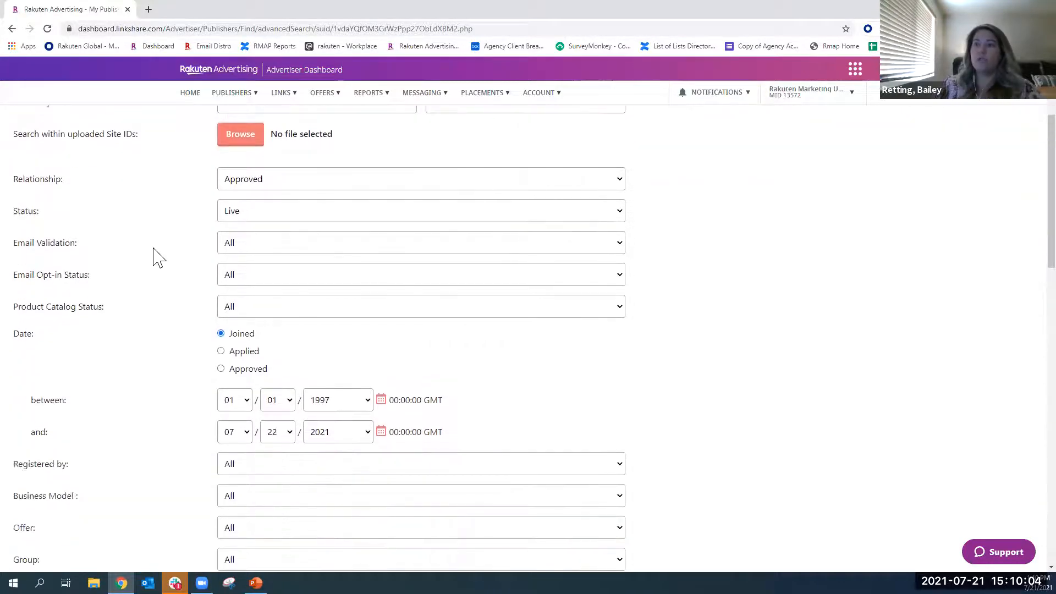
{"action": "scroll", "coordinate": [158, 257], "scroll_direction": "up", "scroll_amount": 2}
{"action": "left_click", "coordinate": [268, 291]}
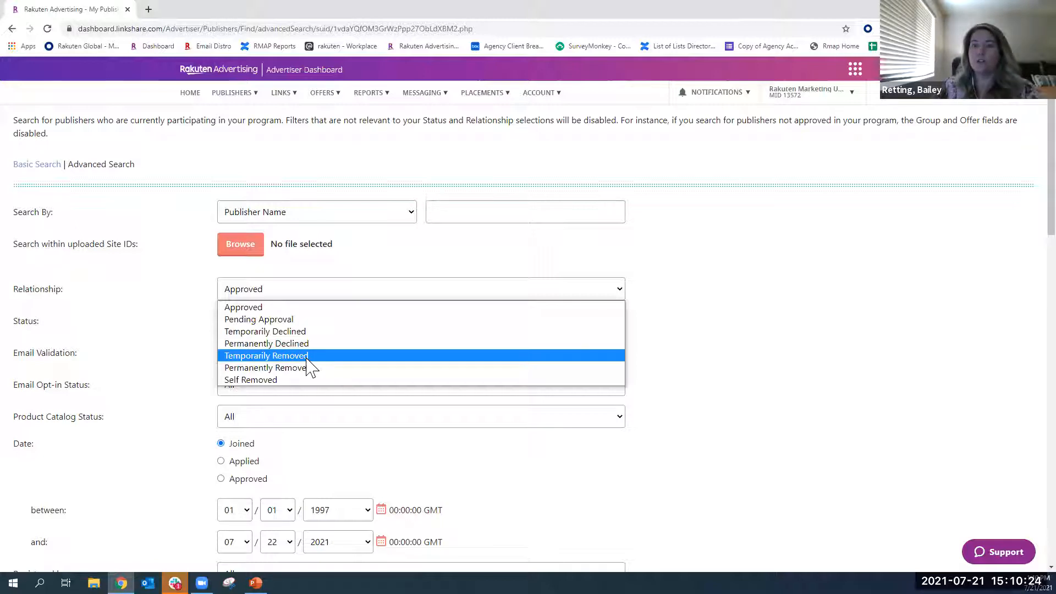
{"action": "left_click", "coordinate": [142, 311]}
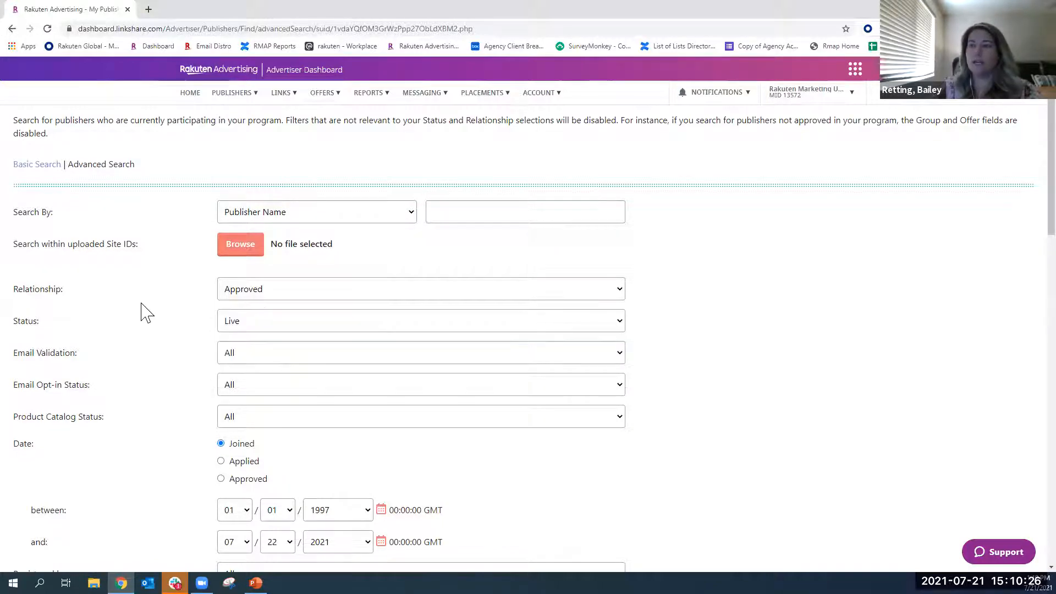
- Examine the Business Model options and the remaining advanced search filters down to the columns to display
{"action": "scroll", "coordinate": [143, 316], "scroll_direction": "down", "scroll_amount": 2}
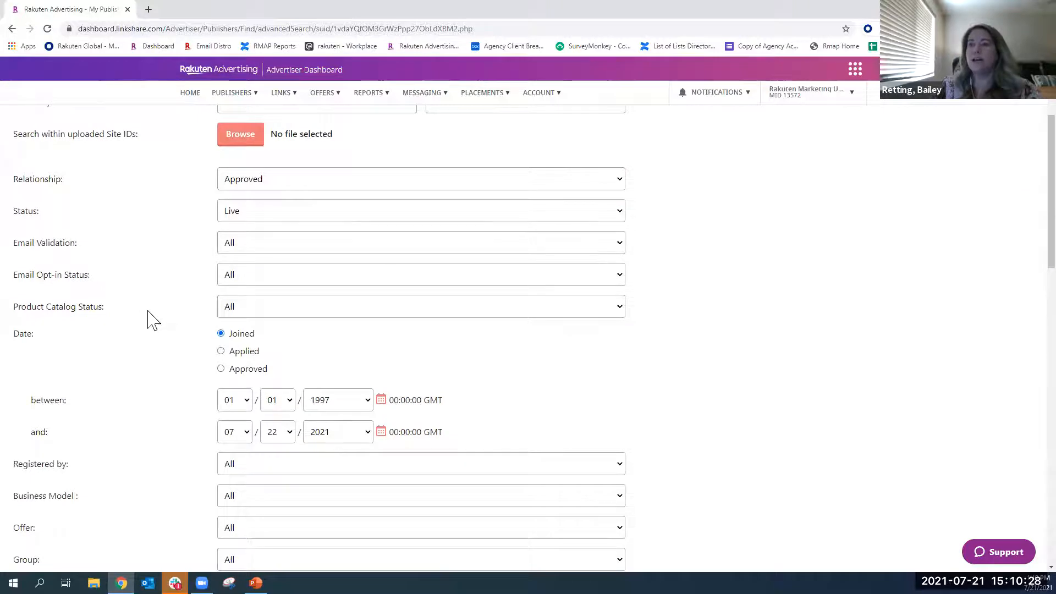
{"action": "scroll", "coordinate": [147, 317], "scroll_direction": "down", "scroll_amount": 2}
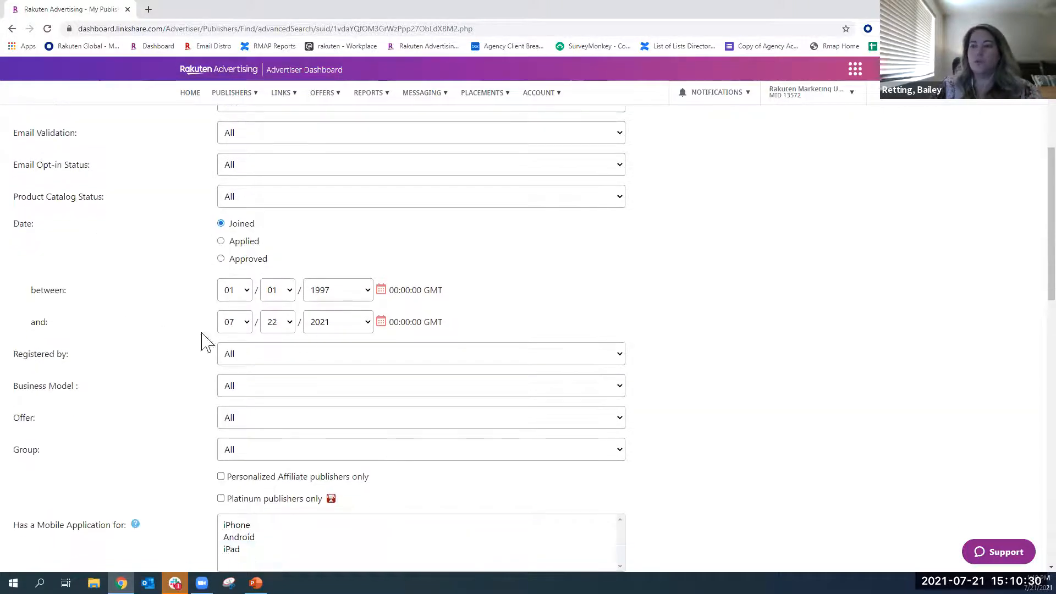
{"action": "scroll", "coordinate": [272, 346], "scroll_direction": "down", "scroll_amount": 1}
{"action": "left_click", "coordinate": [276, 333]}
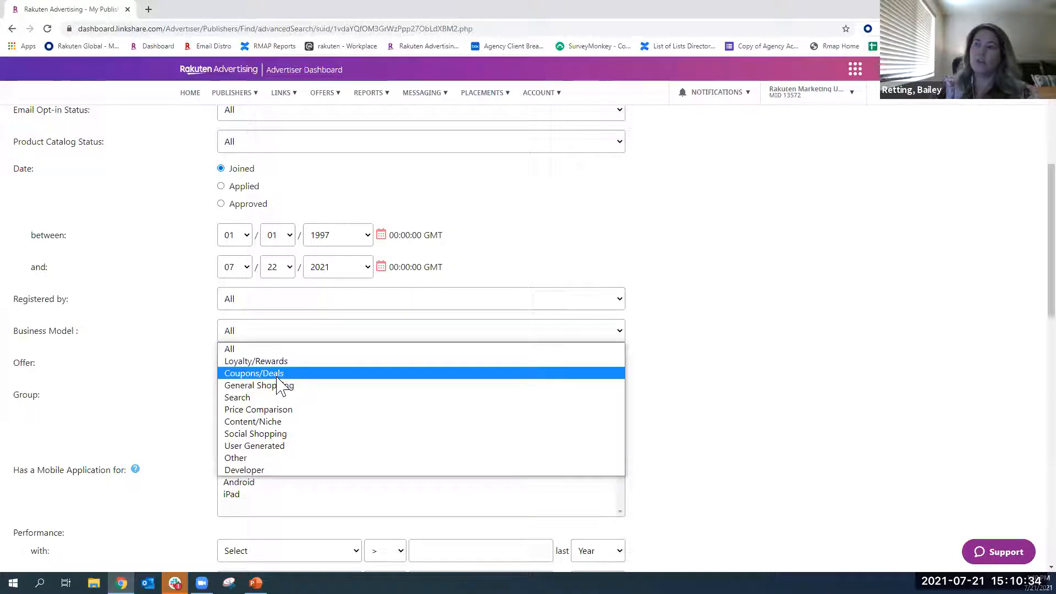
{"action": "left_click", "coordinate": [159, 372]}
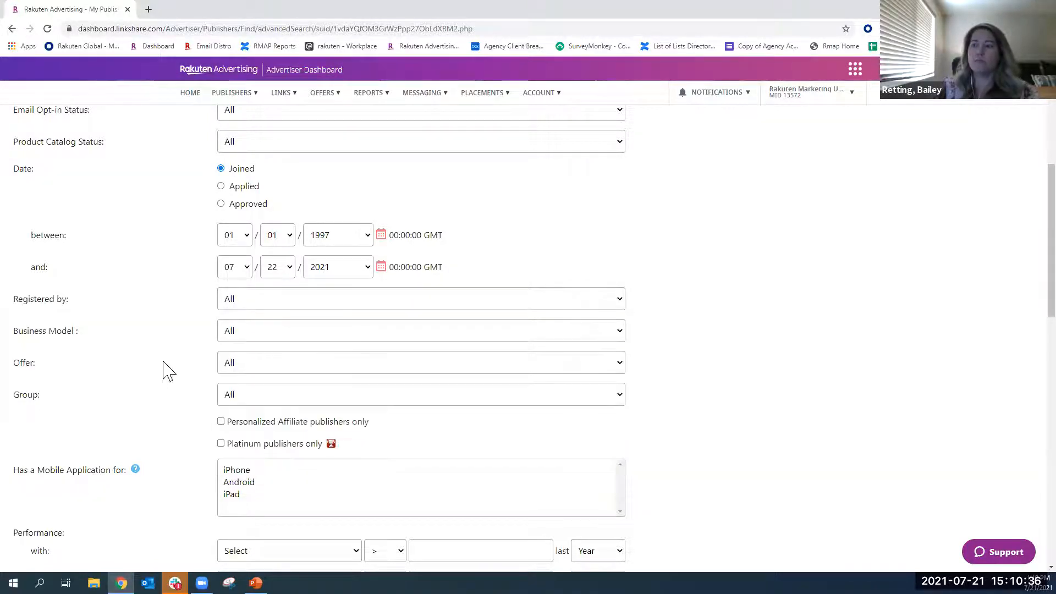
{"action": "scroll", "coordinate": [165, 371], "scroll_direction": "down", "scroll_amount": 3}
{"action": "scroll", "coordinate": [177, 307], "scroll_direction": "down", "scroll_amount": 7}
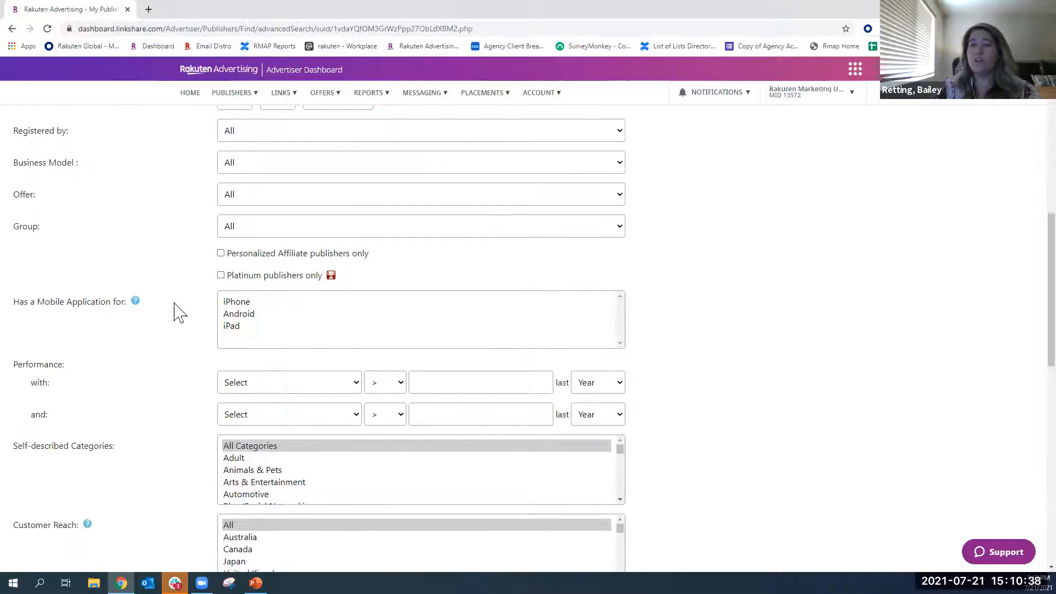
{"action": "scroll", "coordinate": [176, 313], "scroll_direction": "down", "scroll_amount": 4}
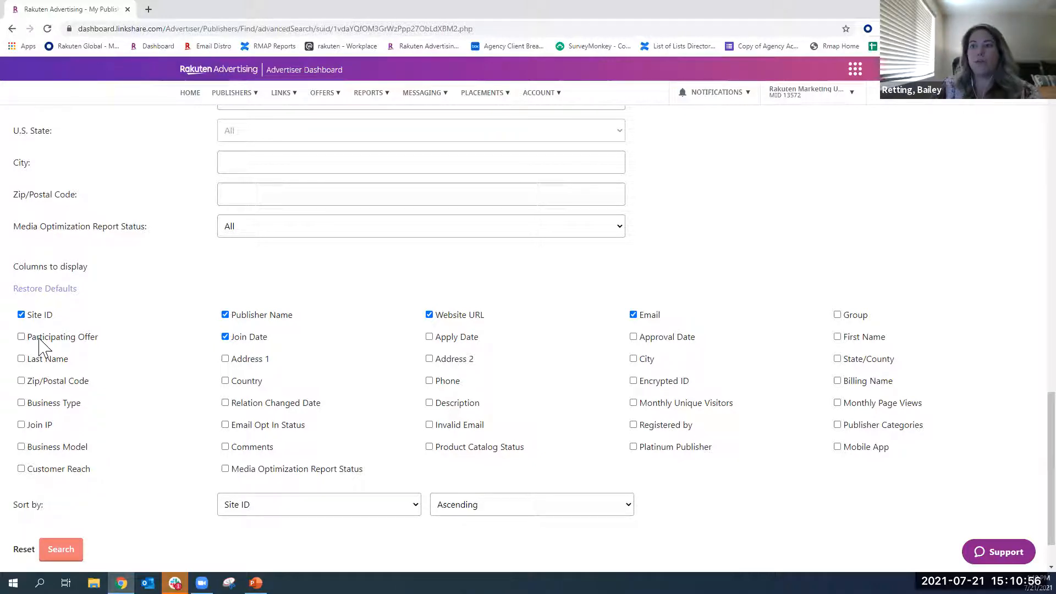
- Add Participating Offer and First Name to the columns displayed in the publisher search results
{"action": "left_click", "coordinate": [22, 337]}
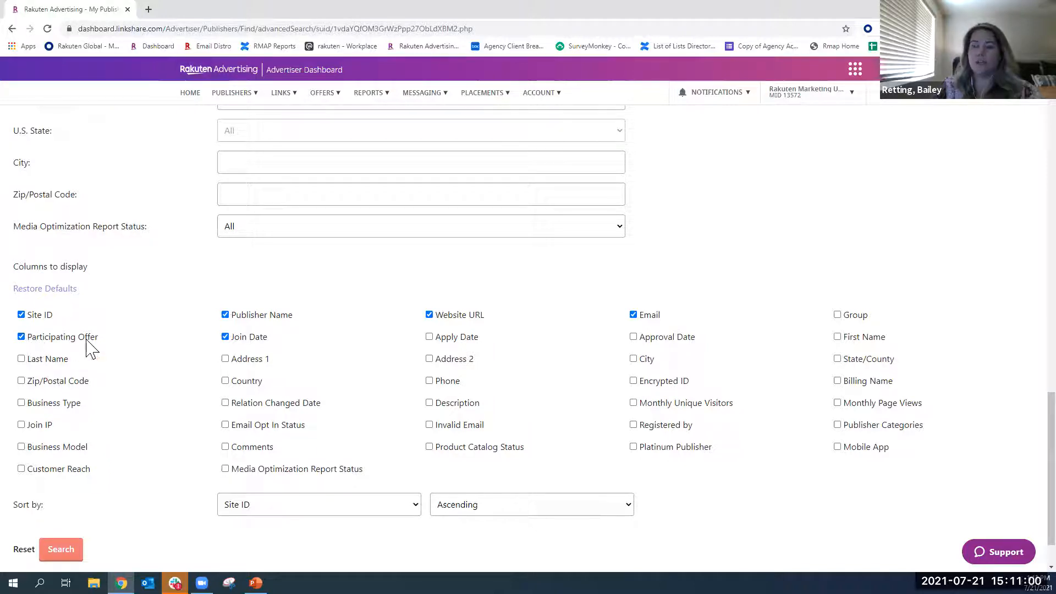
{"action": "left_click", "coordinate": [60, 549]}
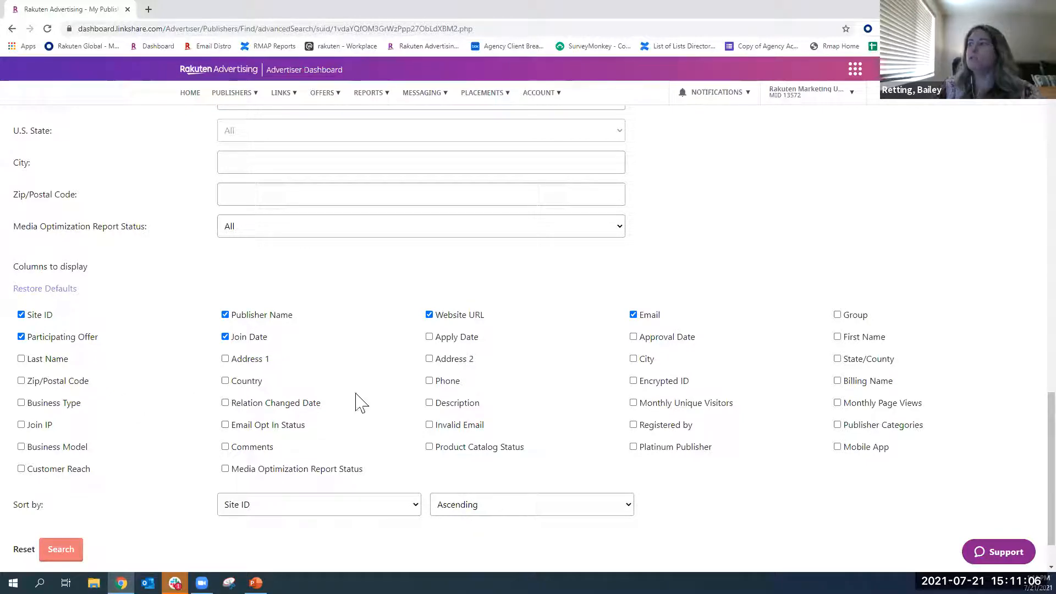
{"action": "left_click", "coordinate": [837, 337]}
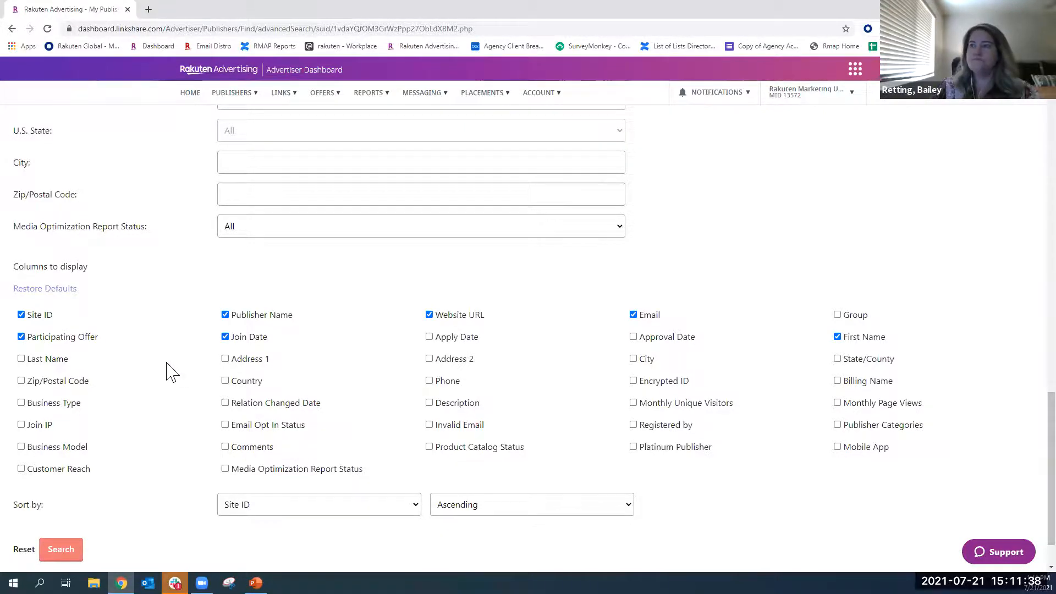
- Open the Find New Publishers page and view the bookmark explanation for the recommended publisher Rakuten Advertising Test Publisher 3
{"action": "scroll", "coordinate": [172, 373], "scroll_direction": "up", "scroll_amount": 20}
{"action": "left_click", "coordinate": [237, 95]}
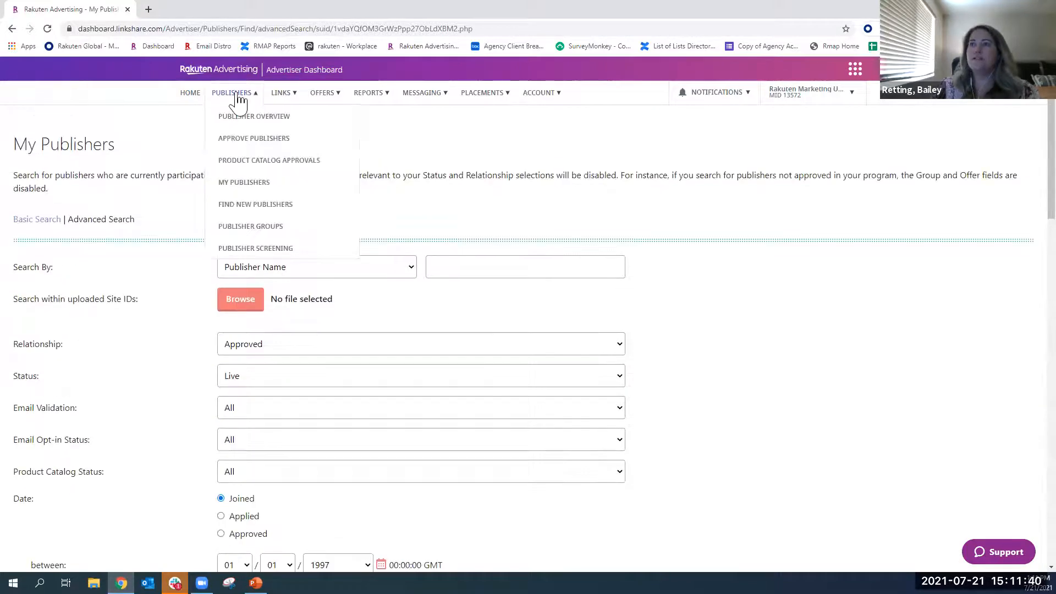
{"action": "left_click", "coordinate": [242, 212]}
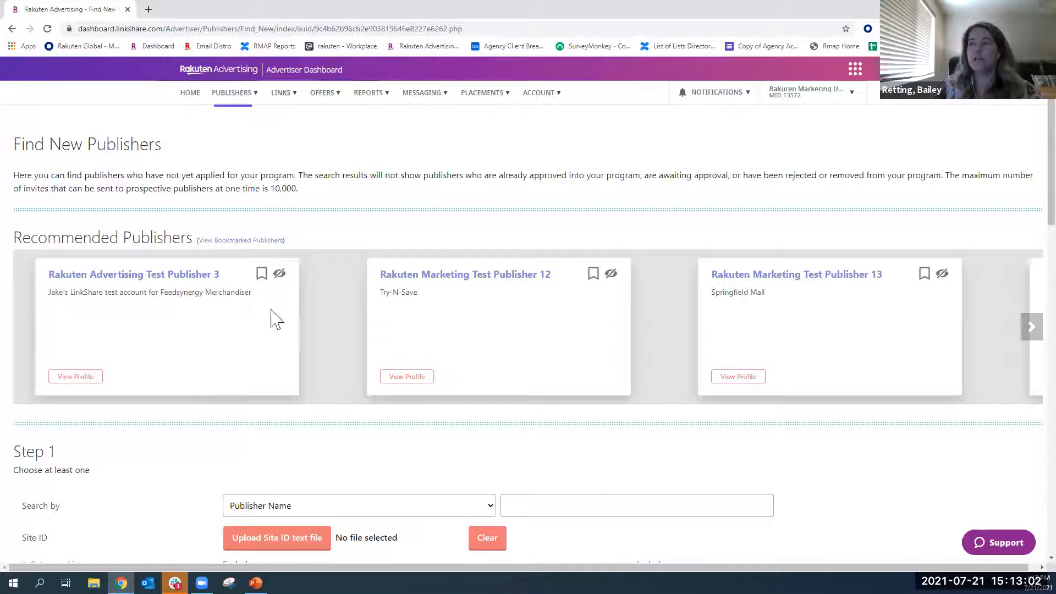
{"action": "mouse_move", "coordinate": [279, 276]}
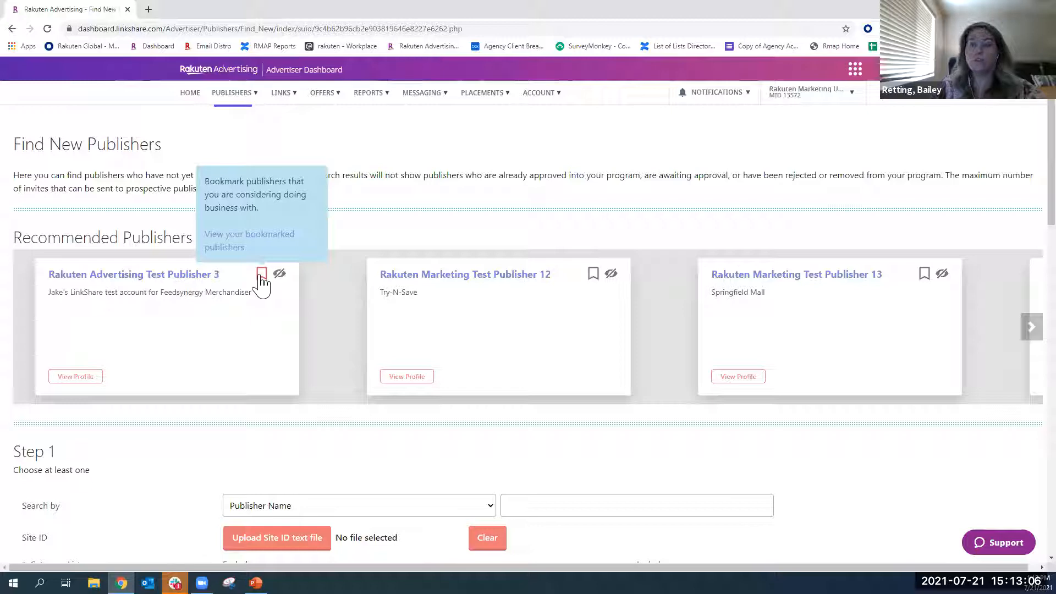
- Include the Blog/Social Networking and Children categories in the new publisher search
{"action": "scroll", "coordinate": [215, 356], "scroll_direction": "down", "scroll_amount": 3}
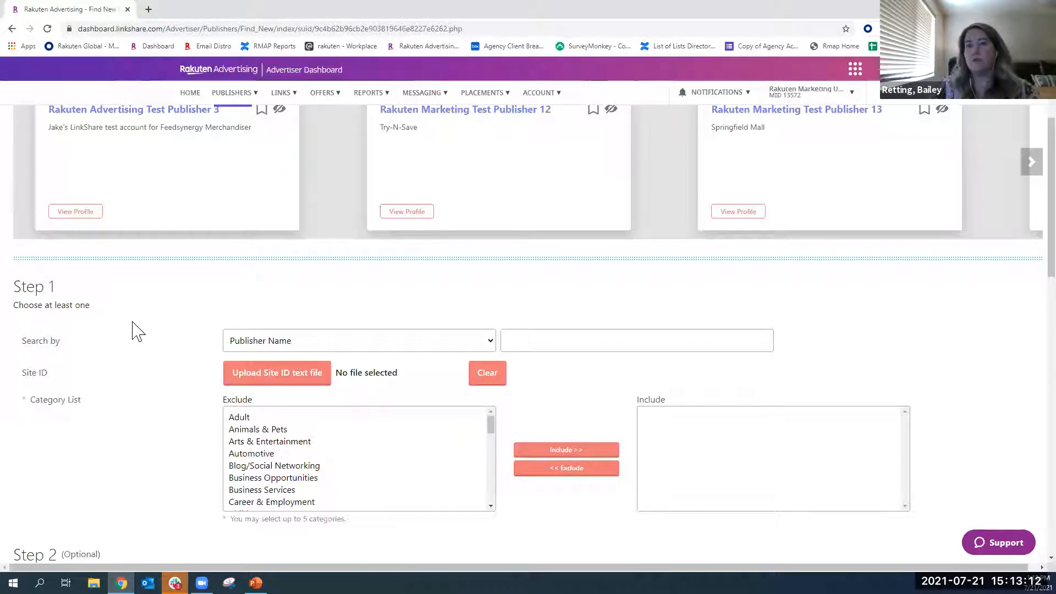
{"action": "scroll", "coordinate": [135, 330], "scroll_direction": "down", "scroll_amount": 1}
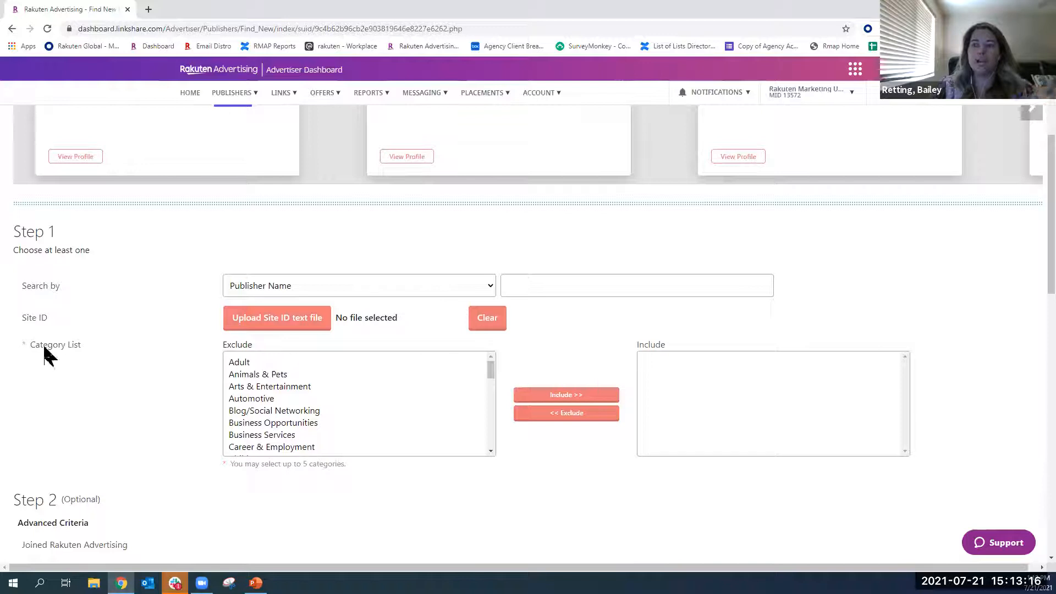
{"action": "scroll", "coordinate": [165, 385], "scroll_direction": "down", "scroll_amount": 1}
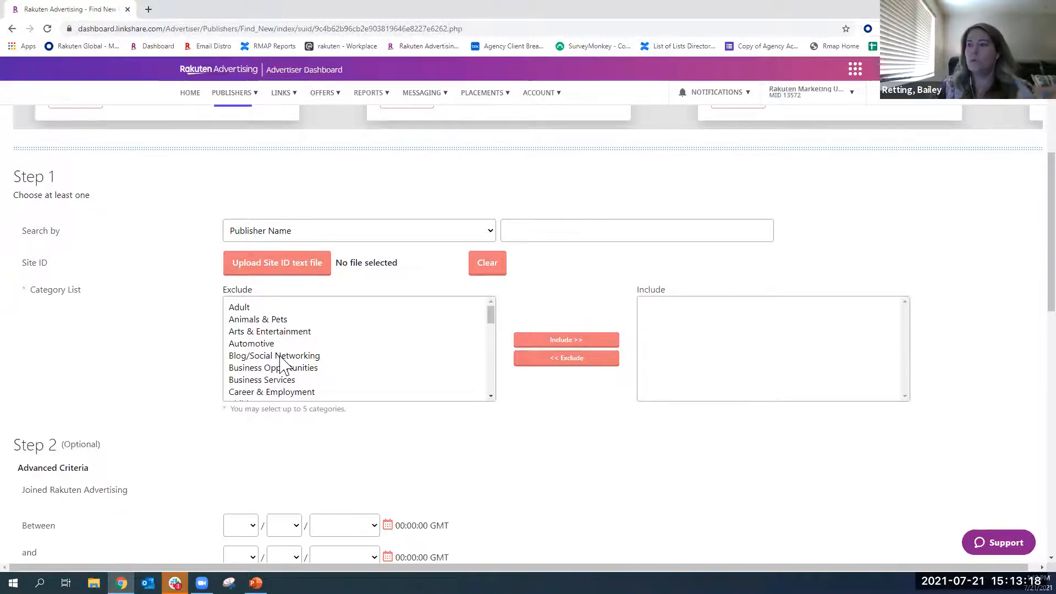
{"action": "left_click", "coordinate": [297, 356]}
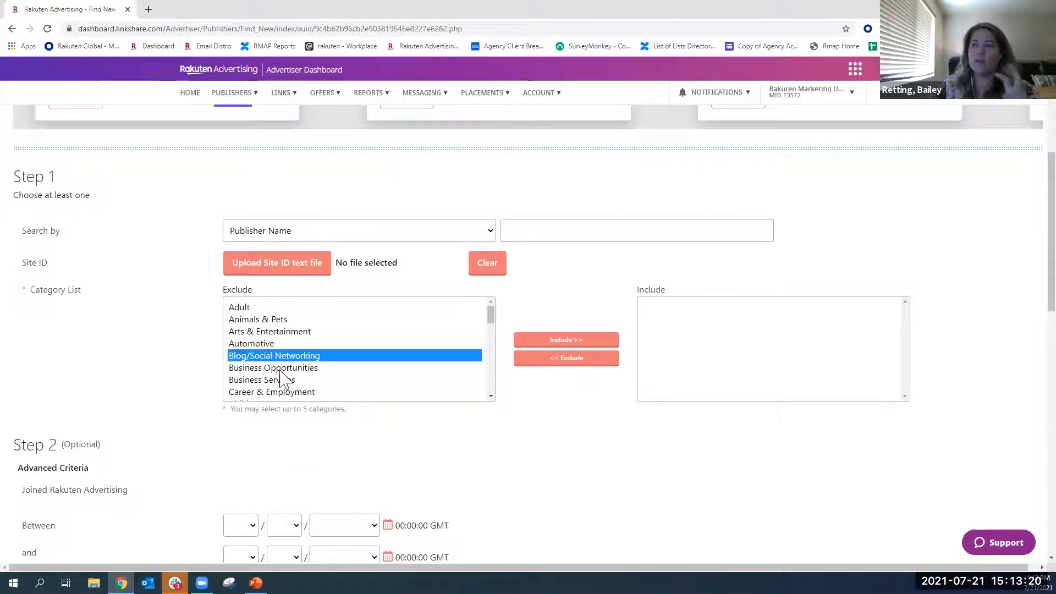
{"action": "left_click", "coordinate": [526, 341]}
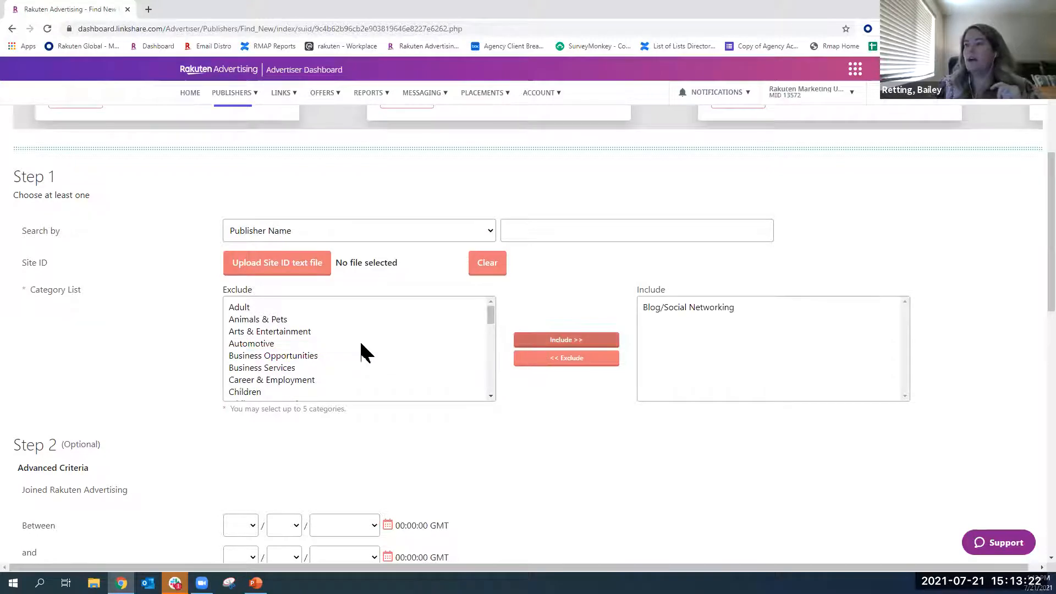
{"action": "scroll", "coordinate": [341, 347], "scroll_direction": "down", "scroll_amount": 1}
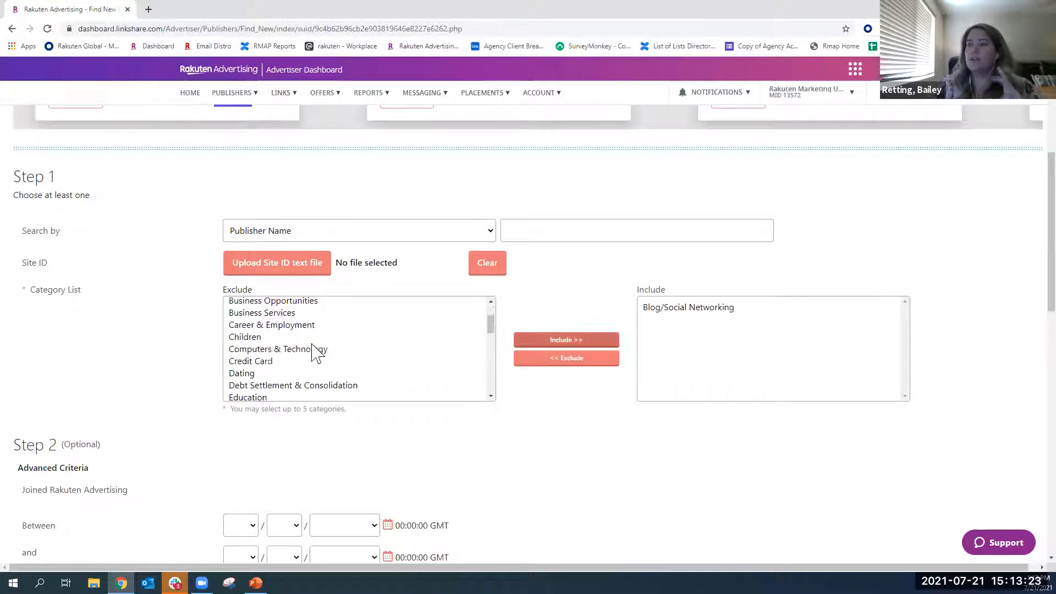
{"action": "left_click", "coordinate": [248, 339]}
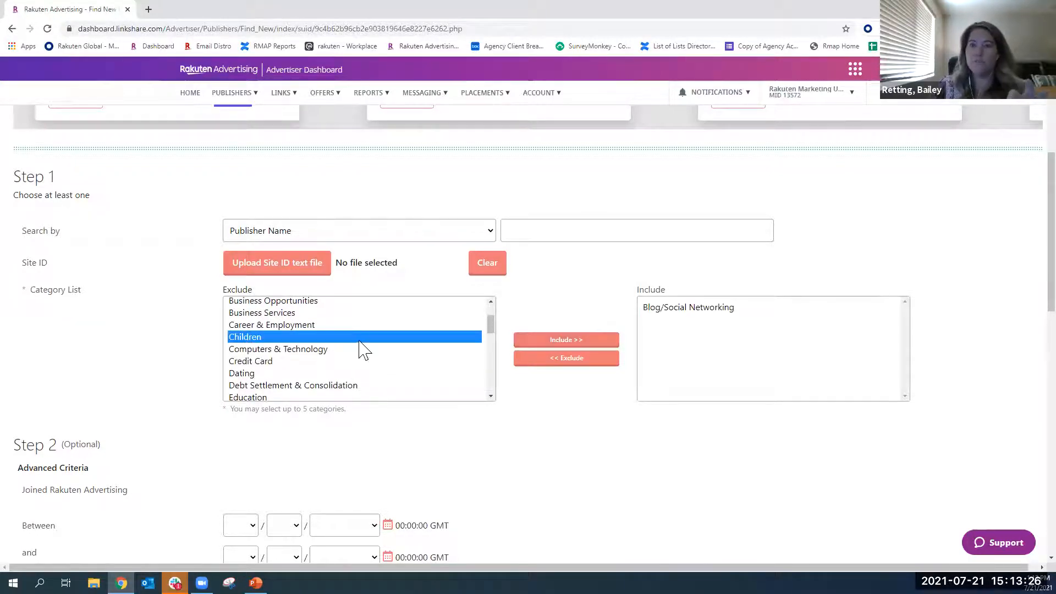
{"action": "left_click", "coordinate": [561, 341]}
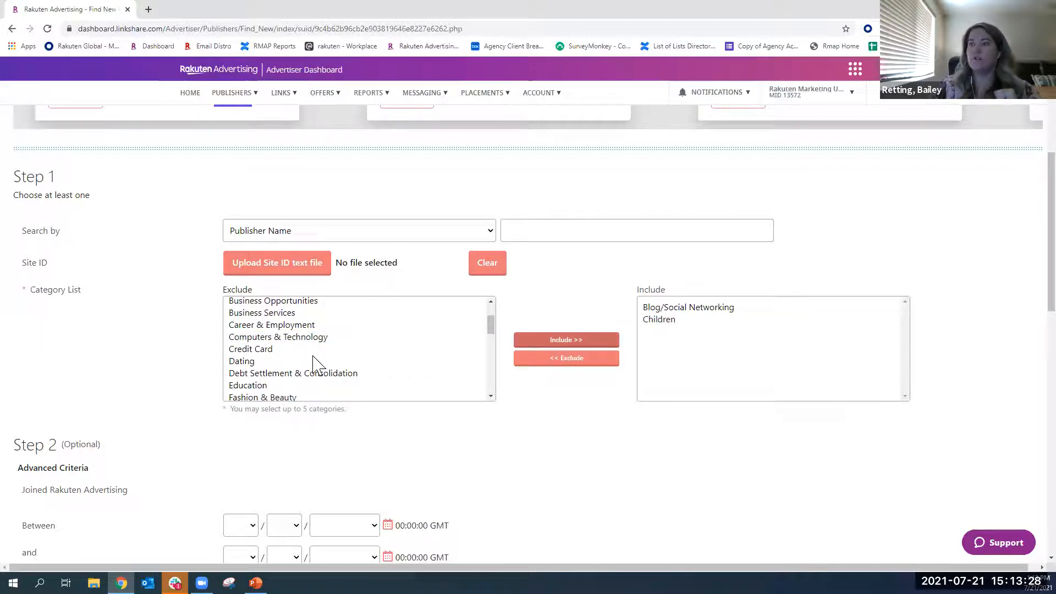
- Include the Education and Men's Lifestyle categories in the new publisher search as well
{"action": "scroll", "coordinate": [292, 359], "scroll_direction": "down", "scroll_amount": 2}
{"action": "left_click", "coordinate": [248, 331]}
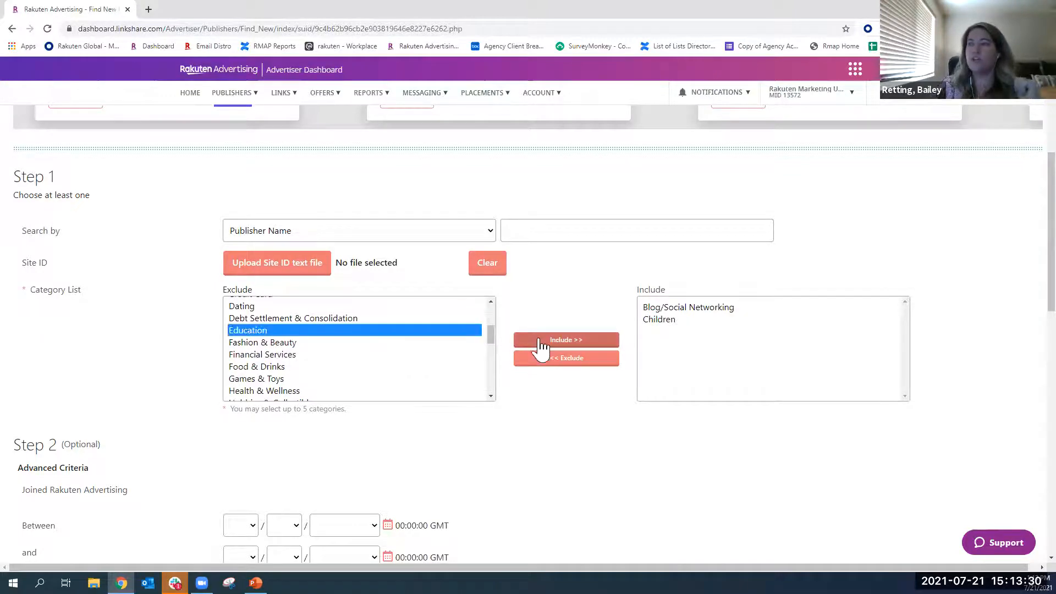
{"action": "left_click", "coordinate": [550, 341]}
{"action": "scroll", "coordinate": [338, 362], "scroll_direction": "down", "scroll_amount": 1}
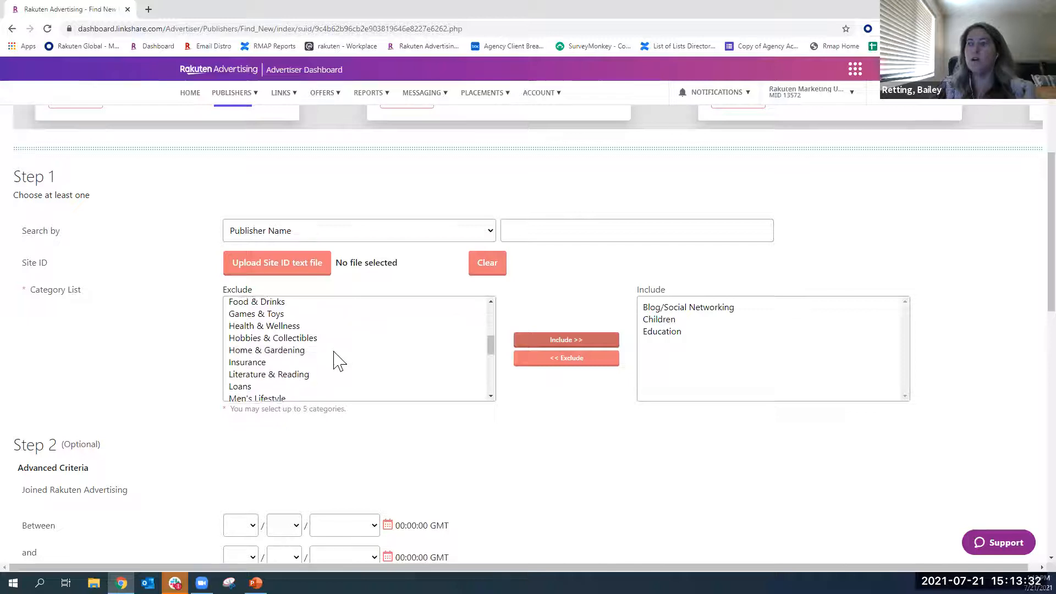
{"action": "scroll", "coordinate": [338, 362], "scroll_direction": "down", "scroll_amount": 1}
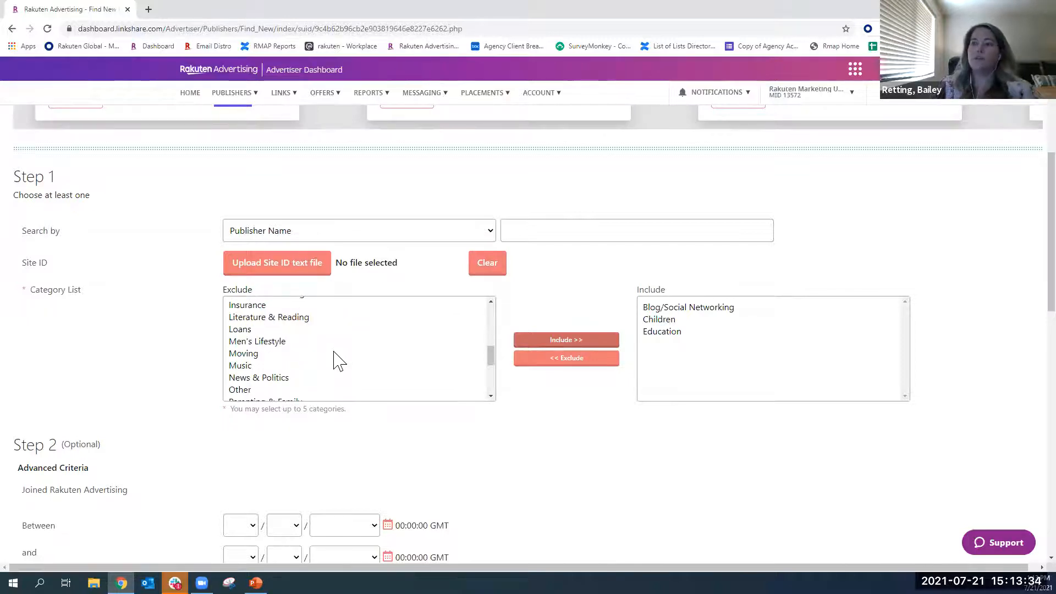
{"action": "left_click", "coordinate": [259, 341]}
{"action": "left_click", "coordinate": [550, 341]}
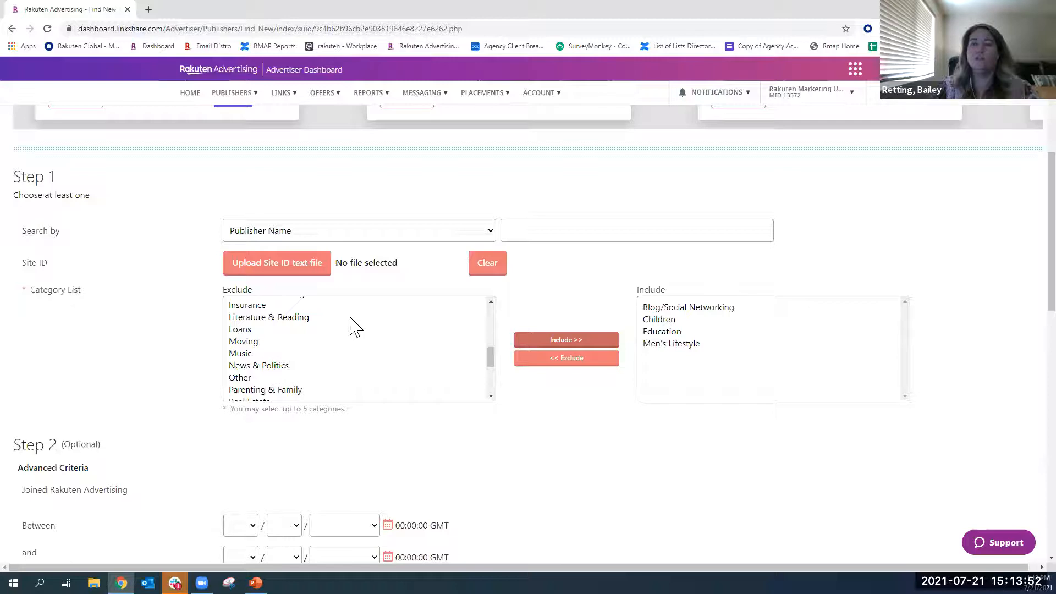
- Limit the new publisher search to active publishers with 1+ clicks in the last 30 days
{"action": "scroll", "coordinate": [333, 336], "scroll_direction": "down", "scroll_amount": 2}
{"action": "scroll", "coordinate": [187, 371], "scroll_direction": "down", "scroll_amount": 2}
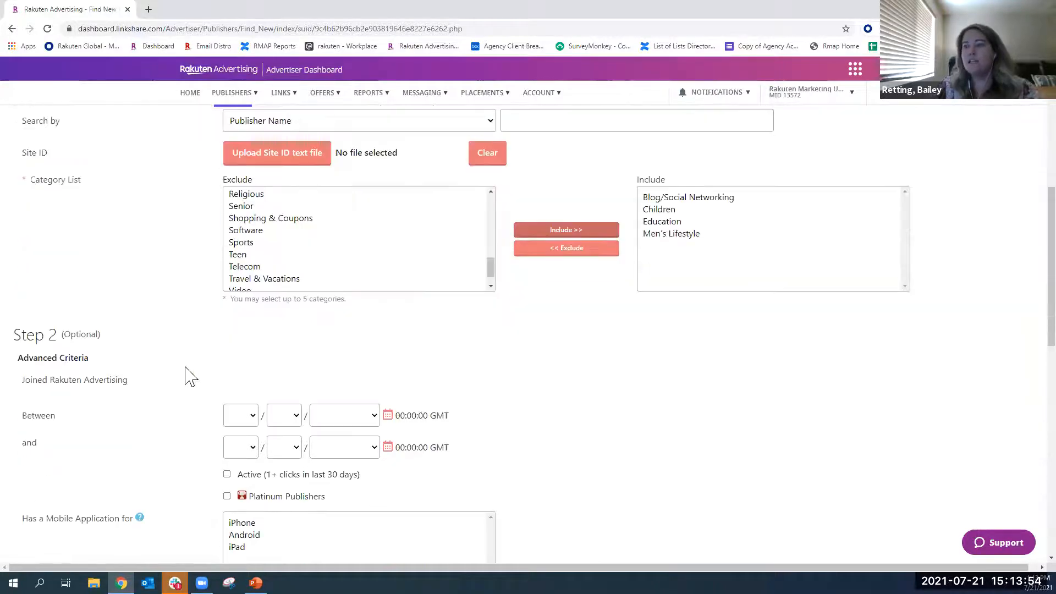
{"action": "left_click_drag", "start_coordinate": [379, 478], "coordinate": [234, 474]}
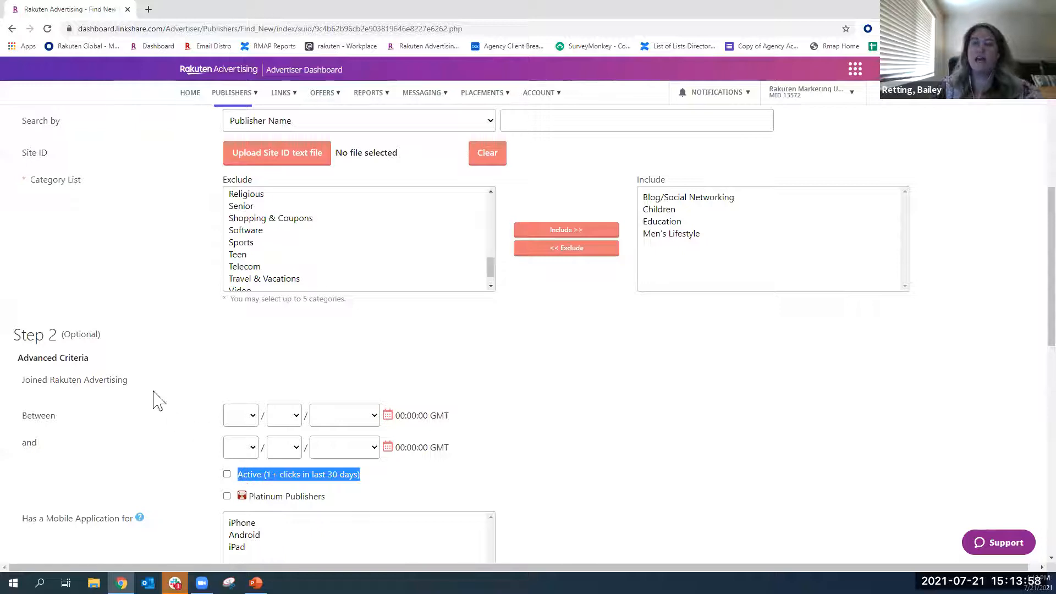
{"action": "scroll", "coordinate": [159, 402], "scroll_direction": "down", "scroll_amount": 1}
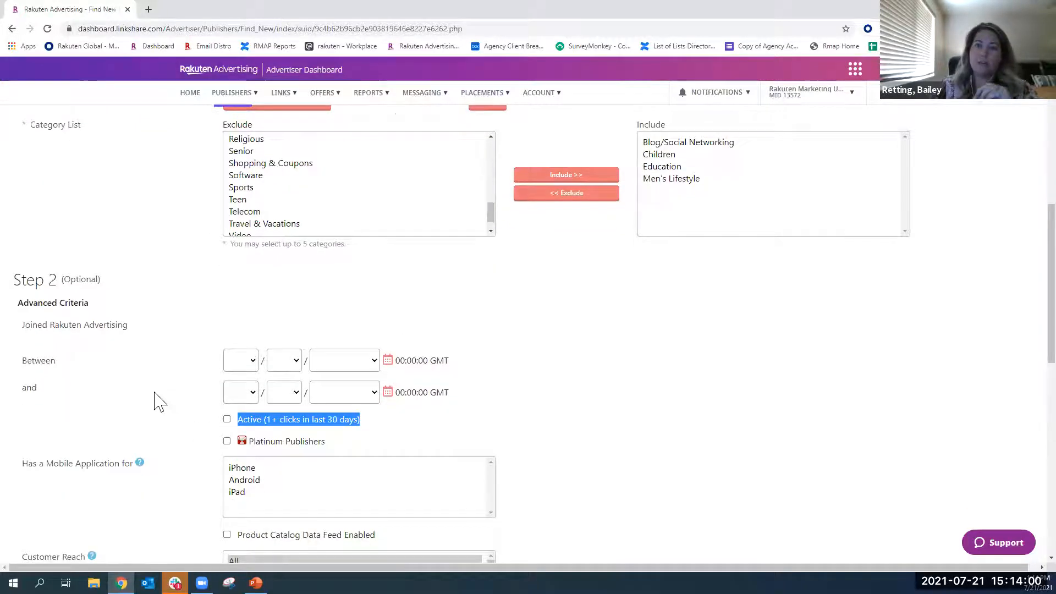
{"action": "left_click", "coordinate": [226, 421]}
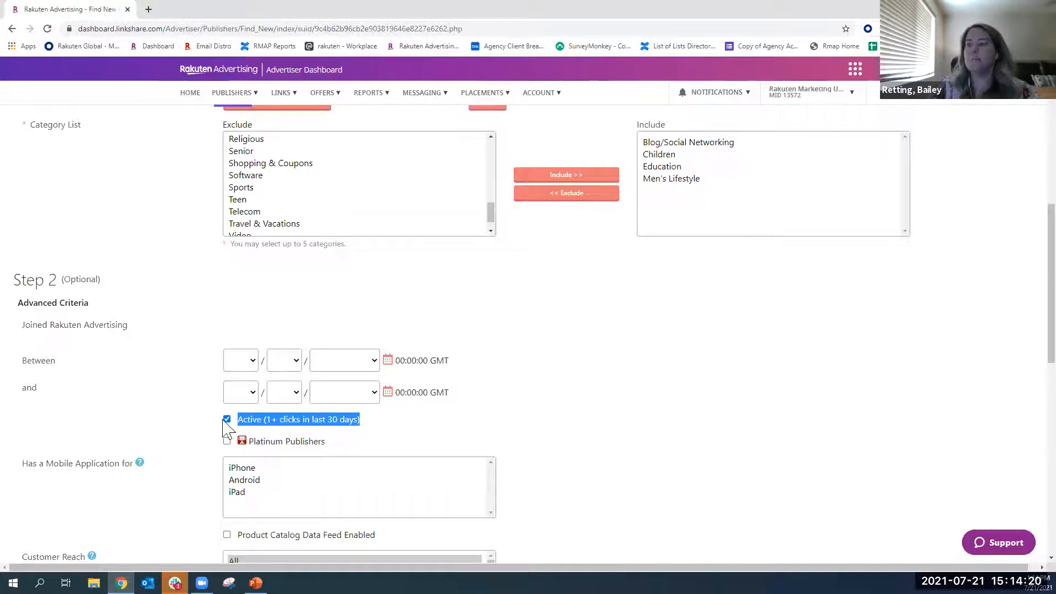
- Set the customer reach of the new publisher search to United States
{"action": "scroll", "coordinate": [199, 429], "scroll_direction": "down", "scroll_amount": 1}
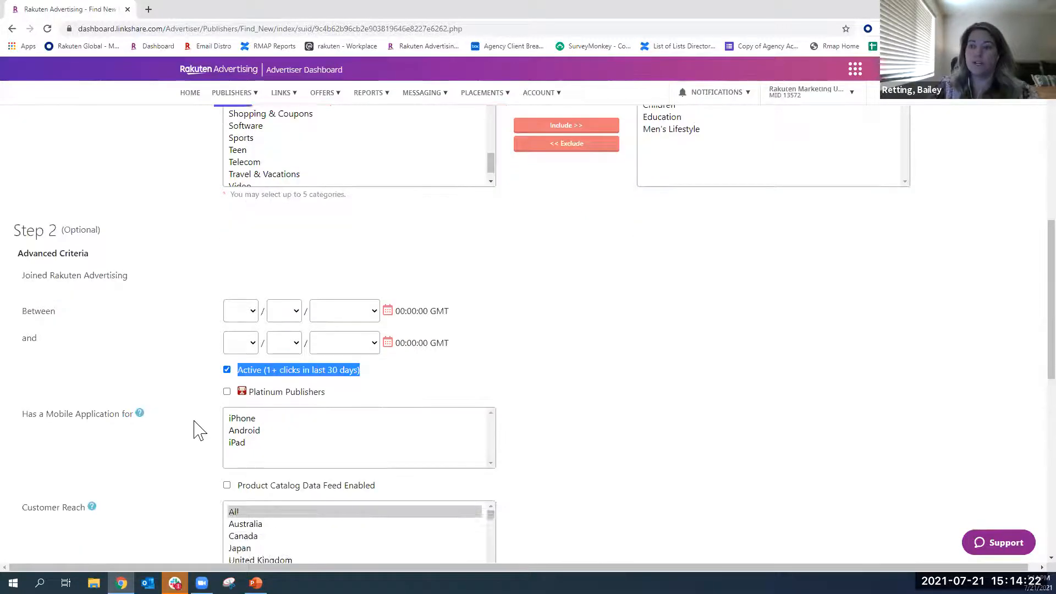
{"action": "scroll", "coordinate": [187, 407], "scroll_direction": "down", "scroll_amount": 1}
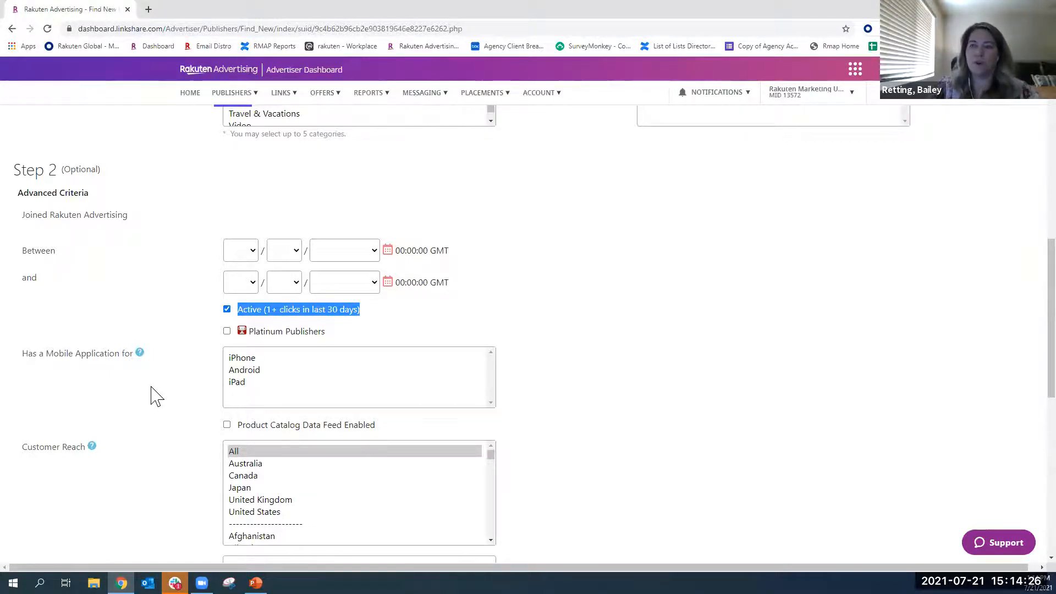
{"action": "scroll", "coordinate": [154, 396], "scroll_direction": "down", "scroll_amount": 1}
{"action": "scroll", "coordinate": [132, 400], "scroll_direction": "down", "scroll_amount": 1}
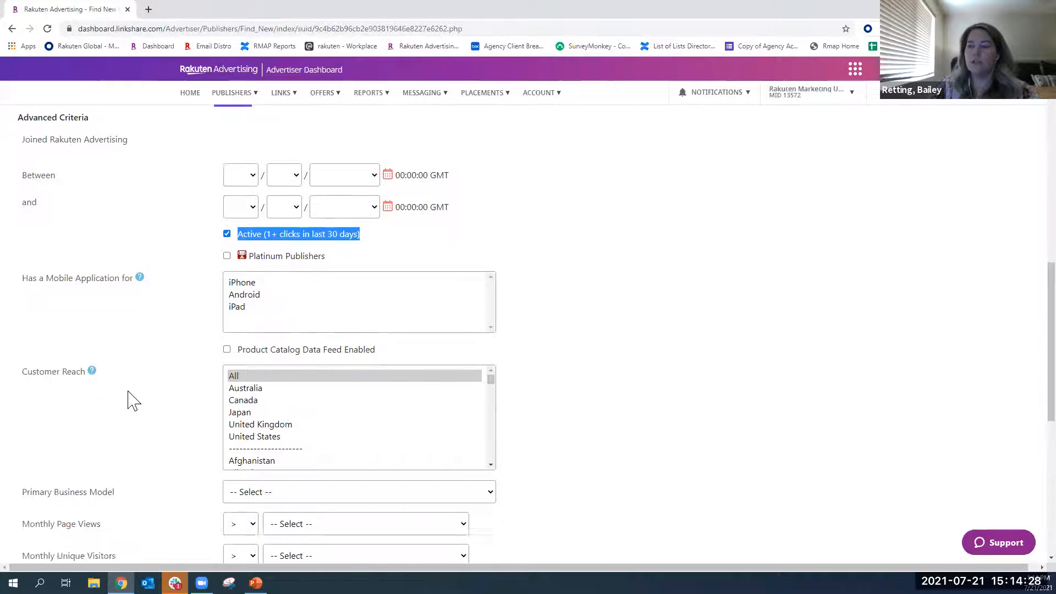
{"action": "scroll", "coordinate": [165, 385], "scroll_direction": "down", "scroll_amount": 1}
{"action": "left_click", "coordinate": [272, 346]}
- Review the remaining search criteria for traffic, publisher location and private offers, and revisit the category list
{"action": "scroll", "coordinate": [157, 319], "scroll_direction": "down", "scroll_amount": 1}
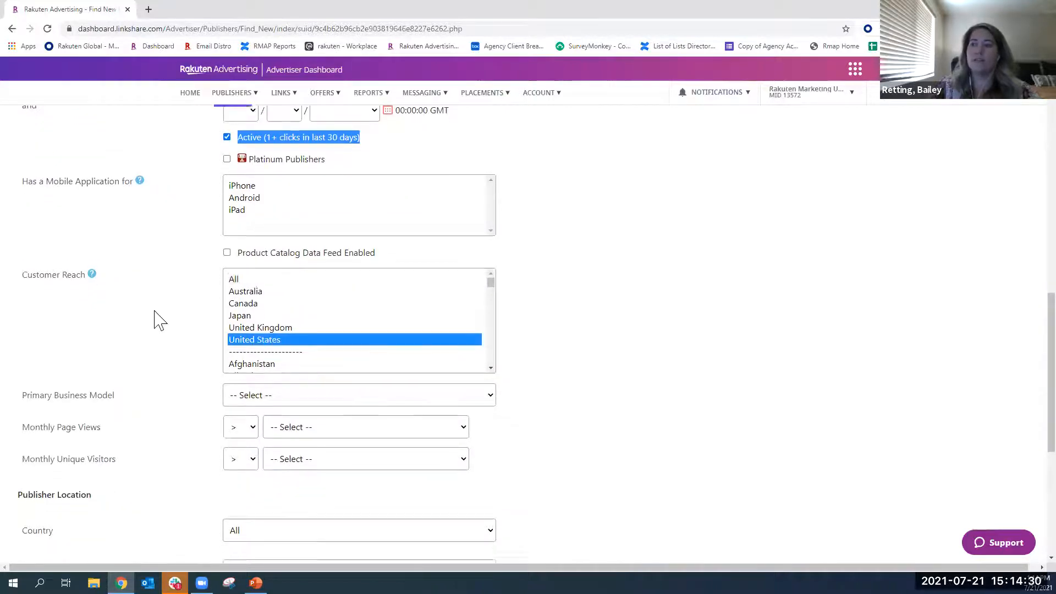
{"action": "scroll", "coordinate": [132, 341], "scroll_direction": "down", "scroll_amount": 1}
{"action": "scroll", "coordinate": [113, 352], "scroll_direction": "down", "scroll_amount": 1}
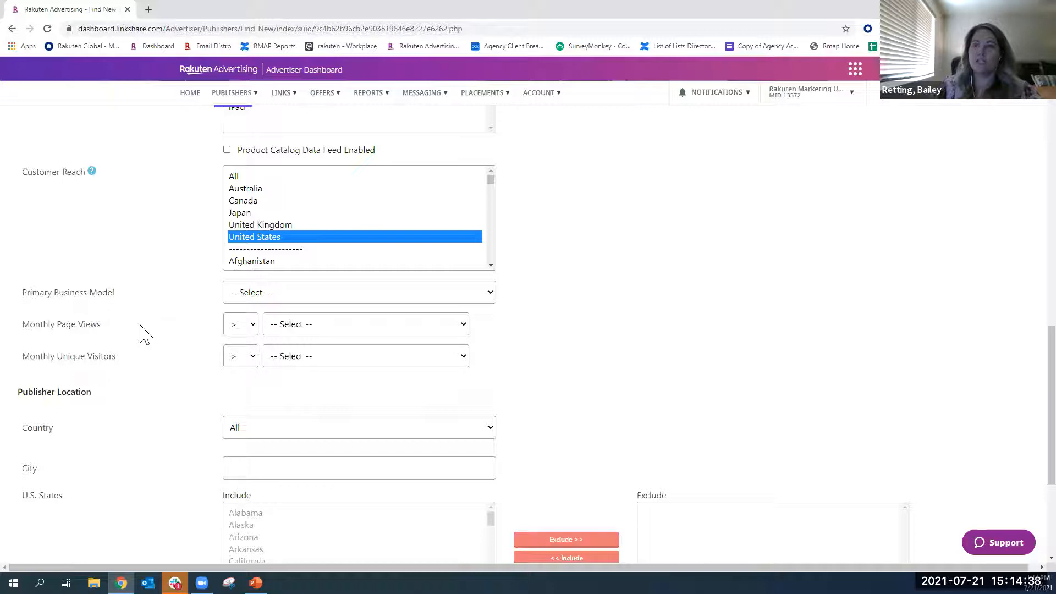
{"action": "scroll", "coordinate": [142, 334], "scroll_direction": "down", "scroll_amount": 4}
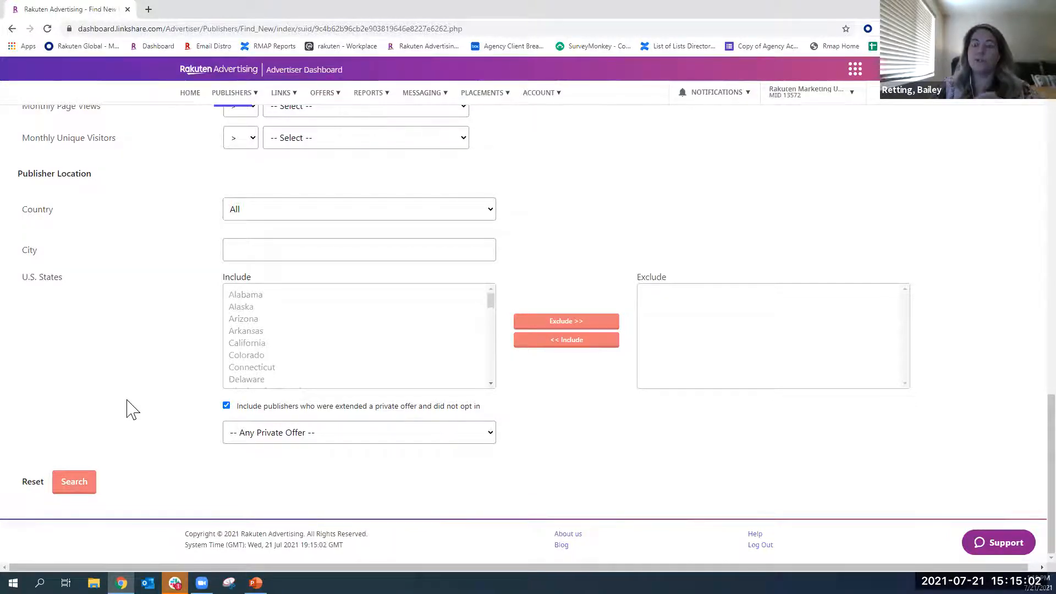
{"action": "scroll", "coordinate": [132, 410], "scroll_direction": "up", "scroll_amount": 8}
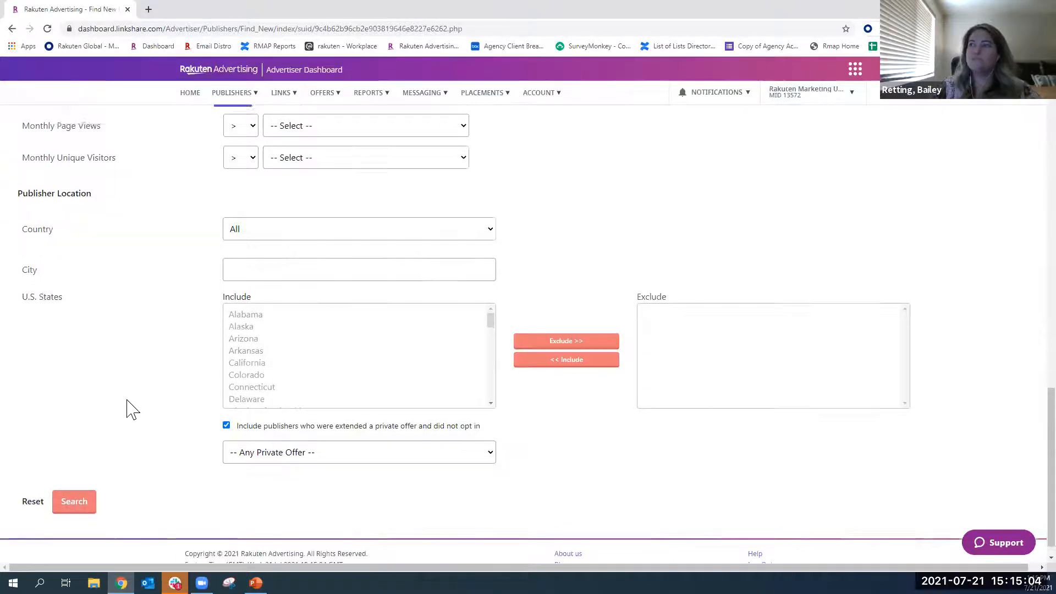
{"action": "scroll", "coordinate": [132, 409], "scroll_direction": "up", "scroll_amount": 8}
{"action": "scroll", "coordinate": [131, 408], "scroll_direction": "down", "scroll_amount": 2}
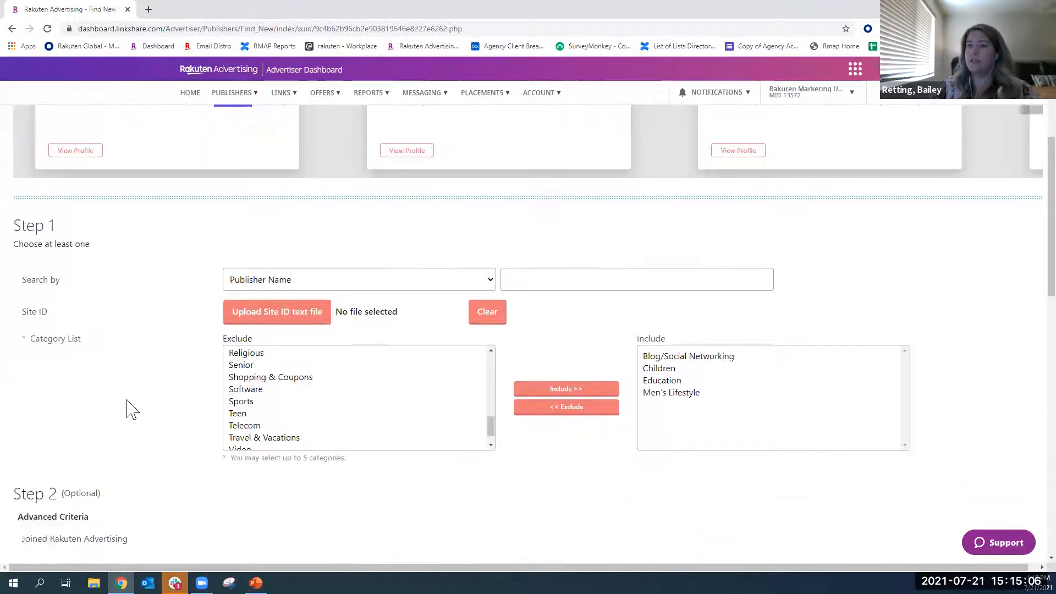
{"action": "left_click_drag", "start_coordinate": [29, 291], "coordinate": [83, 300]}
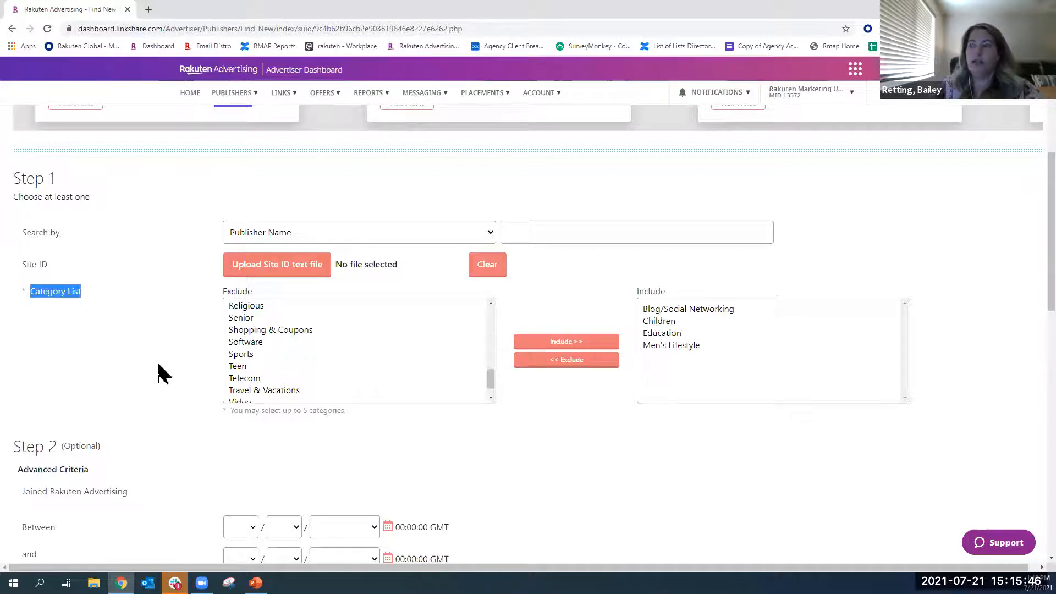
- Open the Publishers landing page that presents all the publisher management sections
{"action": "scroll", "coordinate": [175, 360], "scroll_direction": "up", "scroll_amount": 1}
{"action": "scroll", "coordinate": [174, 368], "scroll_direction": "up", "scroll_amount": 5}
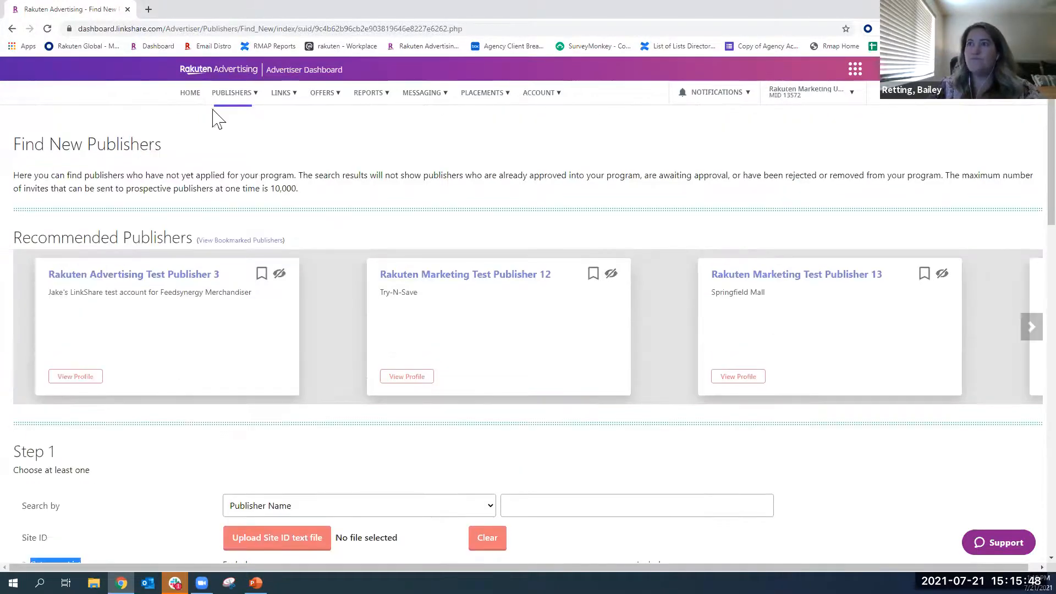
{"action": "left_click", "coordinate": [234, 94]}
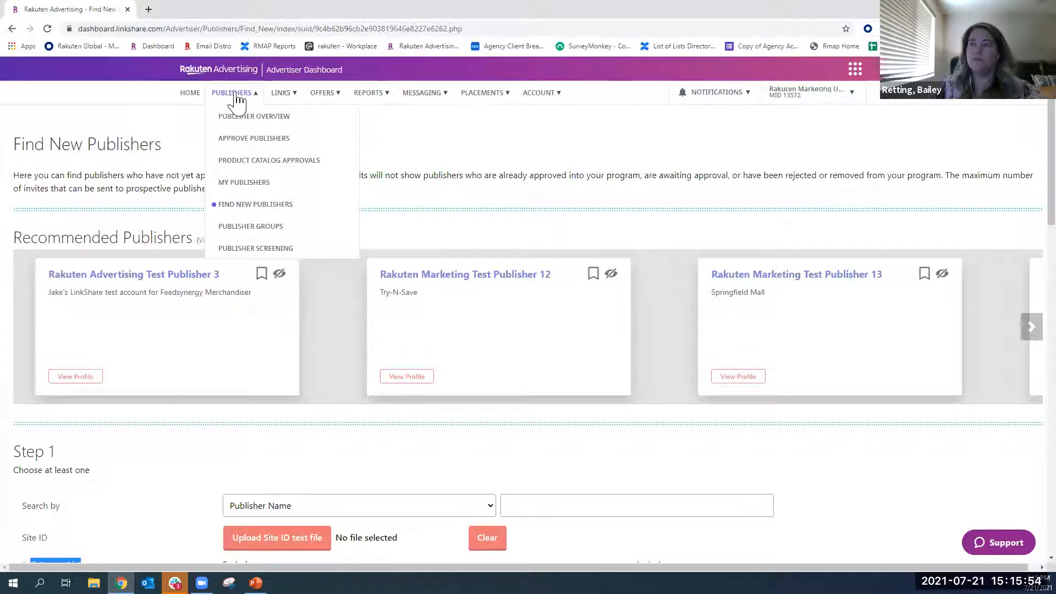
{"action": "left_click", "coordinate": [230, 99]}
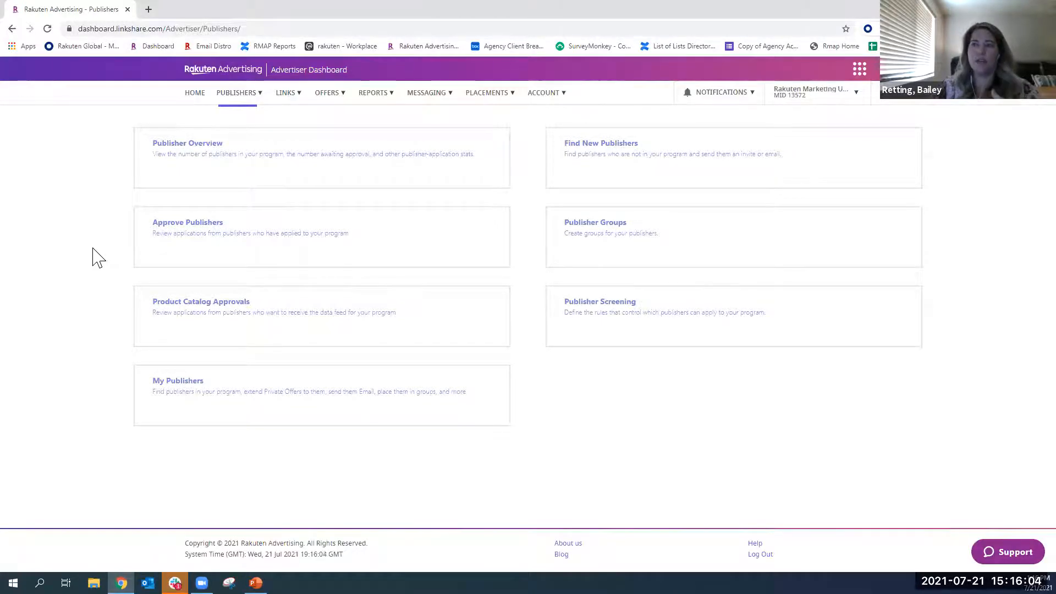
{"action": "left_click", "coordinate": [246, 96]}
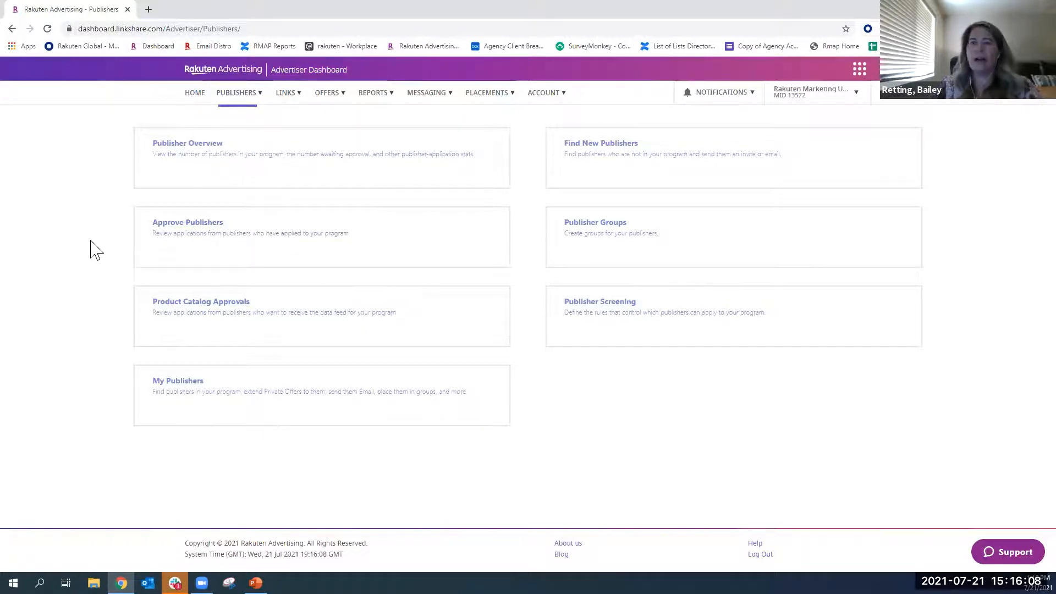
{"action": "left_click", "coordinate": [240, 97]}
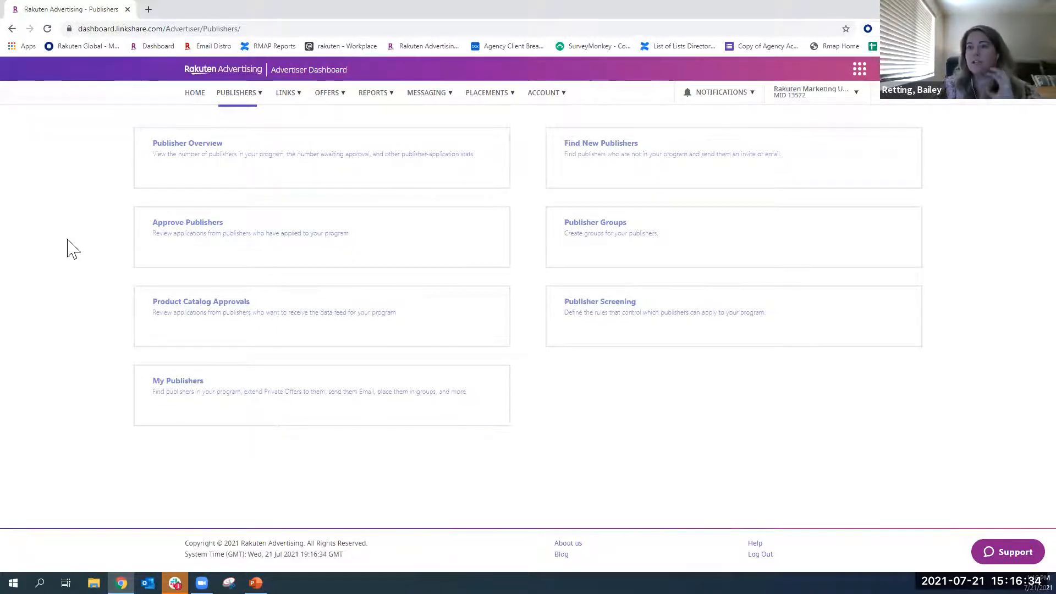
- Open the Text Links page, view the details of the Olivier London end of season sale link and return to the list
{"action": "mouse_move", "coordinate": [289, 98]}
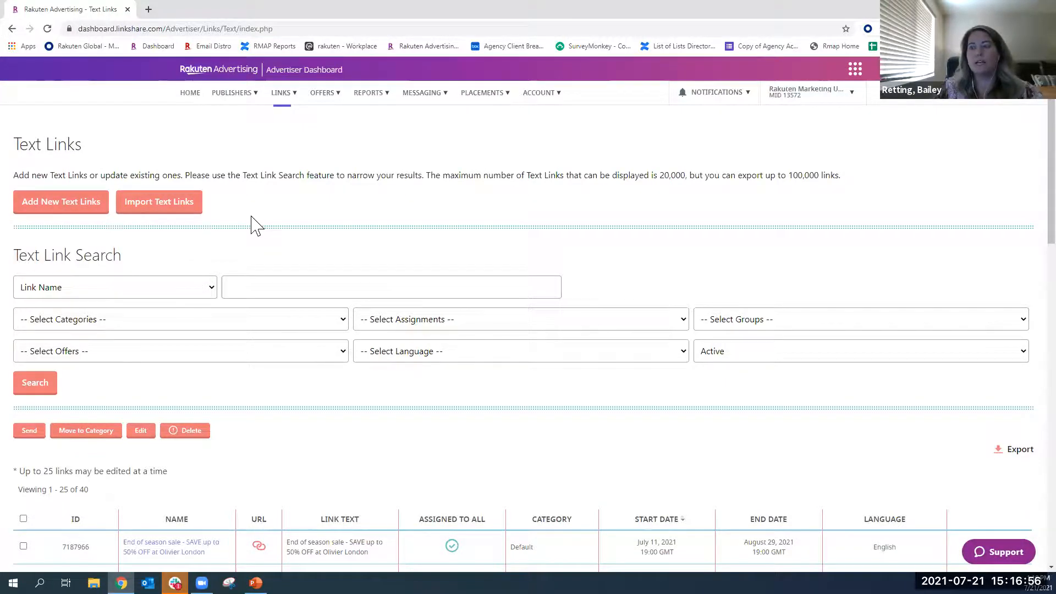
{"action": "scroll", "coordinate": [256, 227], "scroll_direction": "down", "scroll_amount": 4}
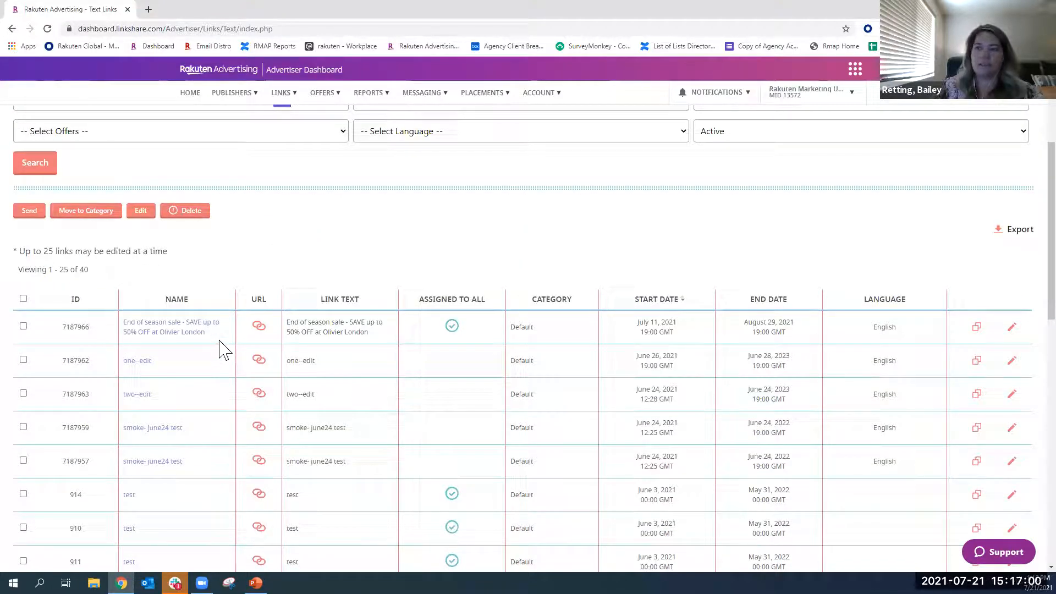
{"action": "left_click", "coordinate": [172, 340]}
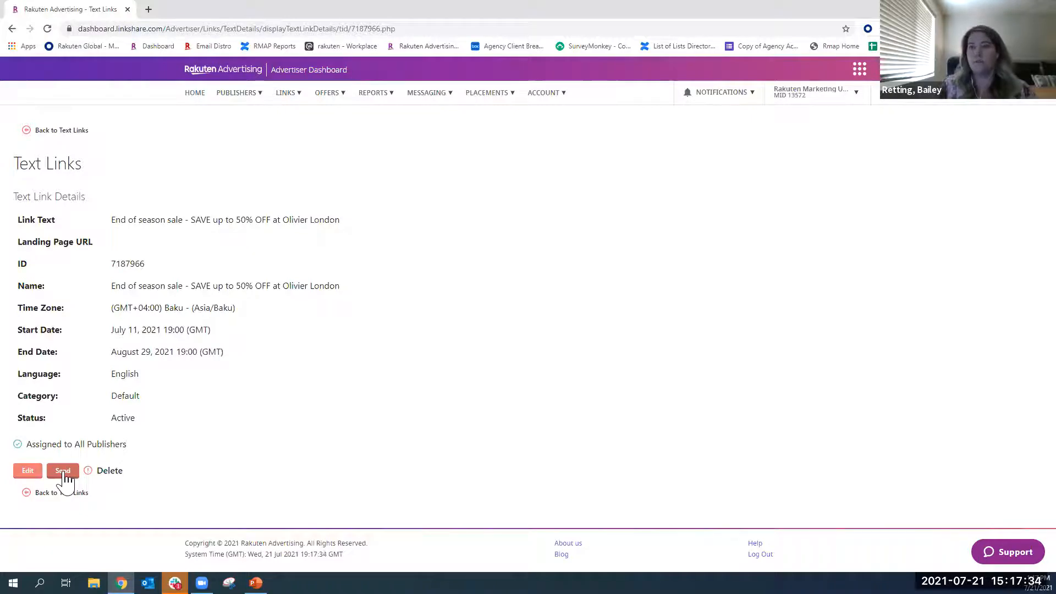
{"action": "left_click", "coordinate": [61, 131]}
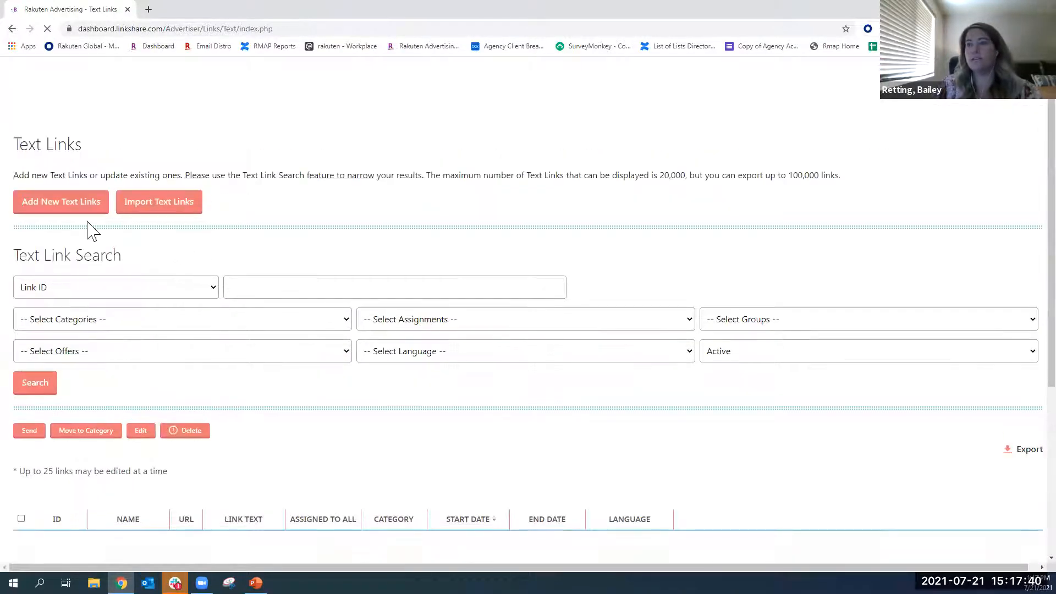
- Start adding a new text link and point out the required Link Text and Name fields
{"action": "left_click", "coordinate": [67, 211]}
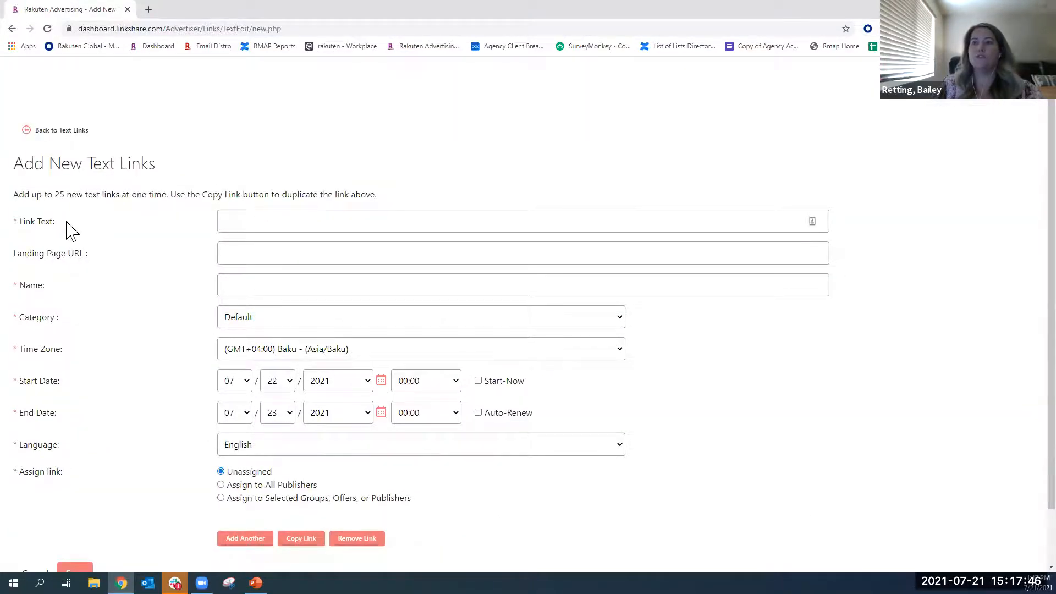
{"action": "left_click_drag", "start_coordinate": [66, 222], "coordinate": [14, 227]}
{"action": "left_click_drag", "start_coordinate": [65, 284], "coordinate": [9, 285]}
{"action": "left_click", "coordinate": [8, 285]}
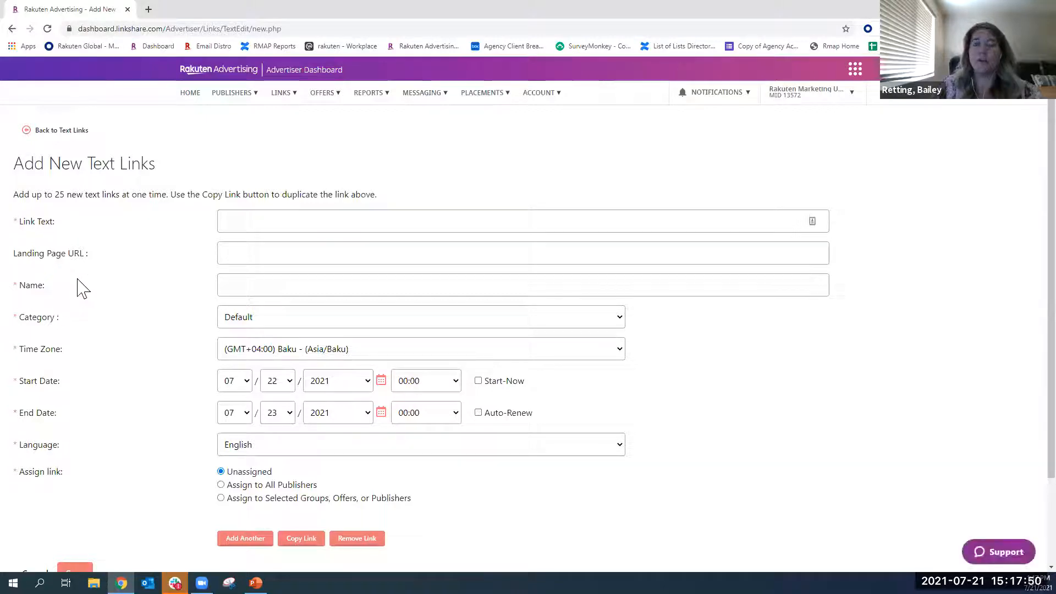
{"action": "left_click_drag", "start_coordinate": [62, 285], "coordinate": [28, 297]}
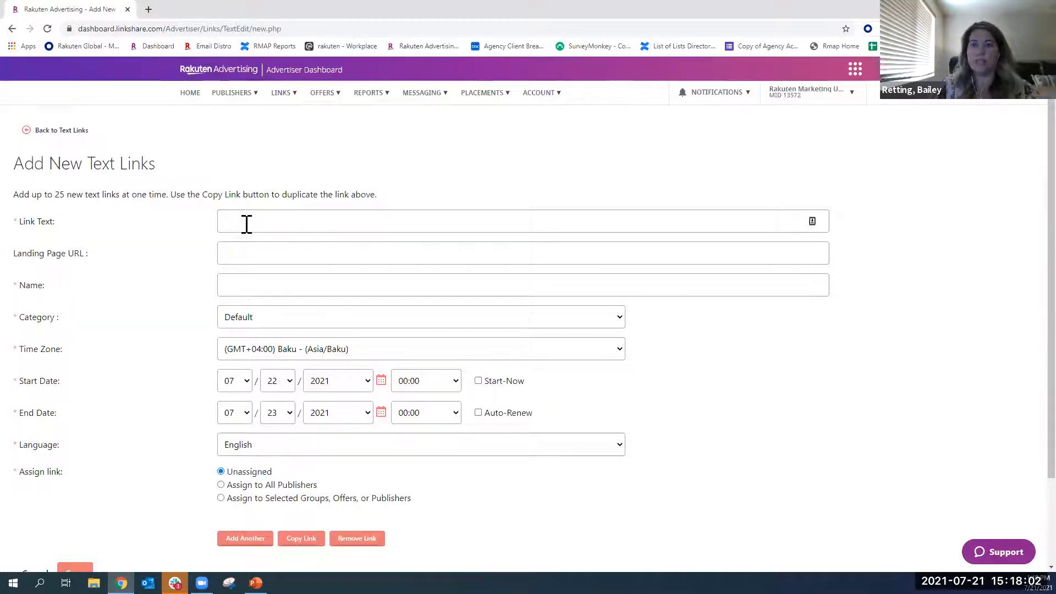
- Name the new text link "Extra 20% Off All Clearance. Use code EXTRA20. Valid 5/6/21 @ 3 AM - 5/16/21 @ 12 AM."
{"action": "left_click", "coordinate": [236, 287]}
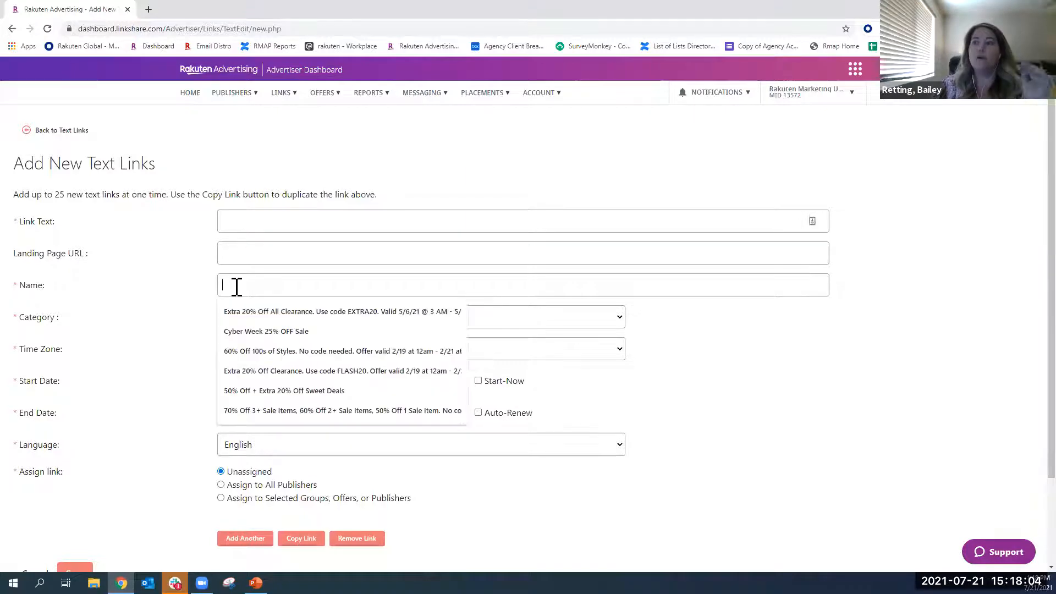
{"action": "left_click", "coordinate": [247, 311]}
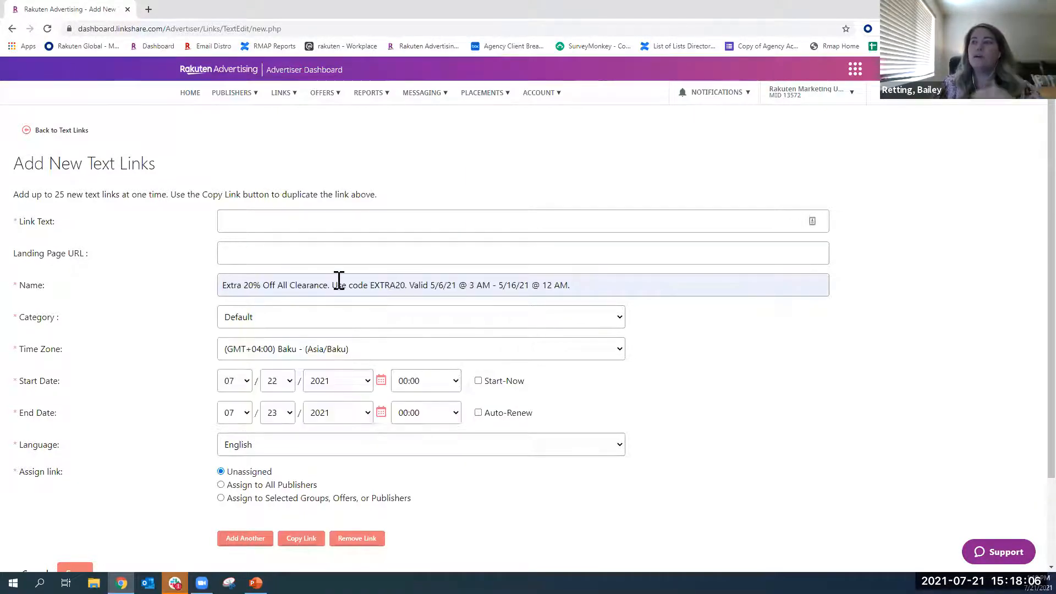
{"action": "left_click_drag", "start_coordinate": [405, 285], "coordinate": [367, 284]}
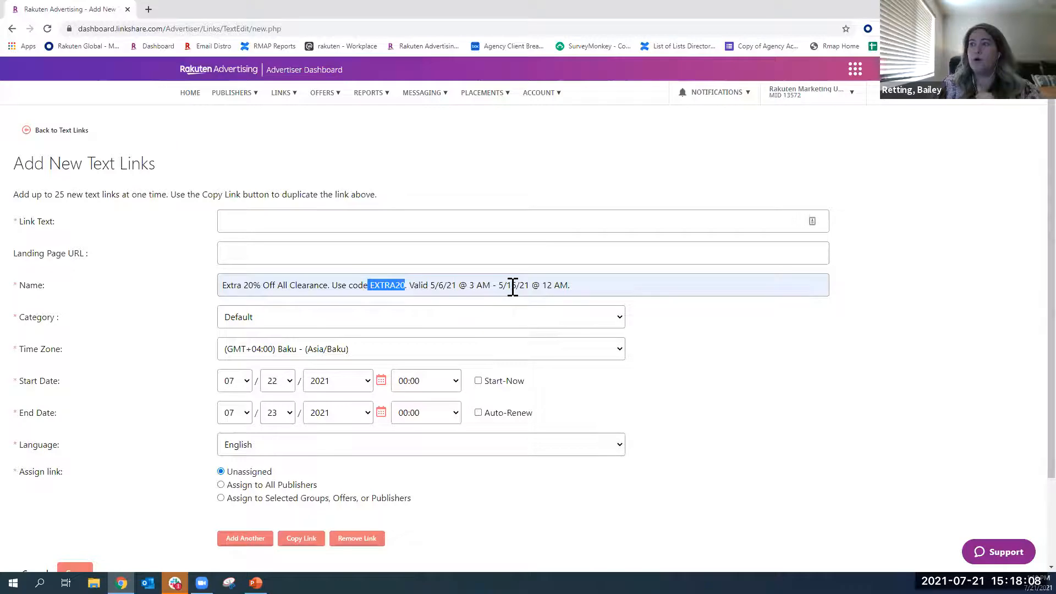
{"action": "left_click_drag", "start_coordinate": [432, 285], "coordinate": [547, 279]}
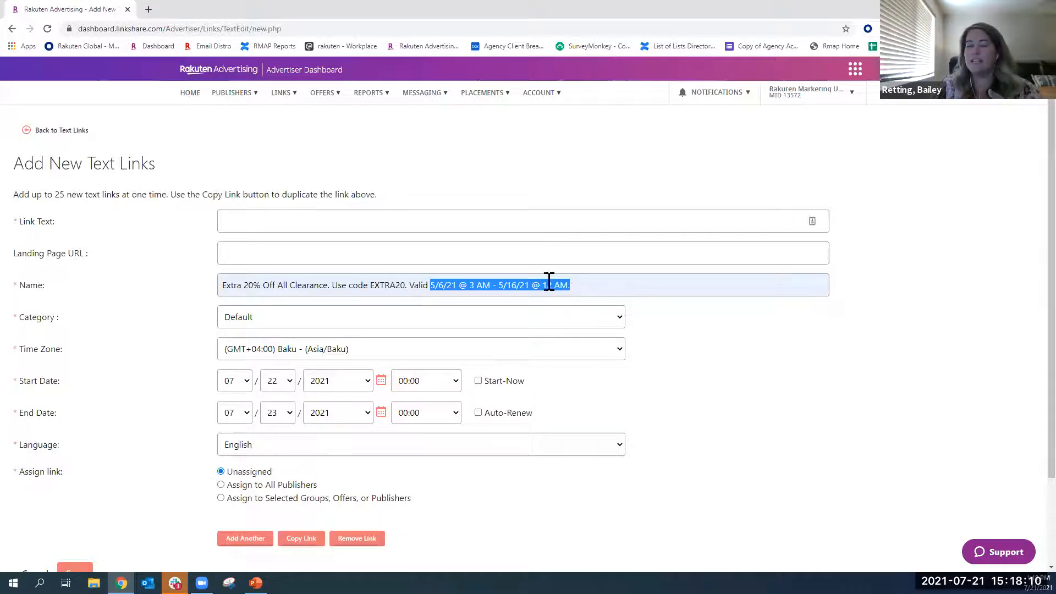
{"action": "left_click", "coordinate": [225, 288]}
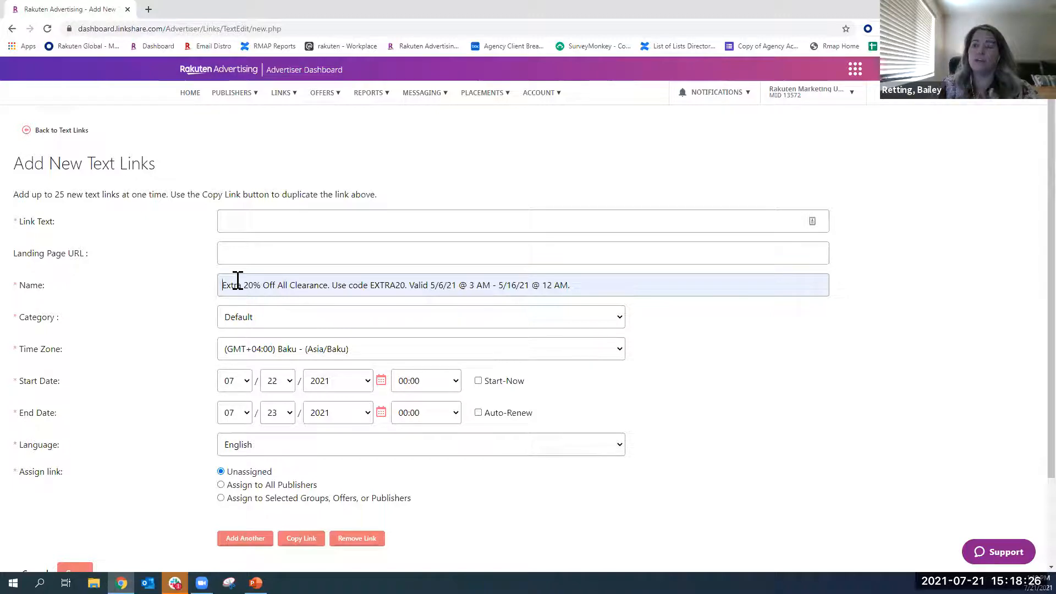
- Assign the text link to selected groups, offers or publishers, and highlight the Auto-Renew option for its end date
{"action": "scroll", "coordinate": [123, 278], "scroll_direction": "down", "scroll_amount": 2}
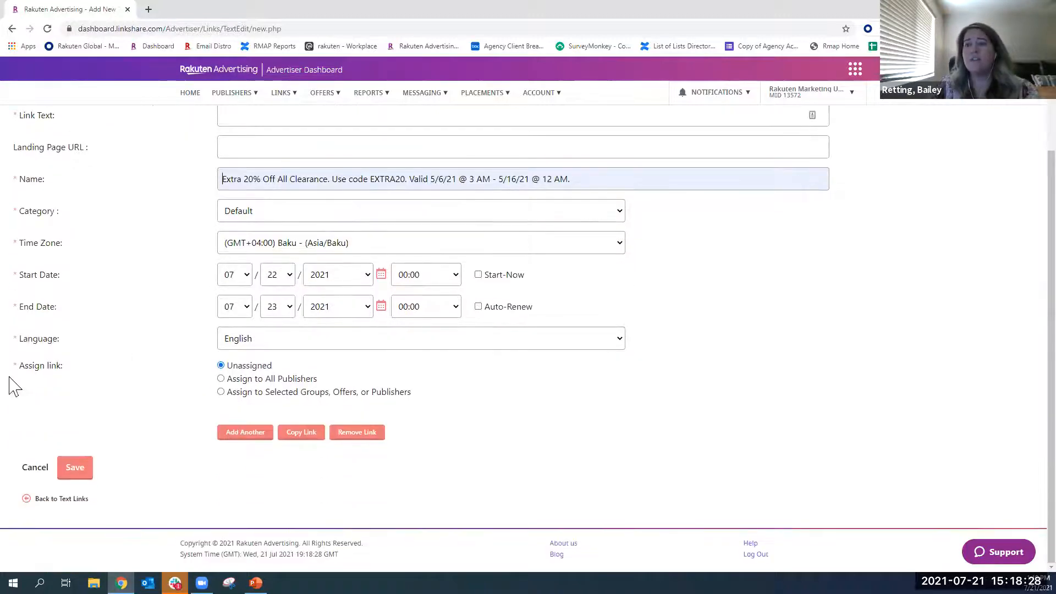
{"action": "left_click", "coordinate": [222, 393]}
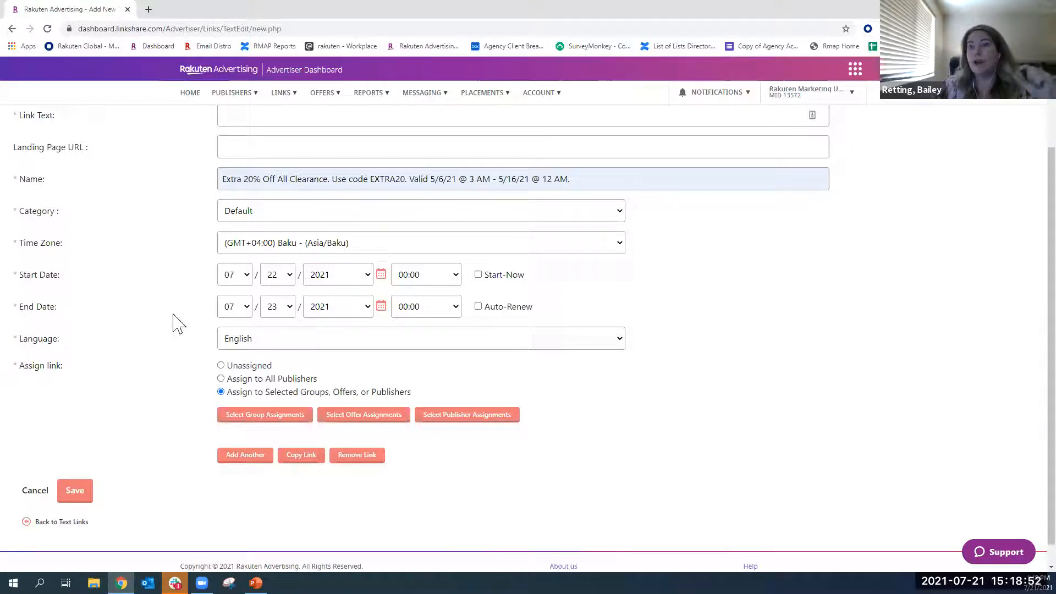
{"action": "scroll", "coordinate": [196, 355], "scroll_direction": "up", "scroll_amount": 2}
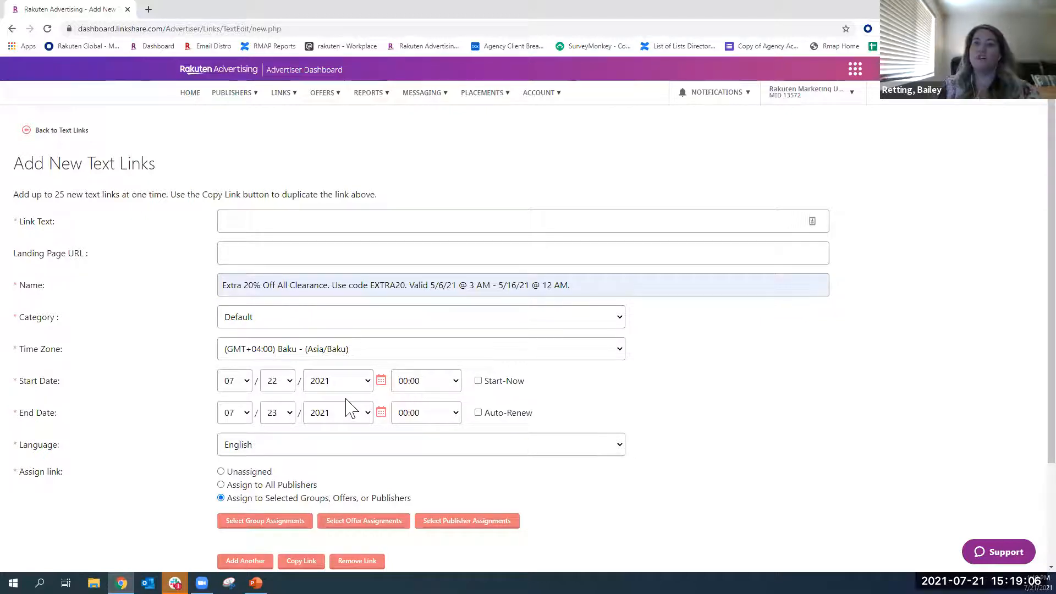
{"action": "left_click_drag", "start_coordinate": [533, 417], "coordinate": [487, 421]}
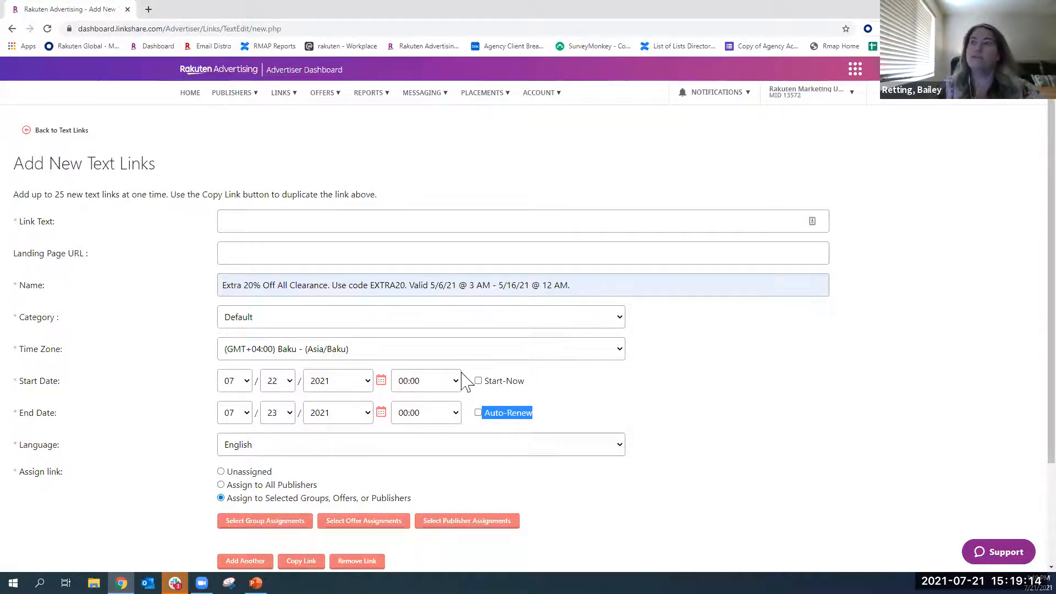
- Open the Banners page and select the banner banner_test_1 in the list
{"action": "mouse_move", "coordinate": [284, 93]}
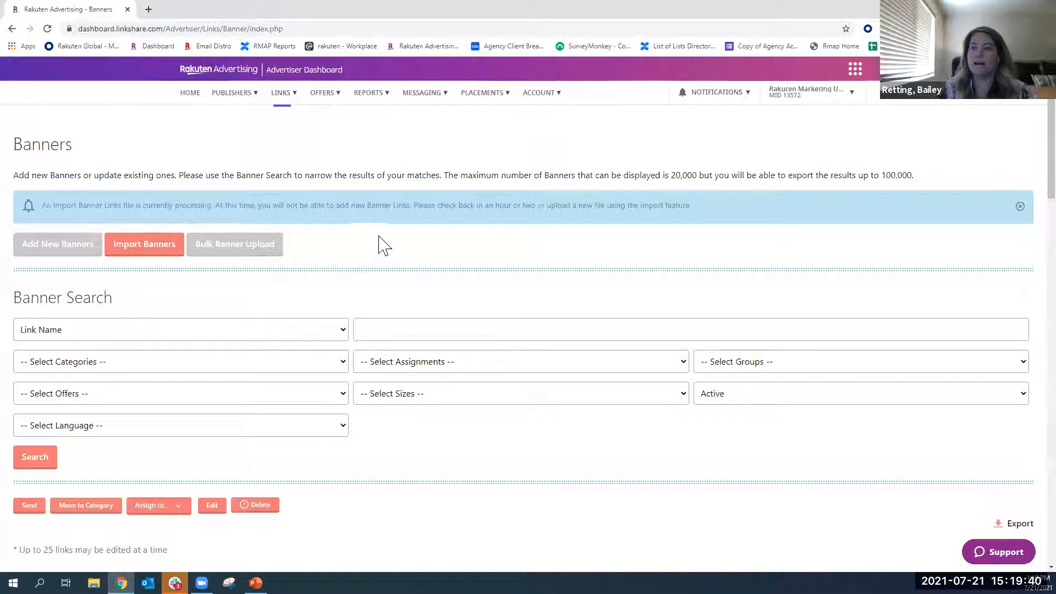
{"action": "scroll", "coordinate": [378, 241], "scroll_direction": "down", "scroll_amount": 2}
{"action": "scroll", "coordinate": [378, 242], "scroll_direction": "down", "scroll_amount": 3}
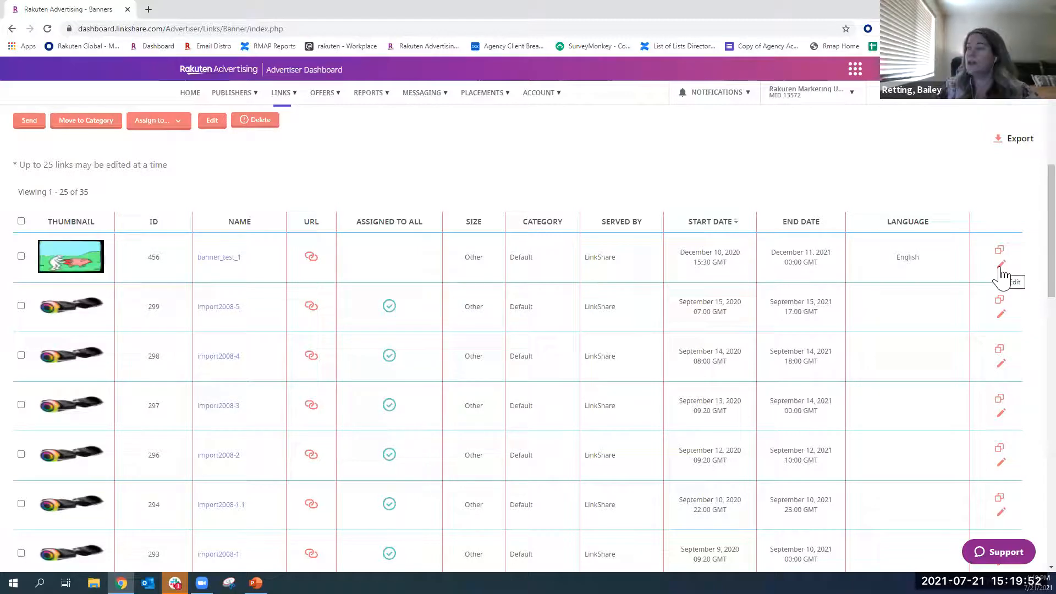
{"action": "left_click", "coordinate": [21, 255]}
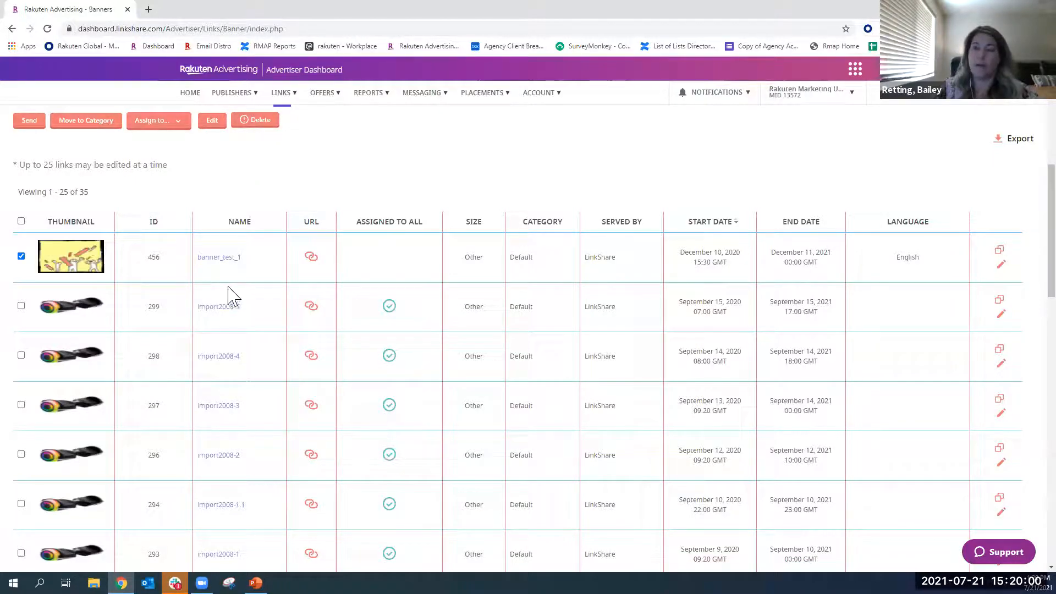
- Open the Default Creative setup page and view the default text and banner creatives
{"action": "scroll", "coordinate": [229, 291], "scroll_direction": "up", "scroll_amount": 5}
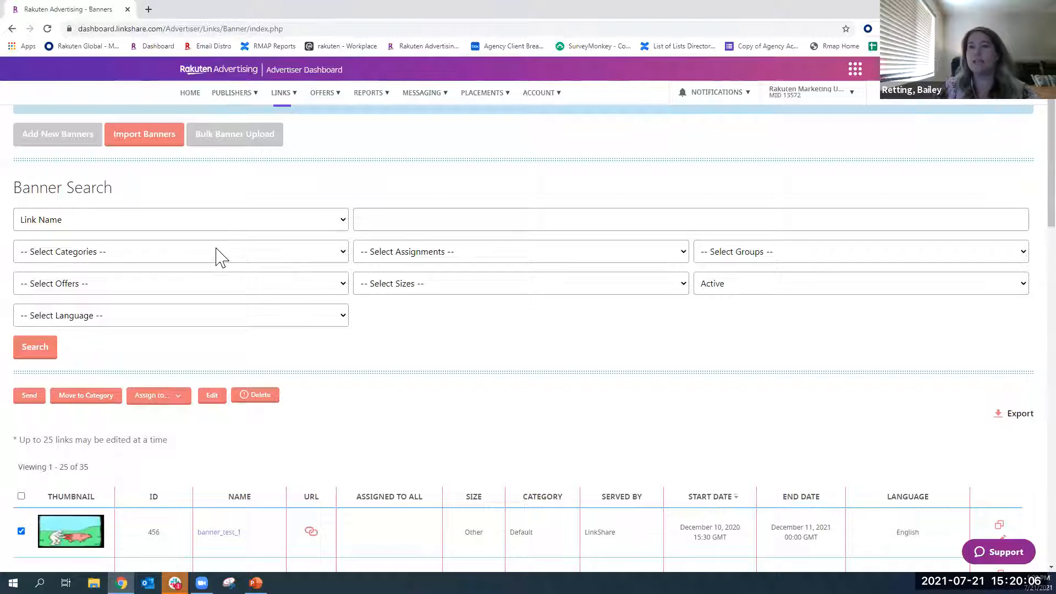
{"action": "left_click", "coordinate": [286, 95]}
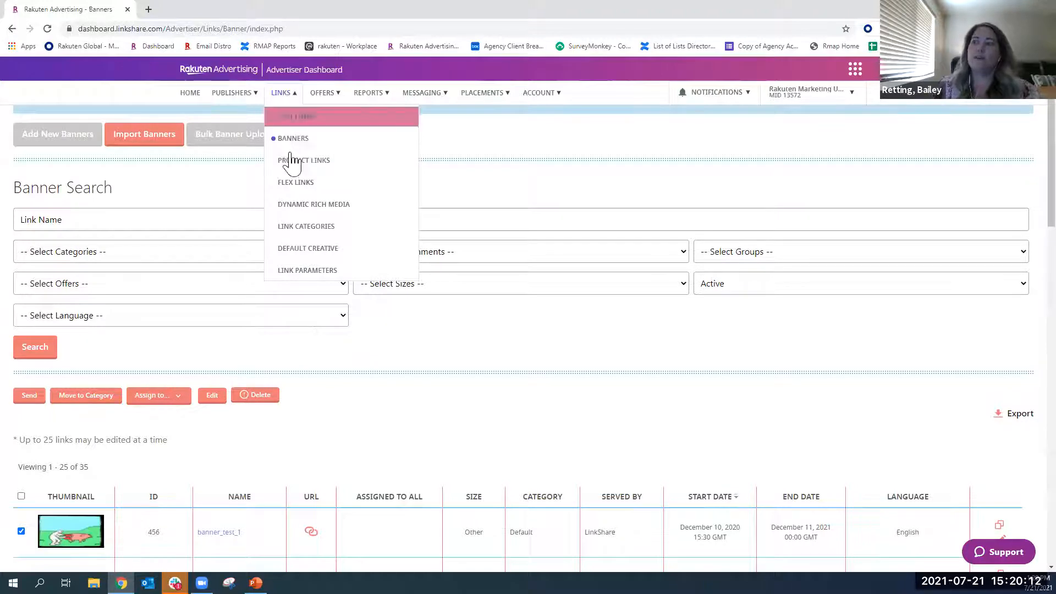
{"action": "left_click", "coordinate": [306, 257]}
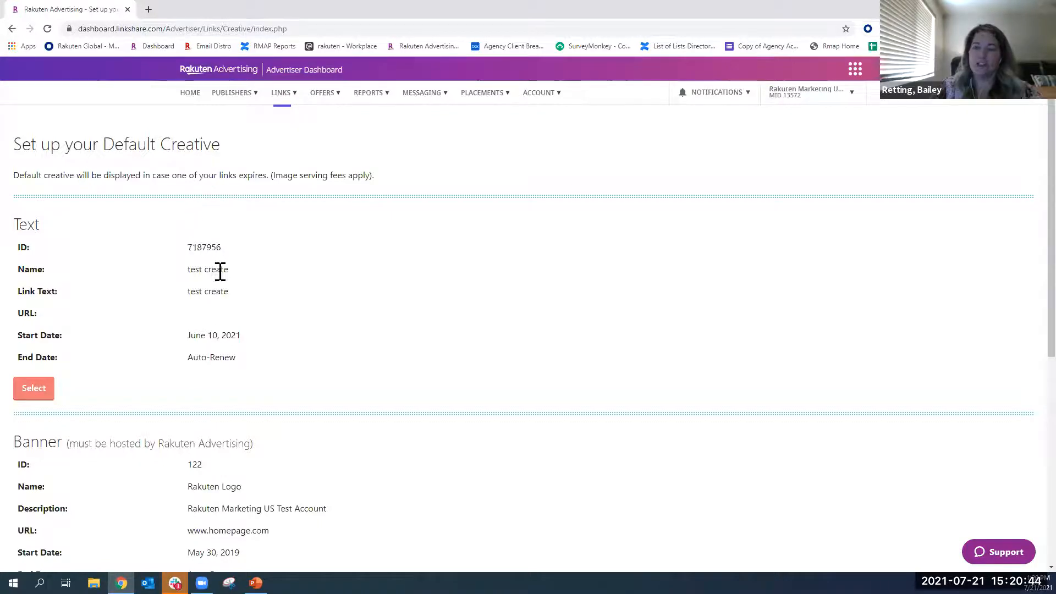
- Open the Offers page and examine the list of offers with their types, publishers and dates
{"action": "left_click", "coordinate": [294, 99]}
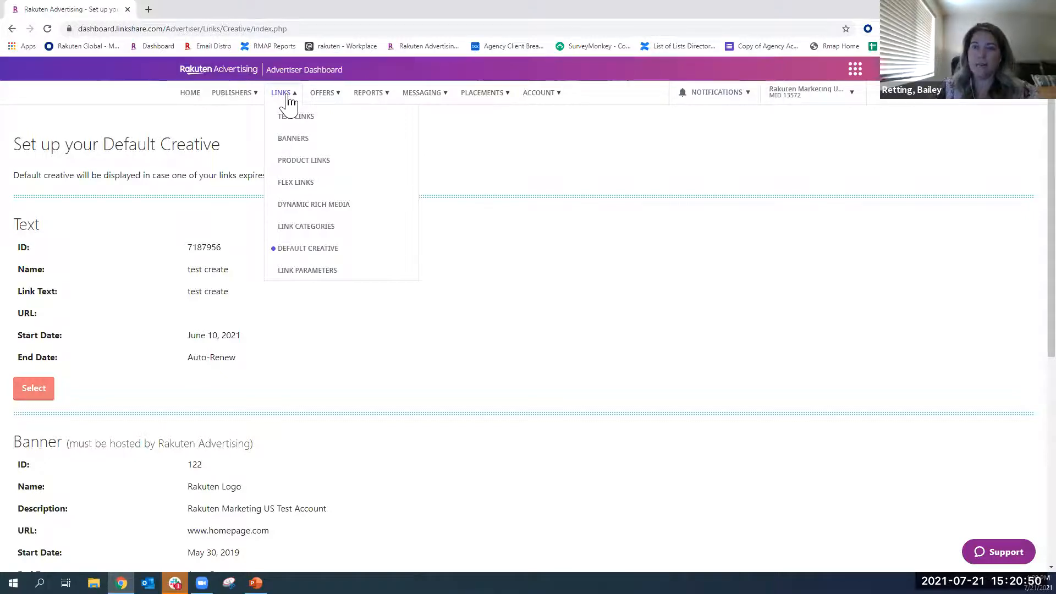
{"action": "left_click", "coordinate": [328, 95]}
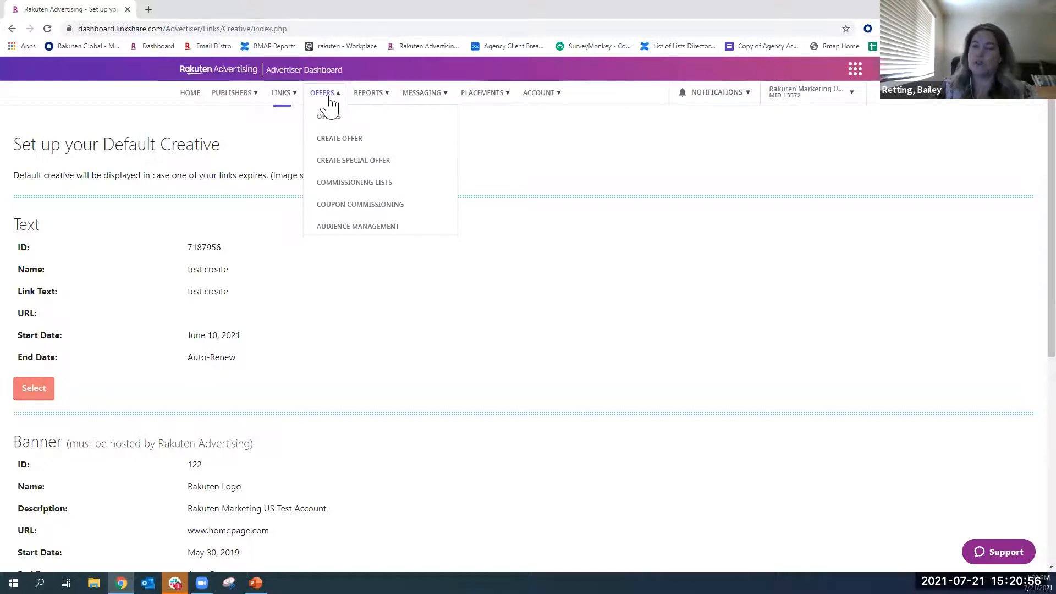
{"action": "left_click", "coordinate": [335, 122]}
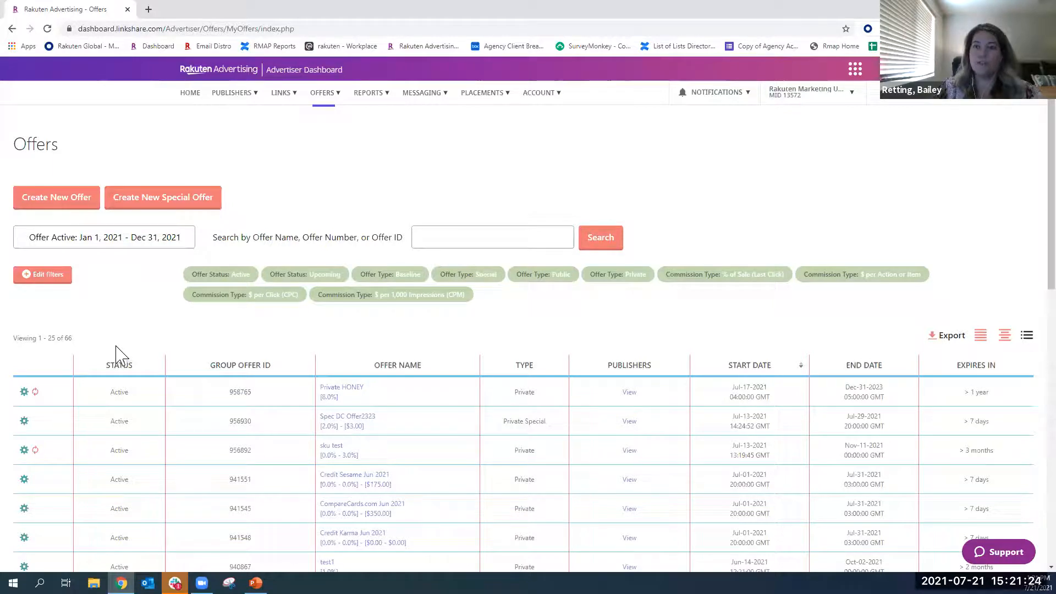
{"action": "scroll", "coordinate": [406, 395], "scroll_direction": "down", "scroll_amount": 1}
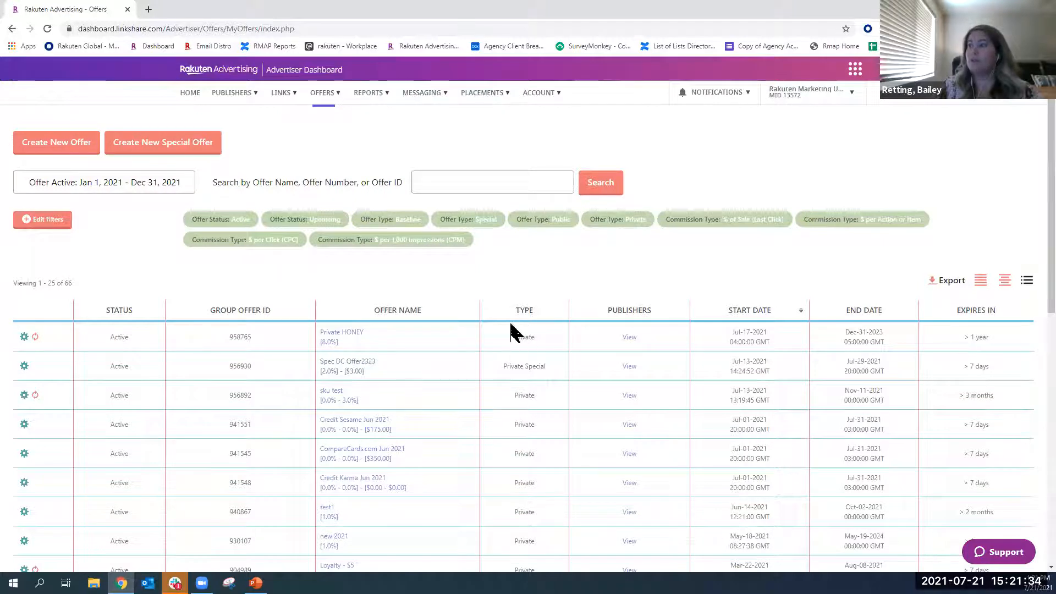
{"action": "scroll", "coordinate": [517, 330], "scroll_direction": "down", "scroll_amount": 7}
{"action": "scroll", "coordinate": [521, 337], "scroll_direction": "down", "scroll_amount": 2}
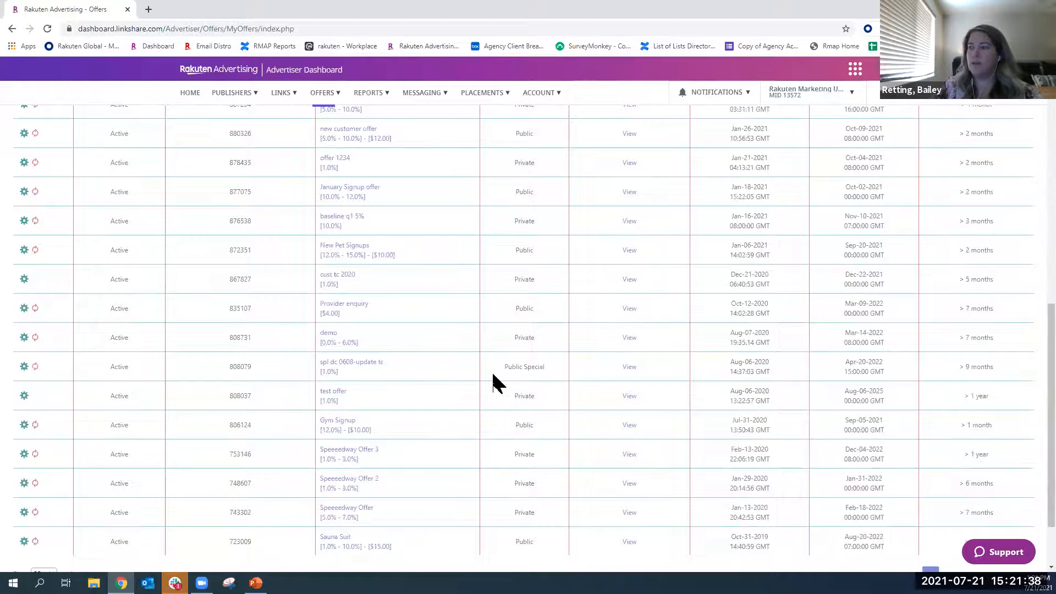
{"action": "scroll", "coordinate": [495, 385], "scroll_direction": "down", "scroll_amount": 2}
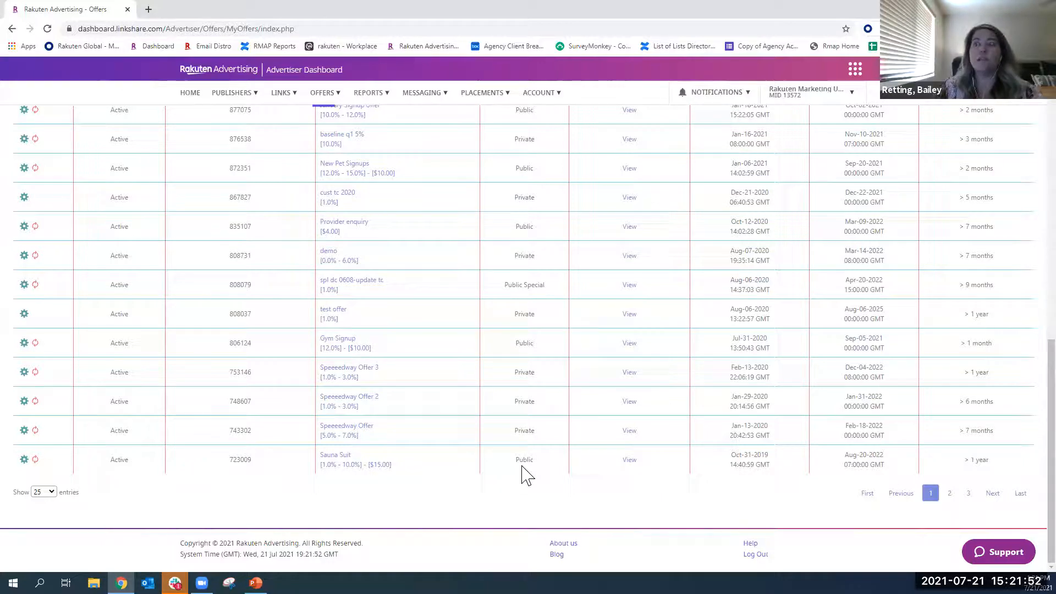
{"action": "scroll", "coordinate": [454, 407], "scroll_direction": "up", "scroll_amount": 10}
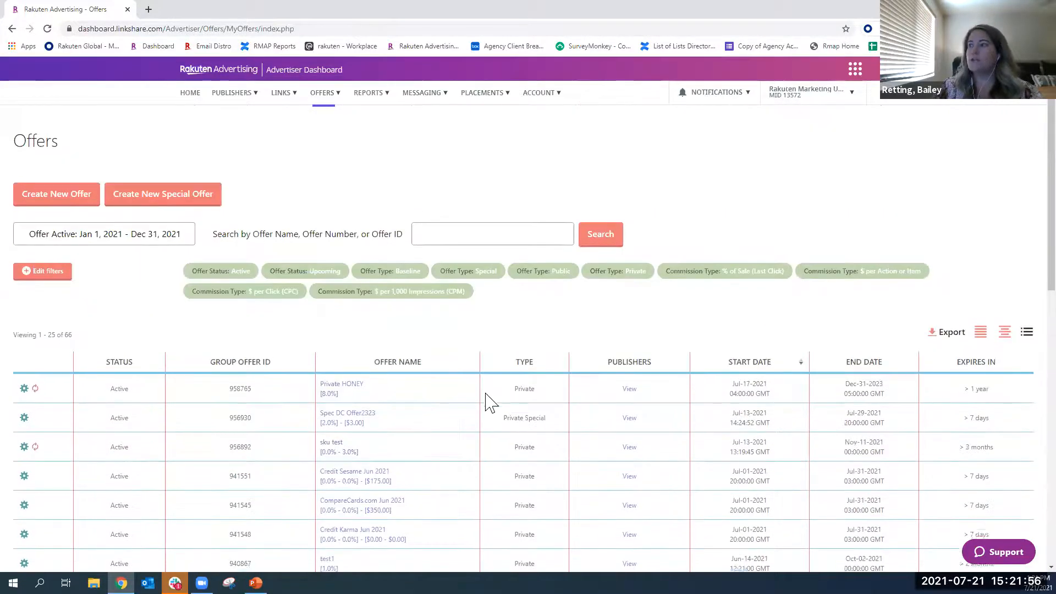
{"action": "scroll", "coordinate": [487, 401], "scroll_direction": "down", "scroll_amount": 1}
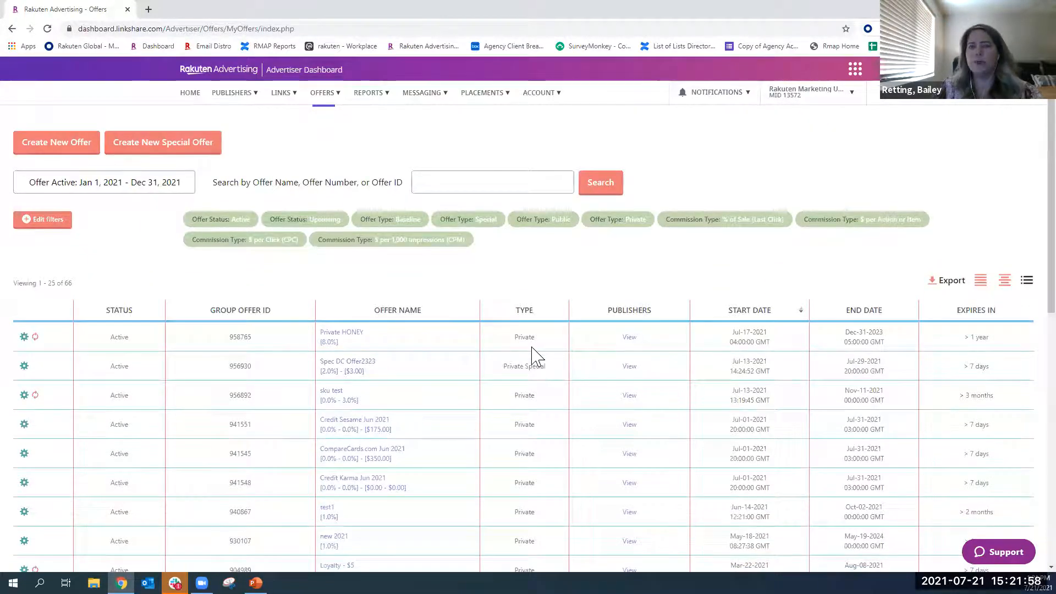
- View the publishers participating in the Private HONEY offer, and return to the Offers list
{"action": "left_click", "coordinate": [630, 338]}
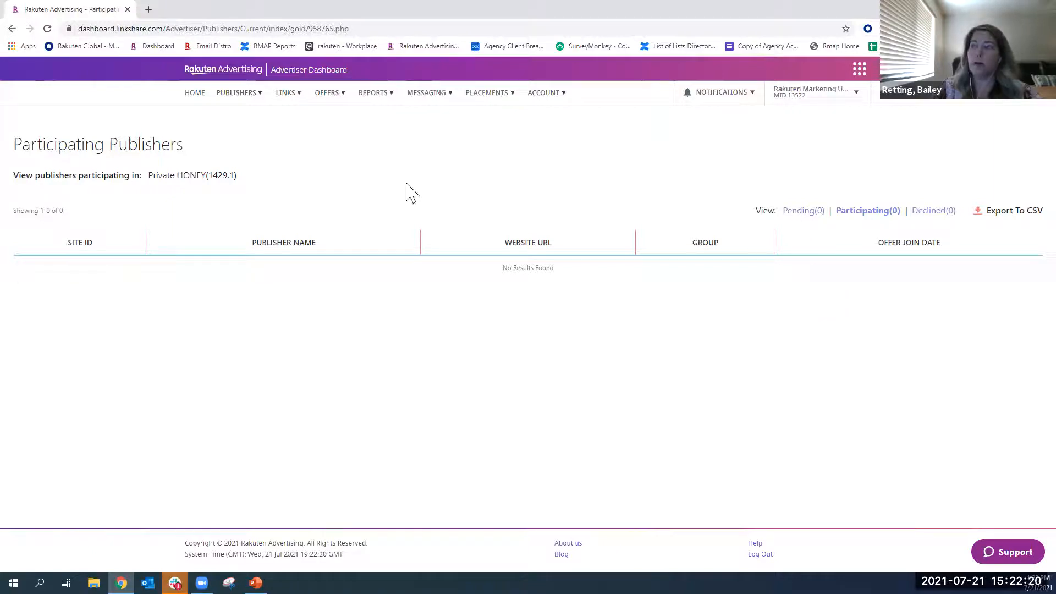
{"action": "left_click", "coordinate": [331, 94]}
{"action": "left_click", "coordinate": [335, 119]}
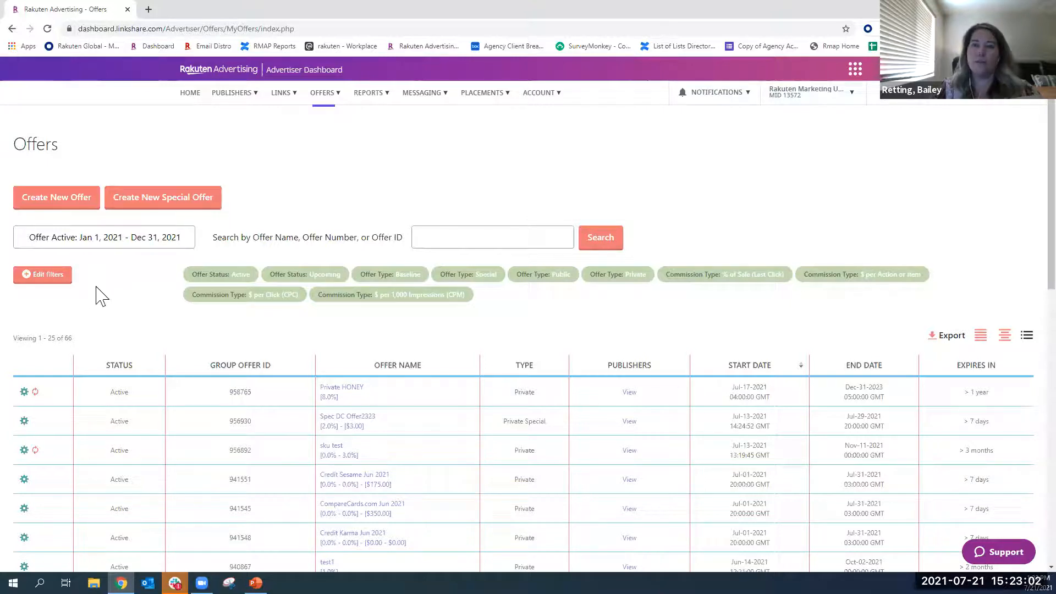
- Start a new offer named TEST and set its time zone to (GMT+00:00) GMT
{"action": "left_click", "coordinate": [52, 206]}
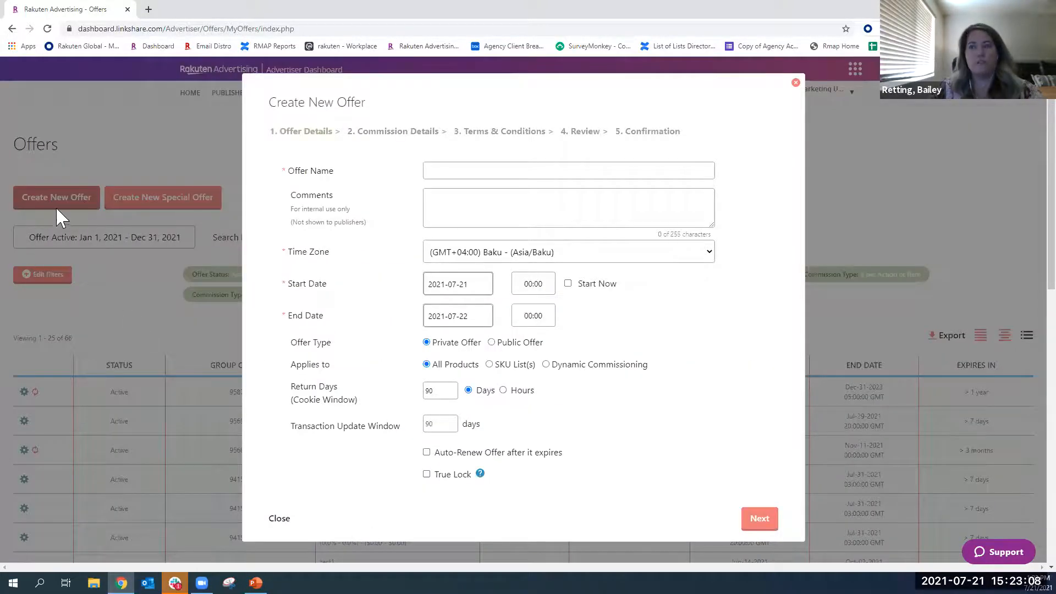
{"action": "left_click", "coordinate": [462, 172]}
{"action": "left_click", "coordinate": [444, 202]}
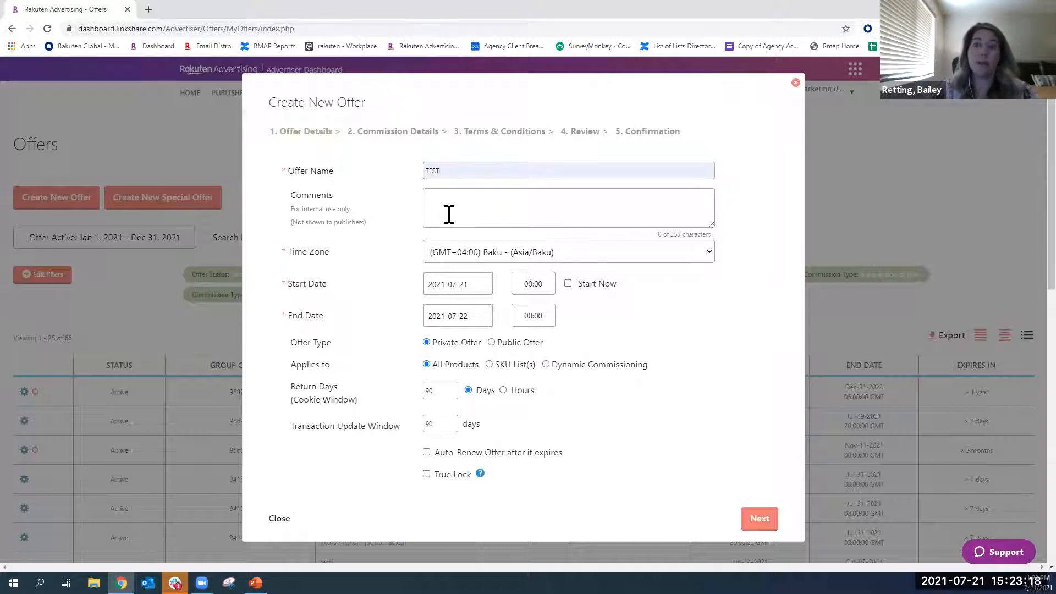
{"action": "left_click", "coordinate": [481, 254]}
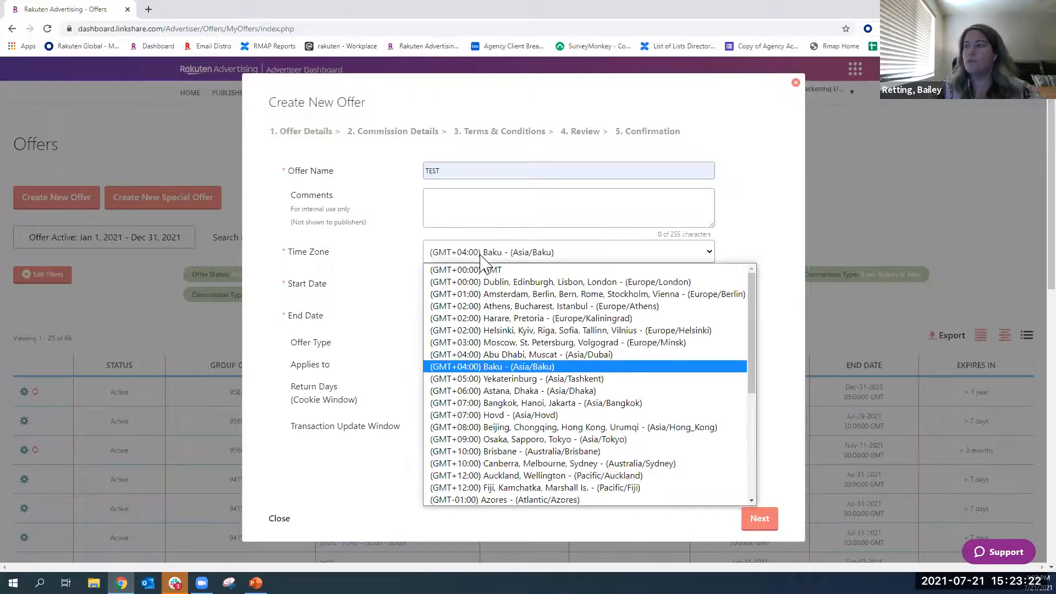
{"action": "left_click", "coordinate": [490, 271]}
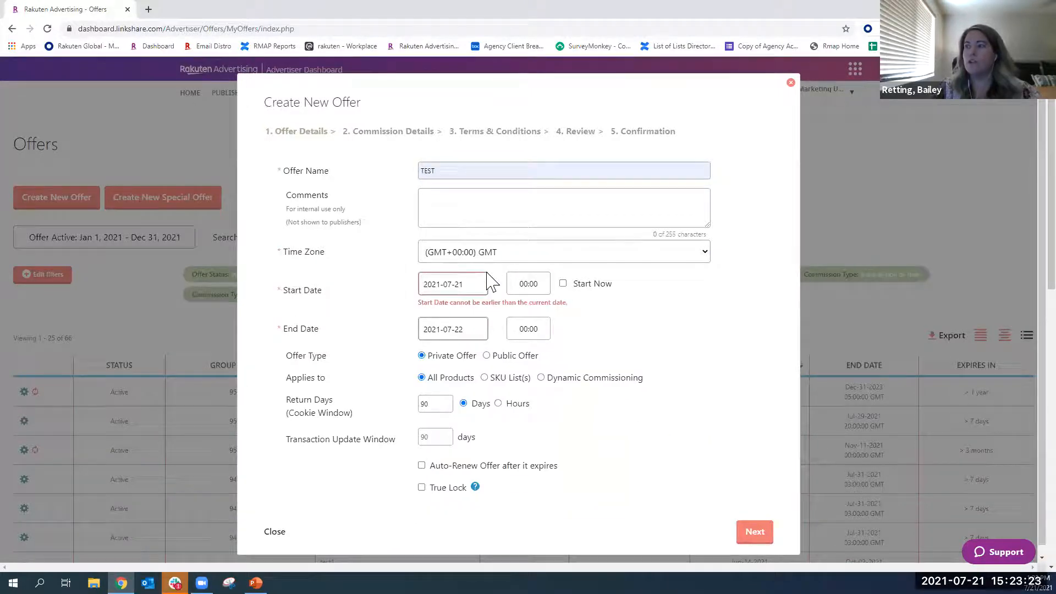
- Set the offer to start now with Dynamic Commissioning, and continue to the commission details
{"action": "left_click", "coordinate": [564, 284]}
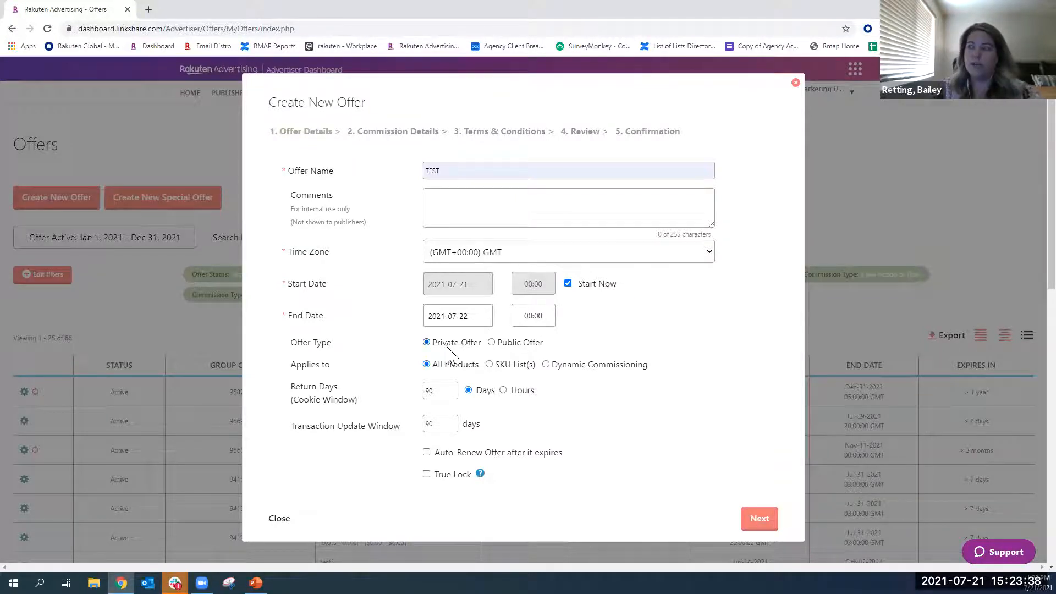
{"action": "left_click", "coordinate": [546, 364]}
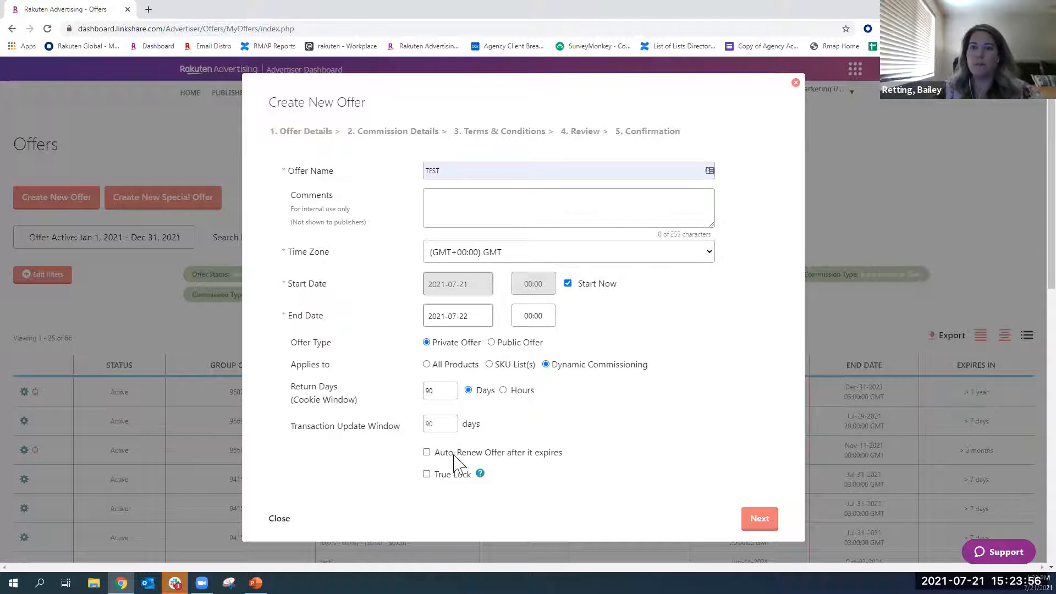
{"action": "left_click", "coordinate": [760, 520]}
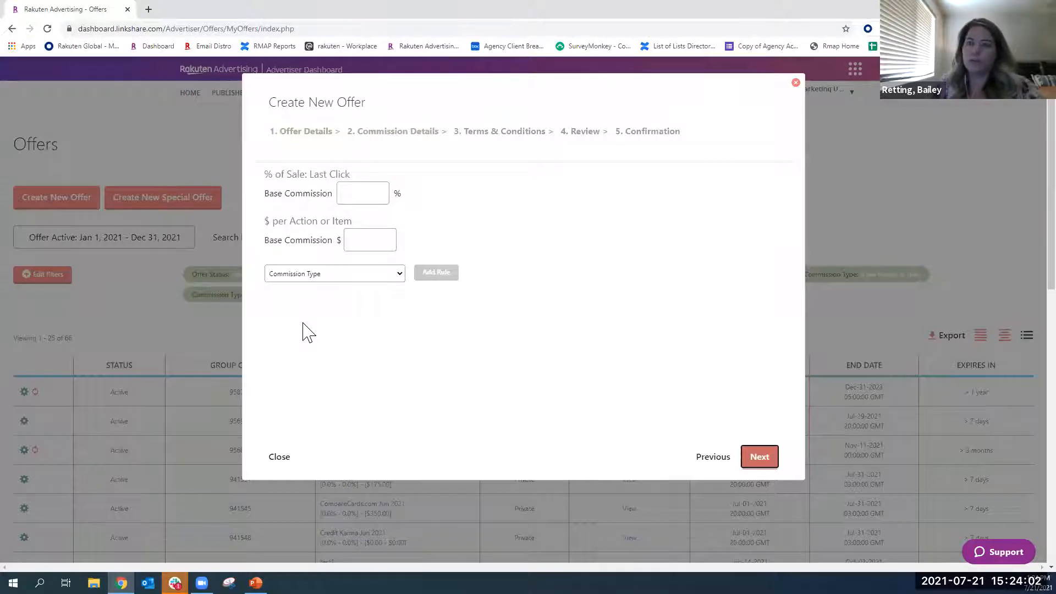
- Set the % of Sale base commission to 10% and add a blank % of Sale: Last Click rule
{"action": "left_click", "coordinate": [355, 195]}
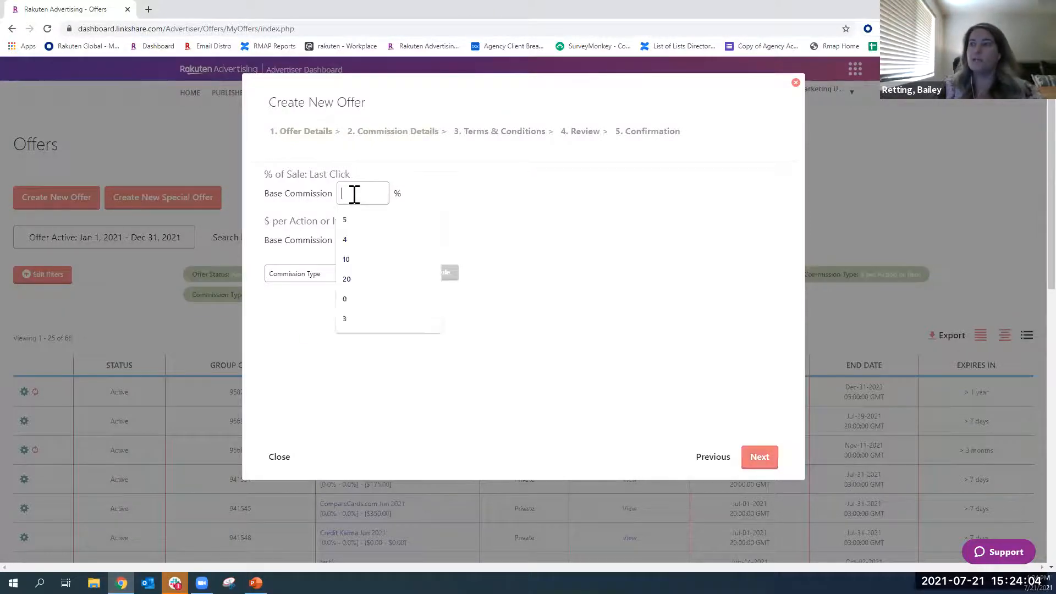
{"action": "type", "text": "10"}
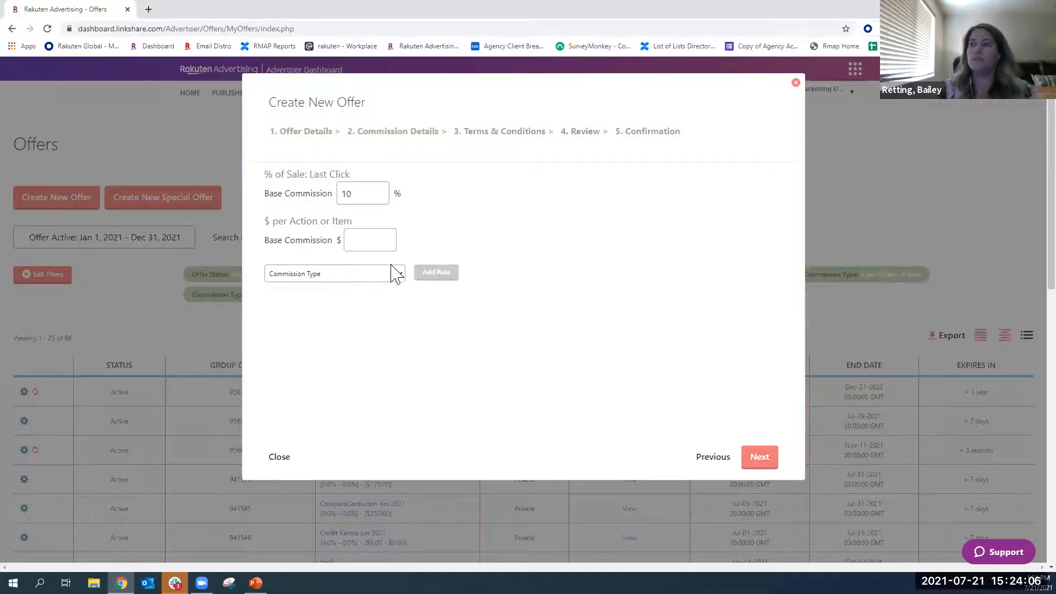
{"action": "left_click", "coordinate": [340, 275]}
{"action": "left_click", "coordinate": [335, 297]}
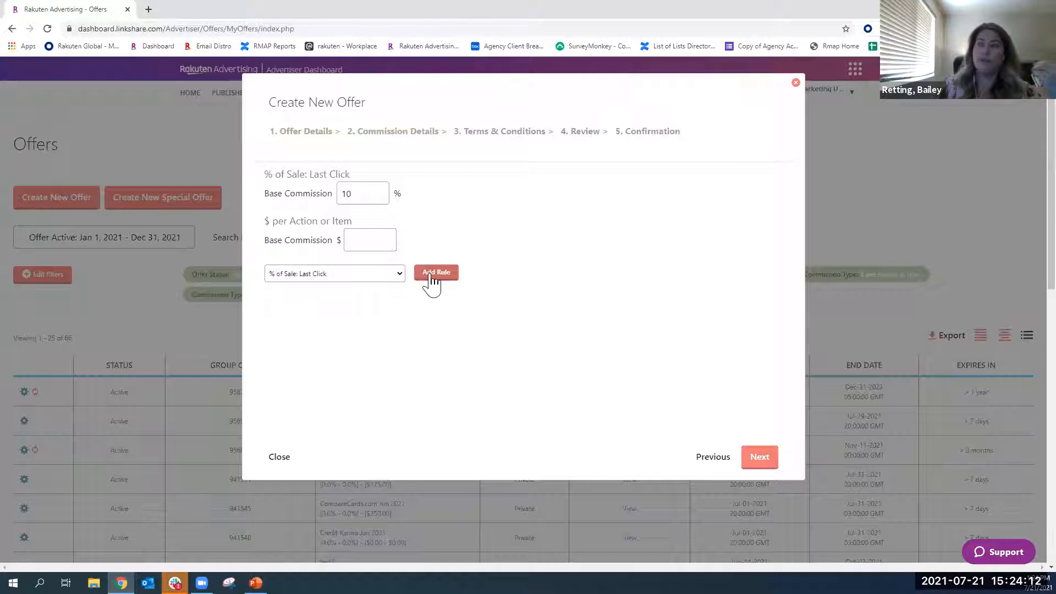
{"action": "left_click", "coordinate": [432, 275]}
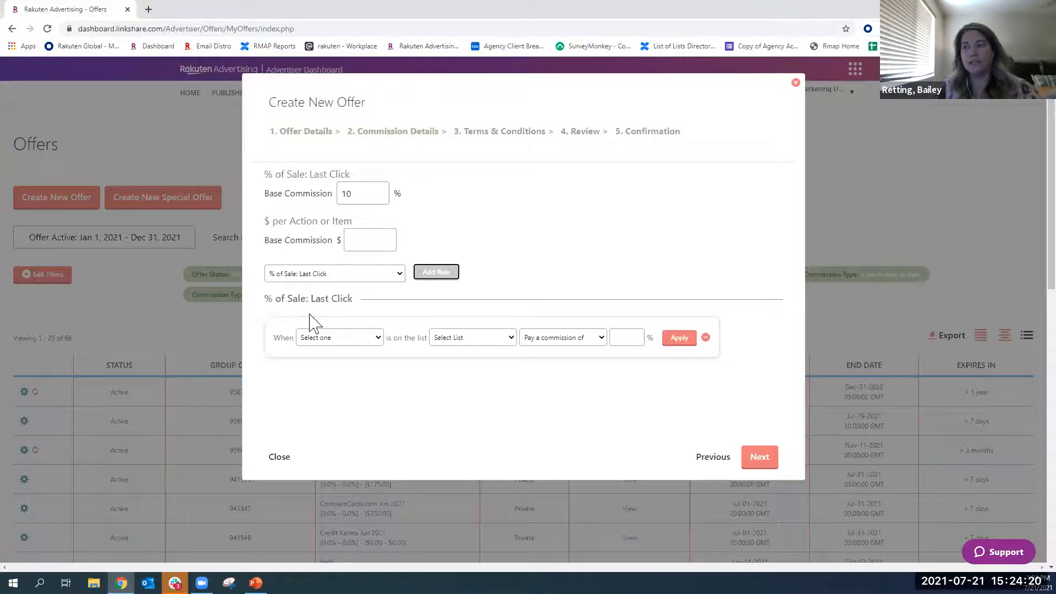
- Define and apply the rule so that Customer Status on the list New pays a commission of 15%
{"action": "left_click", "coordinate": [330, 338]}
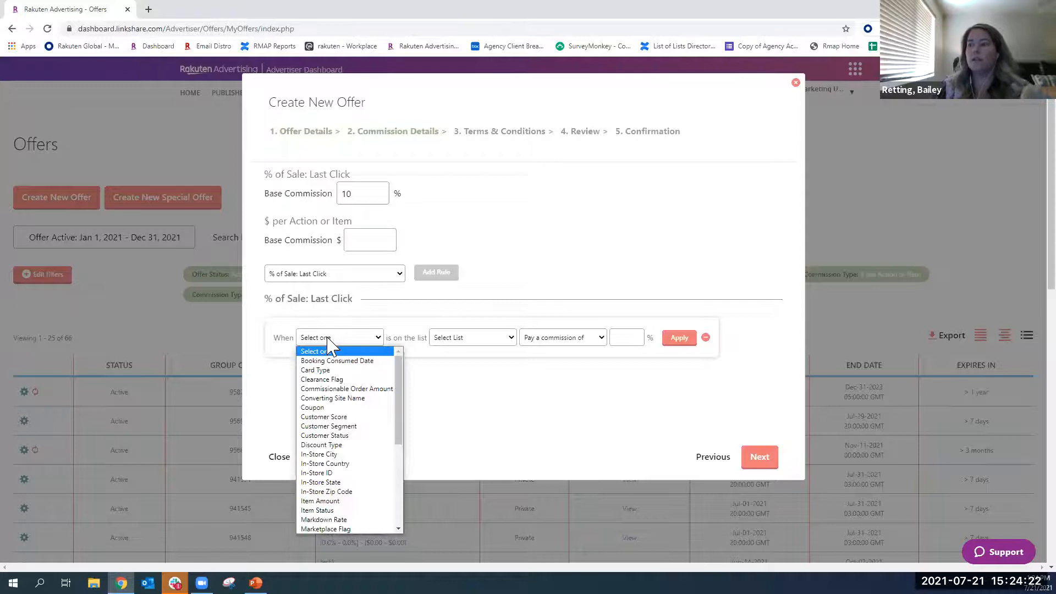
{"action": "left_click", "coordinate": [341, 436]}
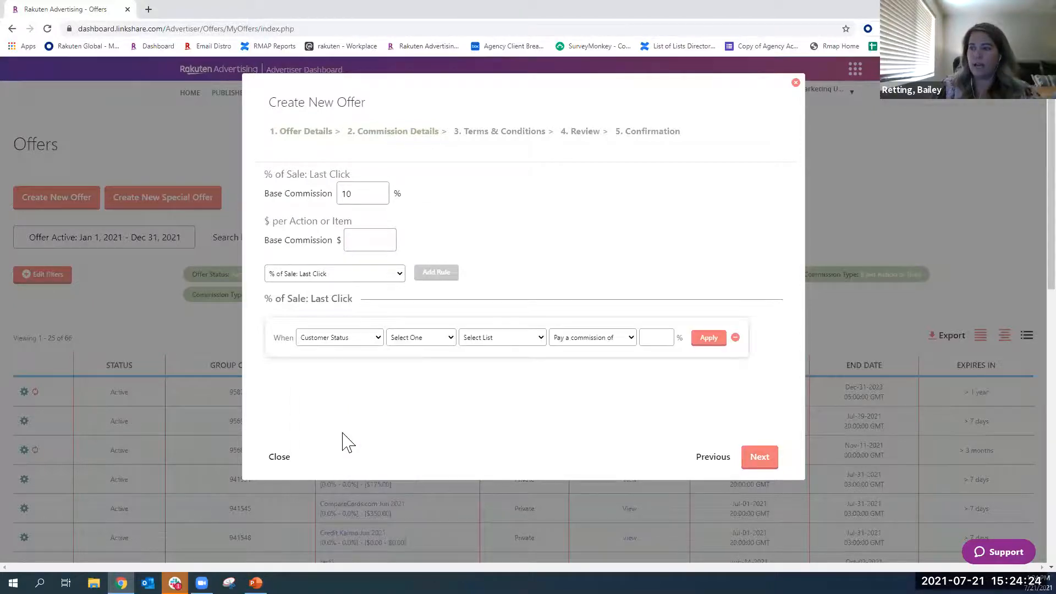
{"action": "left_click", "coordinate": [417, 339]}
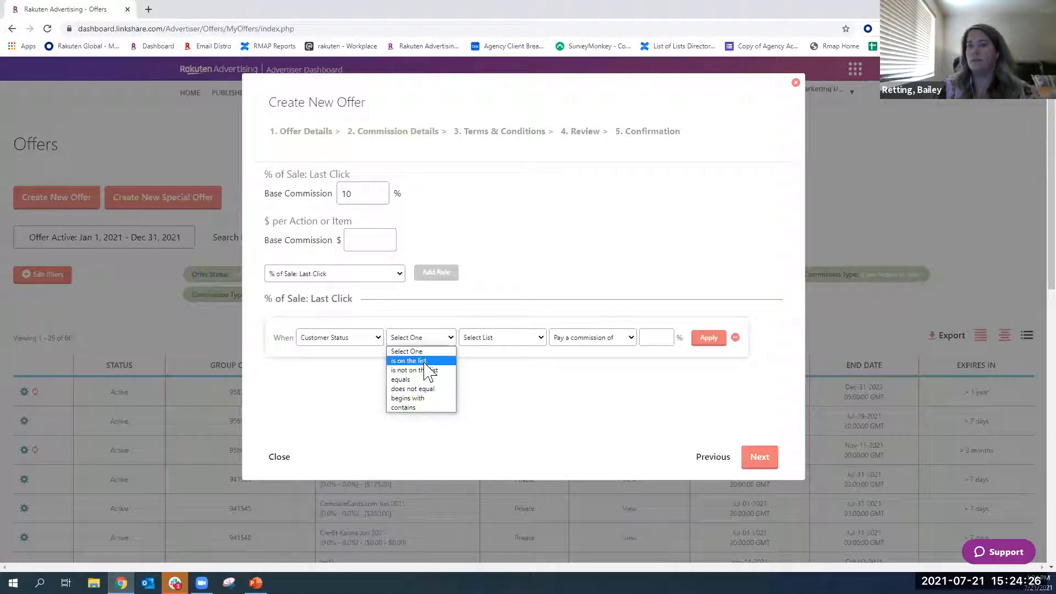
{"action": "left_click", "coordinate": [425, 362]}
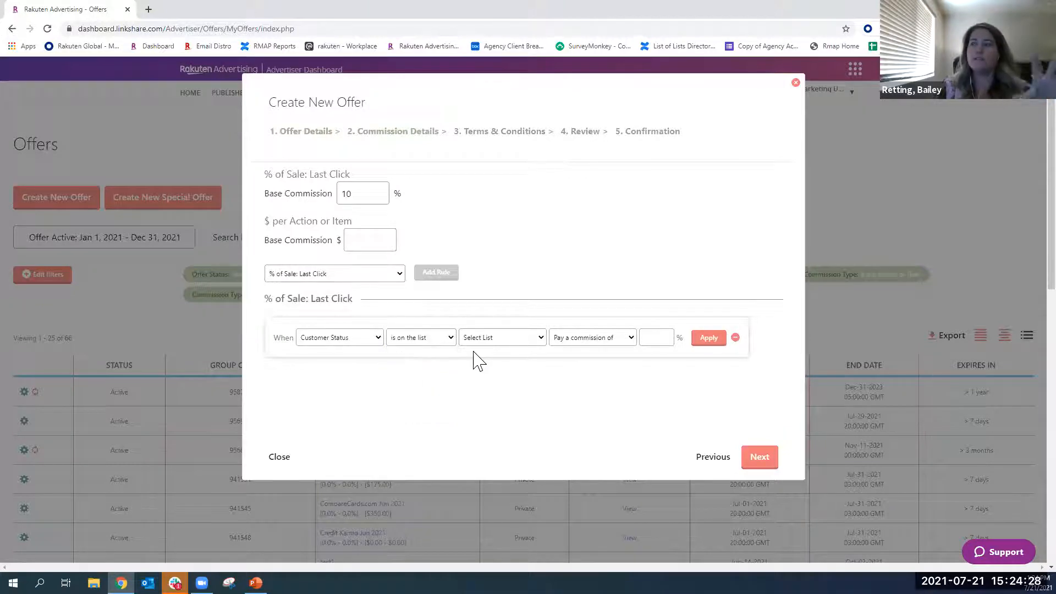
{"action": "left_click", "coordinate": [497, 342]}
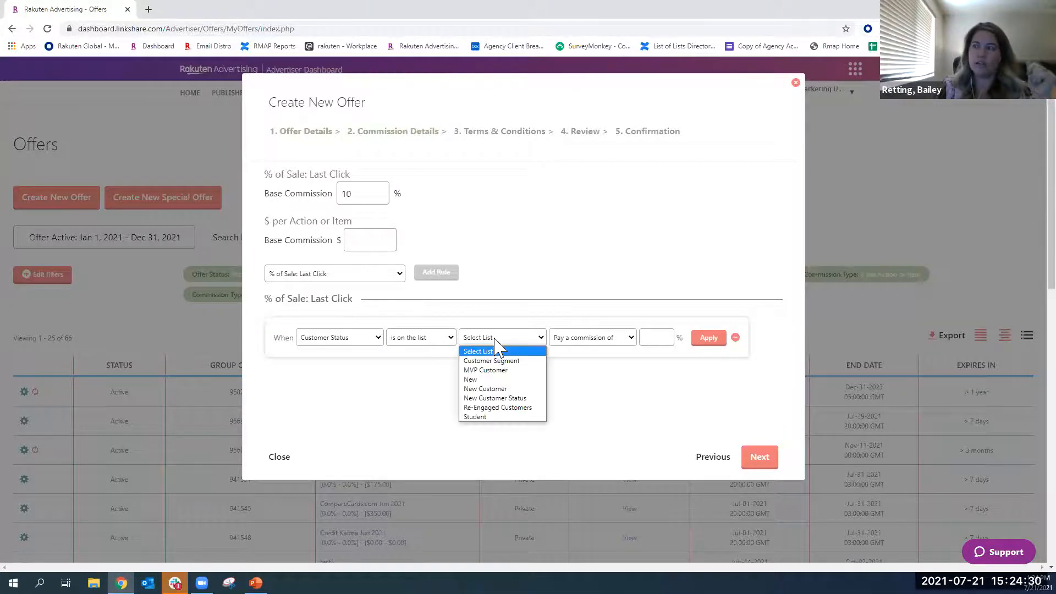
{"action": "left_click", "coordinate": [528, 372]}
{"action": "left_click", "coordinate": [651, 338]}
{"action": "type", "text": "15"}
{"action": "left_click", "coordinate": [705, 343]}
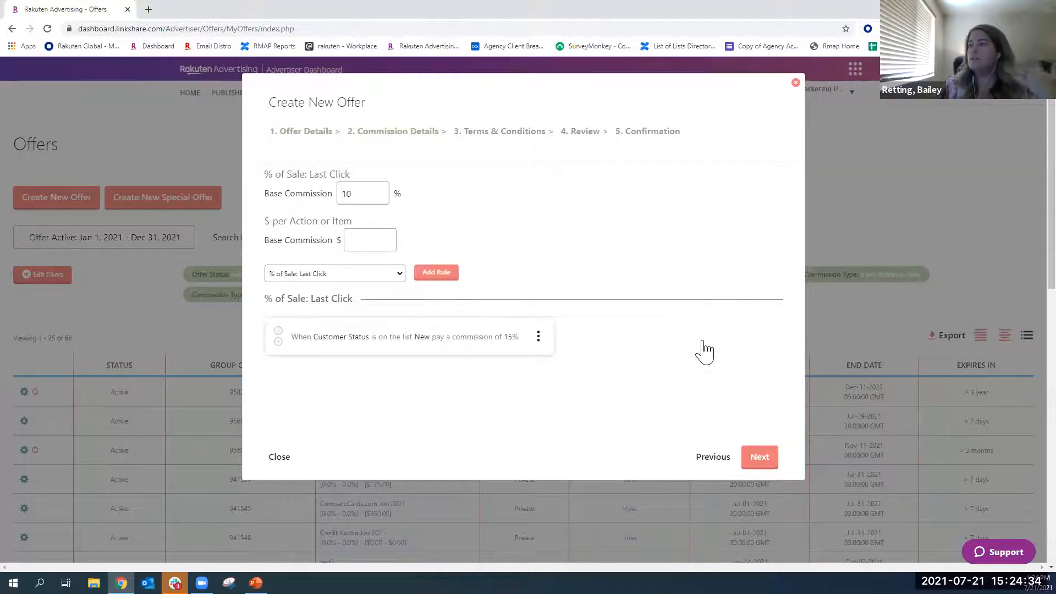
- Add and apply a second % of Sale: Last Click rule so that Customer Status on the list MVP Customer pays a commission of 25%
{"action": "left_click", "coordinate": [432, 273]}
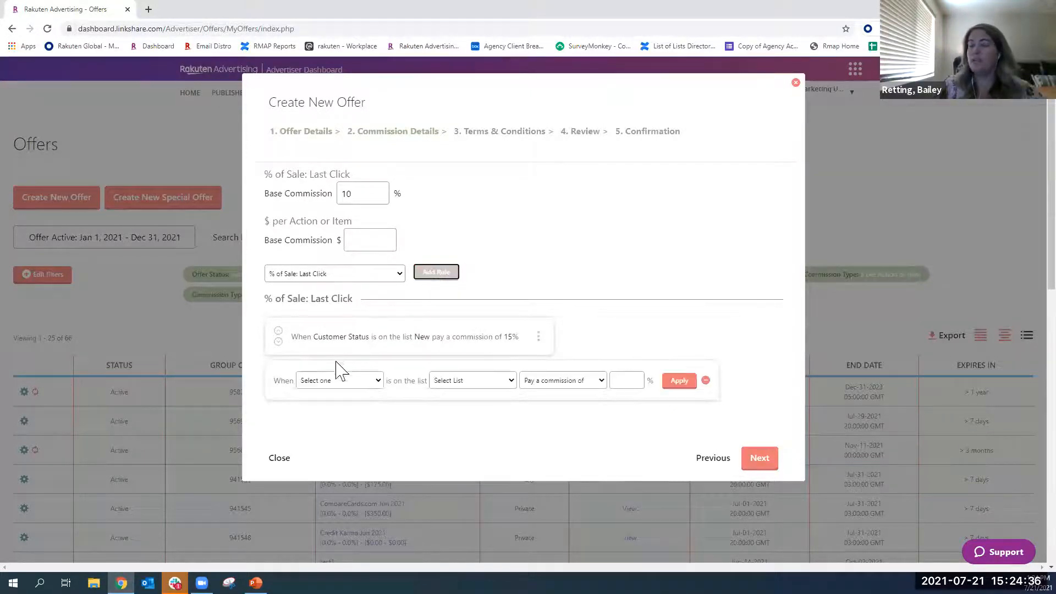
{"action": "left_click", "coordinate": [315, 381]}
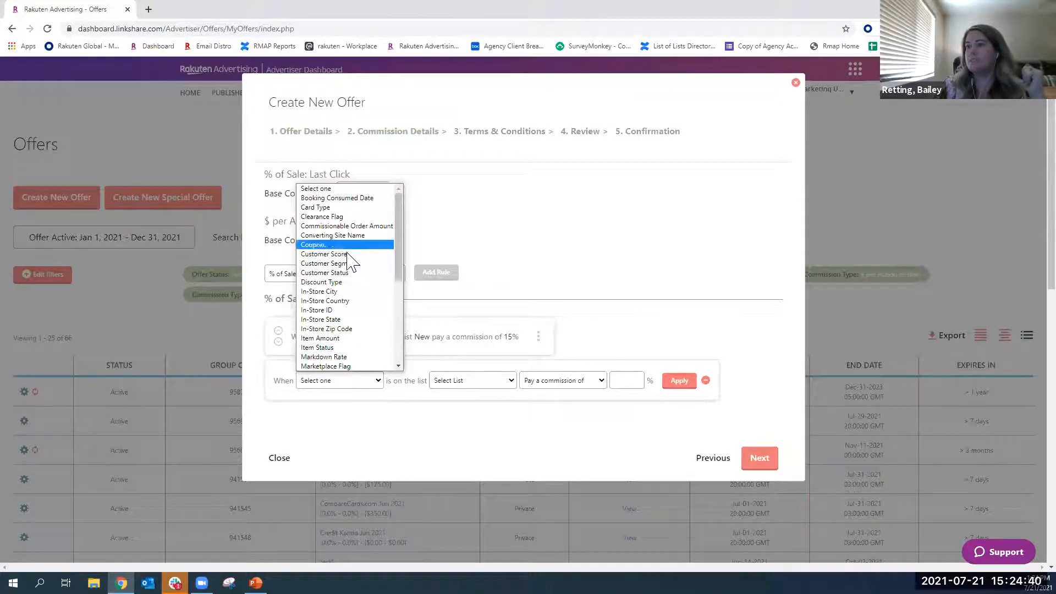
{"action": "left_click", "coordinate": [325, 273]}
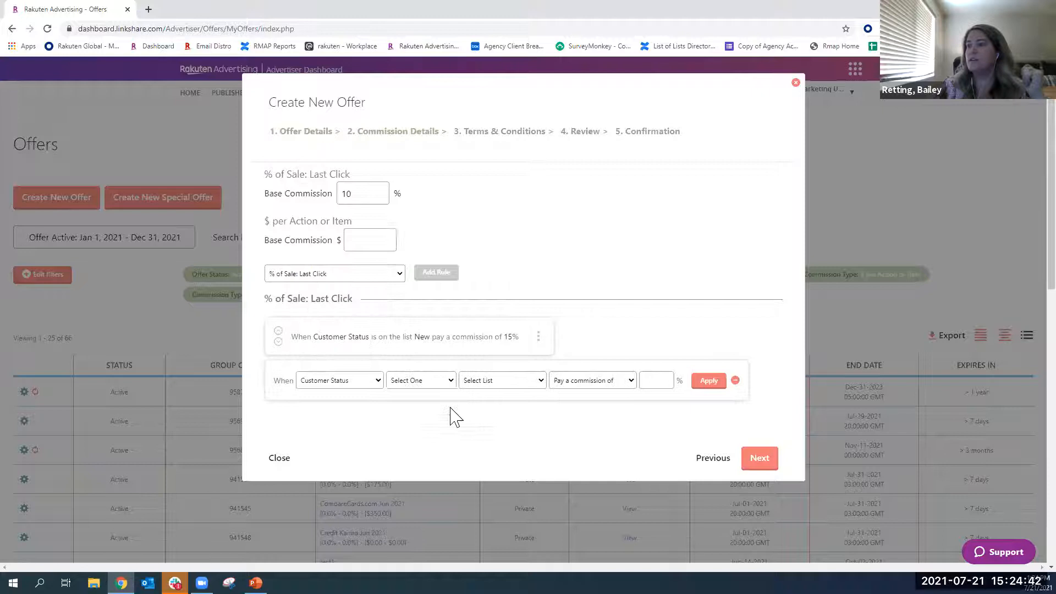
{"action": "left_click", "coordinate": [440, 382]}
{"action": "left_click", "coordinate": [440, 403]}
{"action": "left_click", "coordinate": [499, 384]}
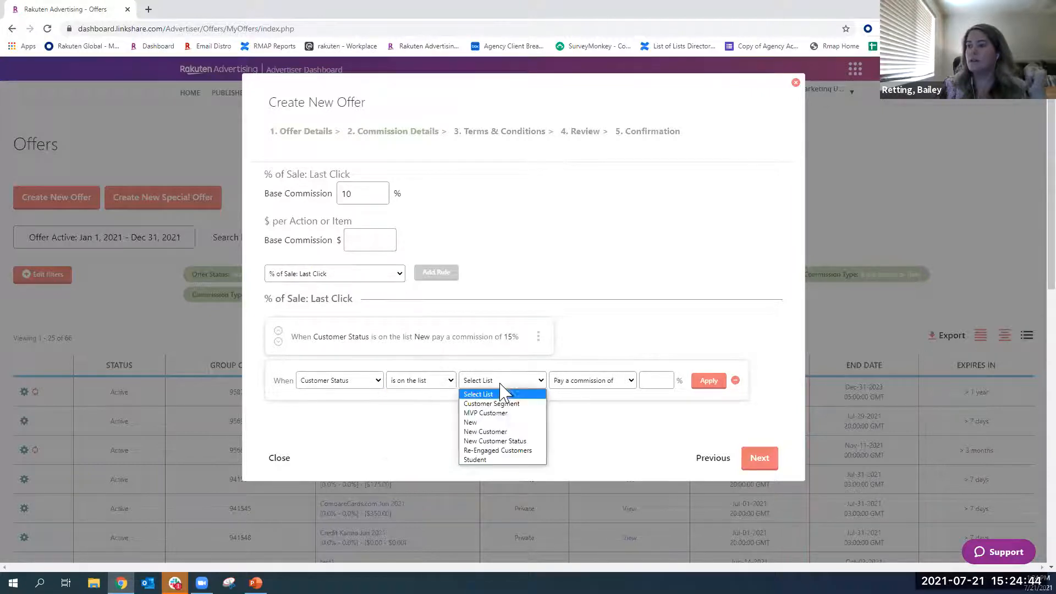
{"action": "left_click", "coordinate": [501, 413]}
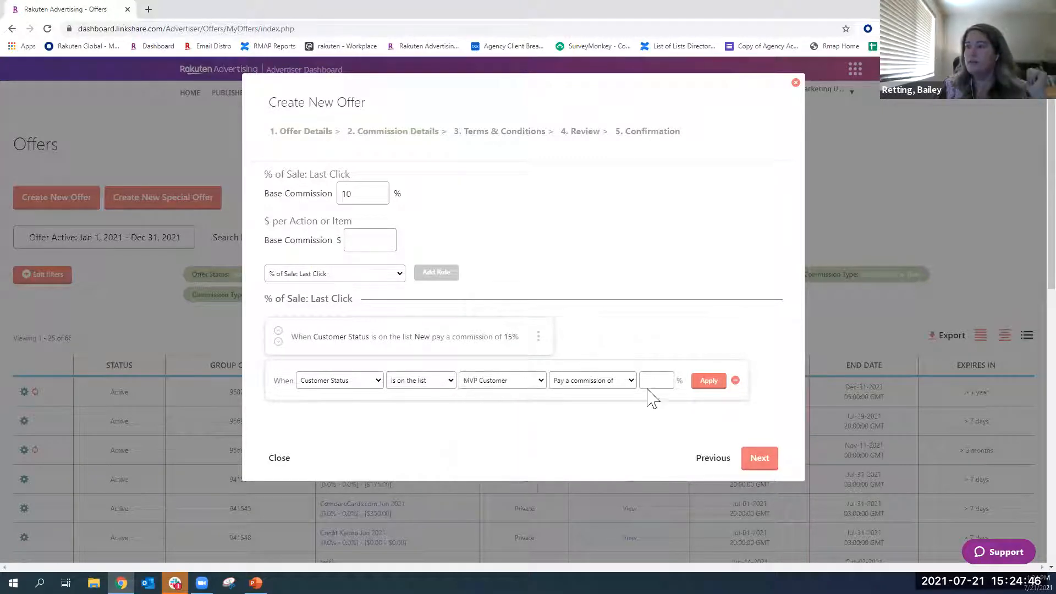
{"action": "left_click", "coordinate": [650, 383]}
{"action": "type", "text": "25"}
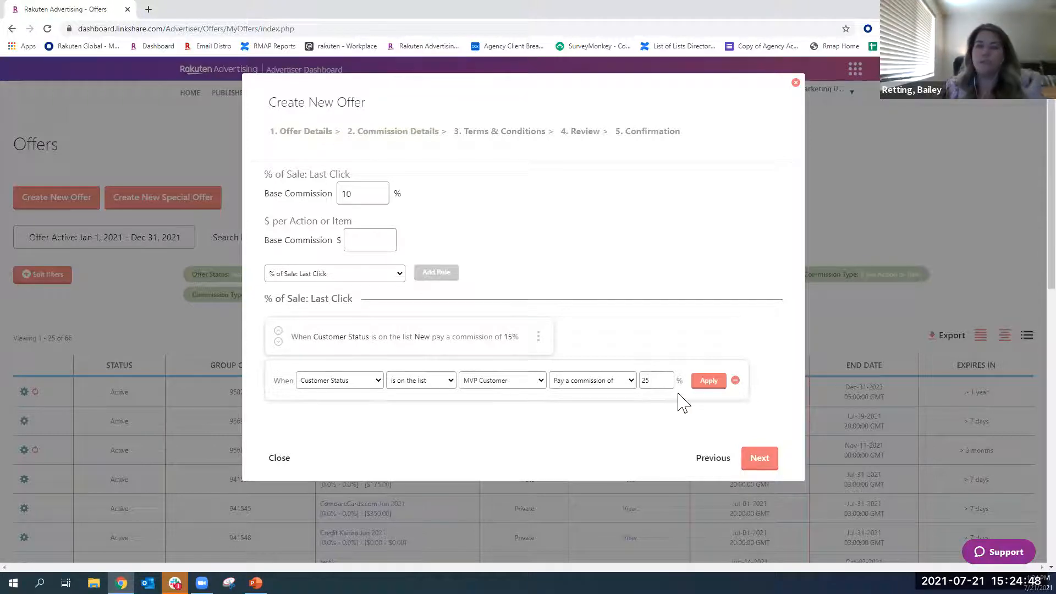
{"action": "left_click", "coordinate": [708, 381]}
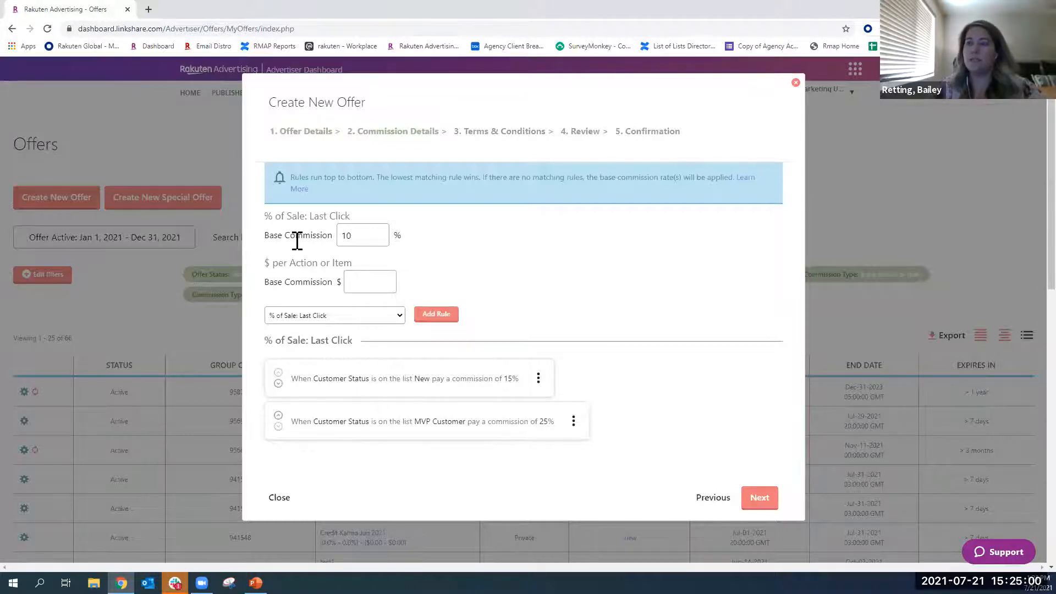
{"action": "left_click", "coordinate": [325, 319]}
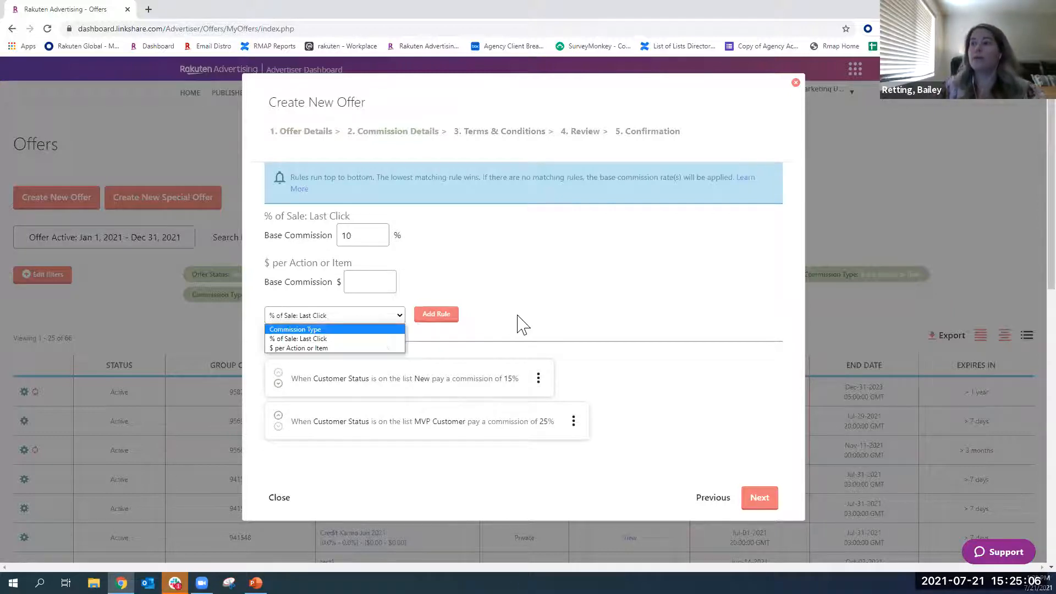
{"action": "left_click", "coordinate": [329, 339]}
{"action": "left_click", "coordinate": [443, 325]}
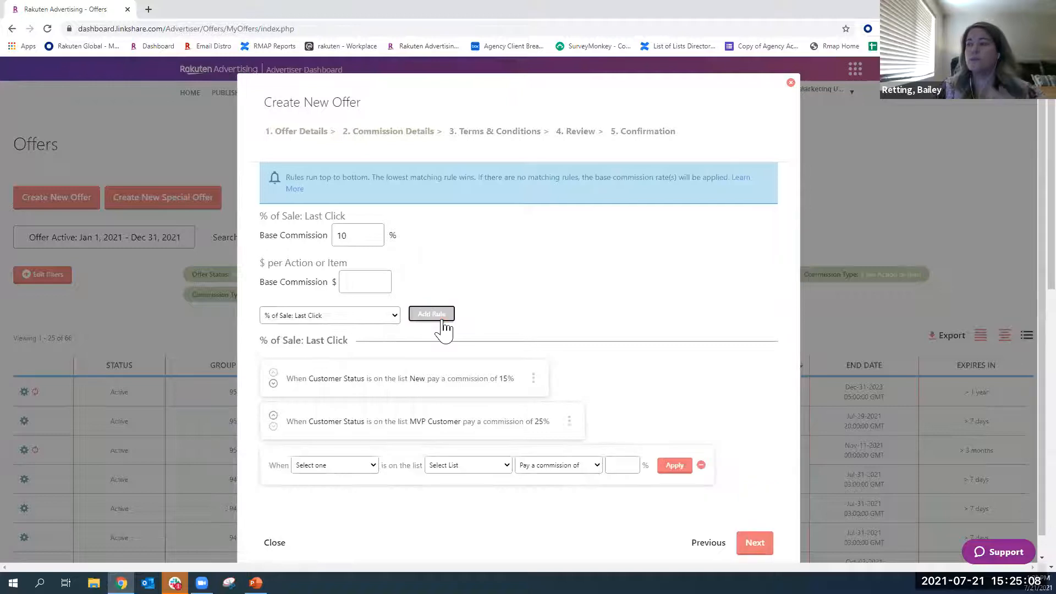
{"action": "left_click", "coordinate": [334, 466]}
{"action": "scroll", "coordinate": [334, 454], "scroll_direction": "down", "scroll_amount": 1}
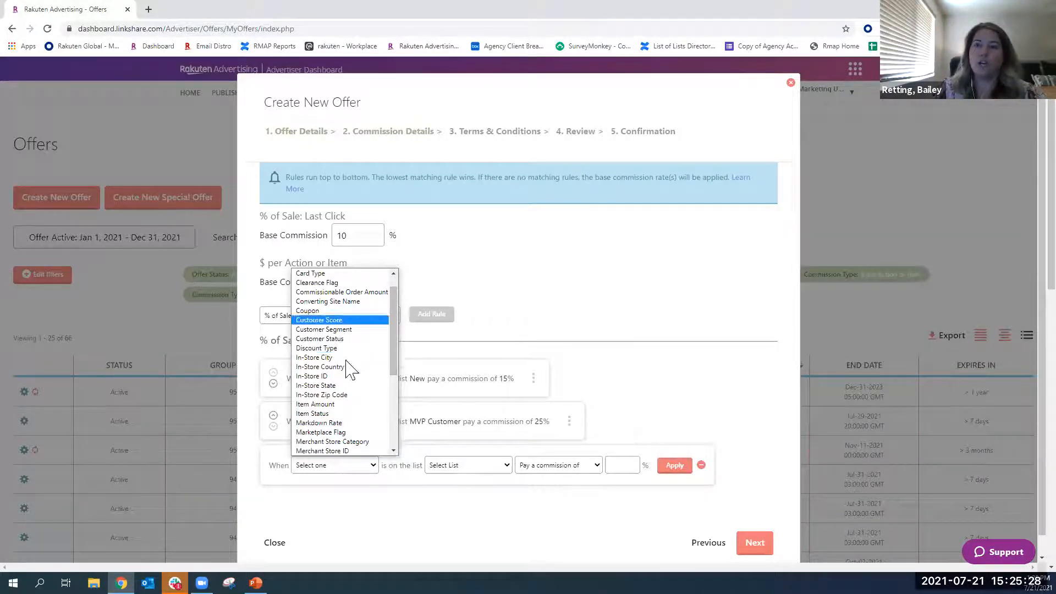
{"action": "left_click", "coordinate": [589, 330]}
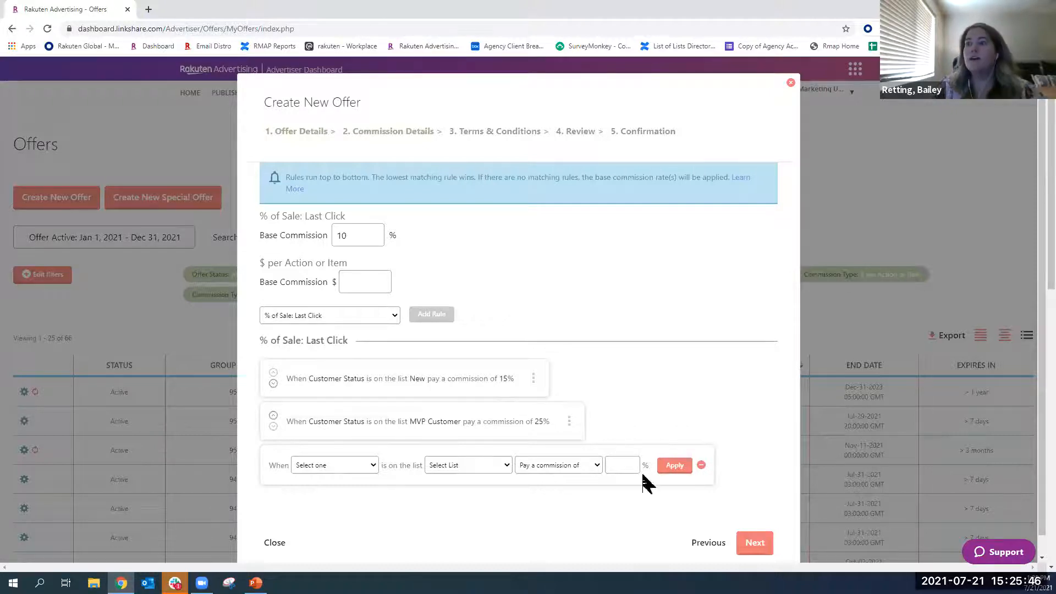
{"action": "left_click", "coordinate": [701, 465]}
{"action": "left_click", "coordinate": [575, 423]}
{"action": "left_click", "coordinate": [641, 361]}
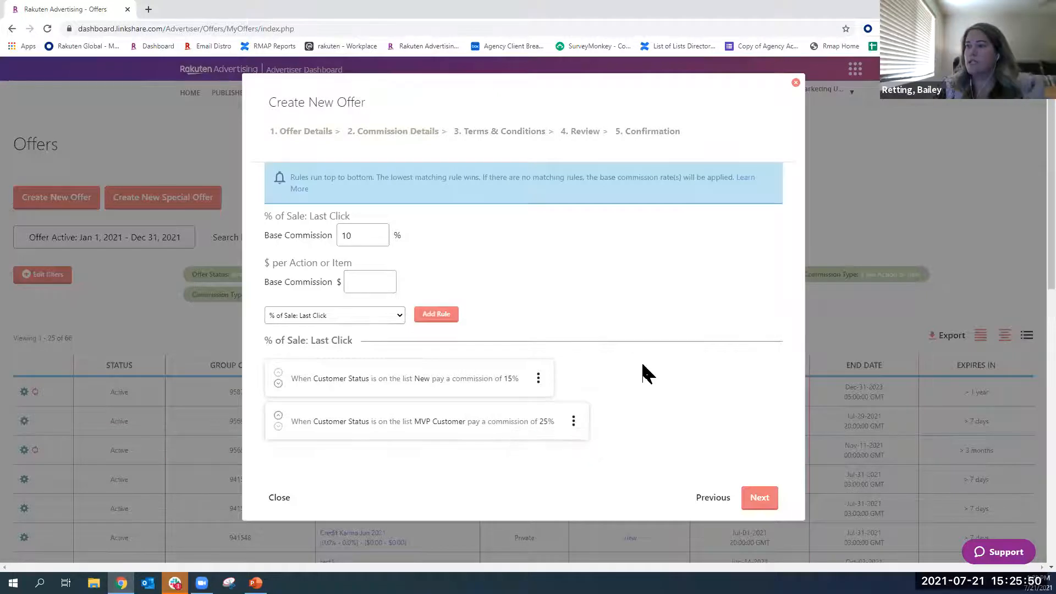
- Keep the default Terms & Conditions for the offer and continue to the review stage
{"action": "left_click", "coordinate": [760, 498]}
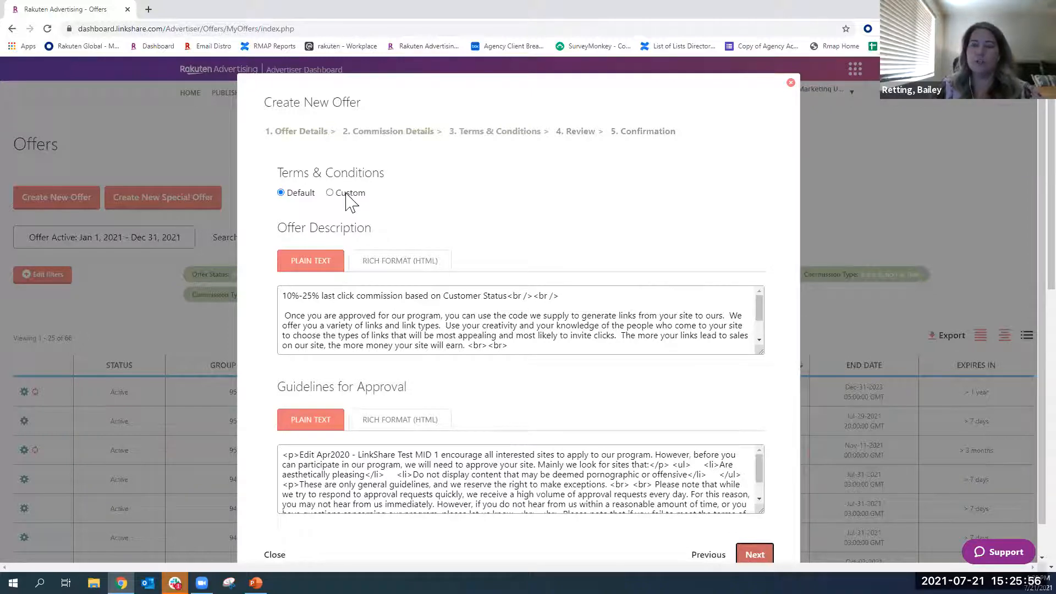
{"action": "scroll", "coordinate": [462, 226], "scroll_direction": "down", "scroll_amount": 1}
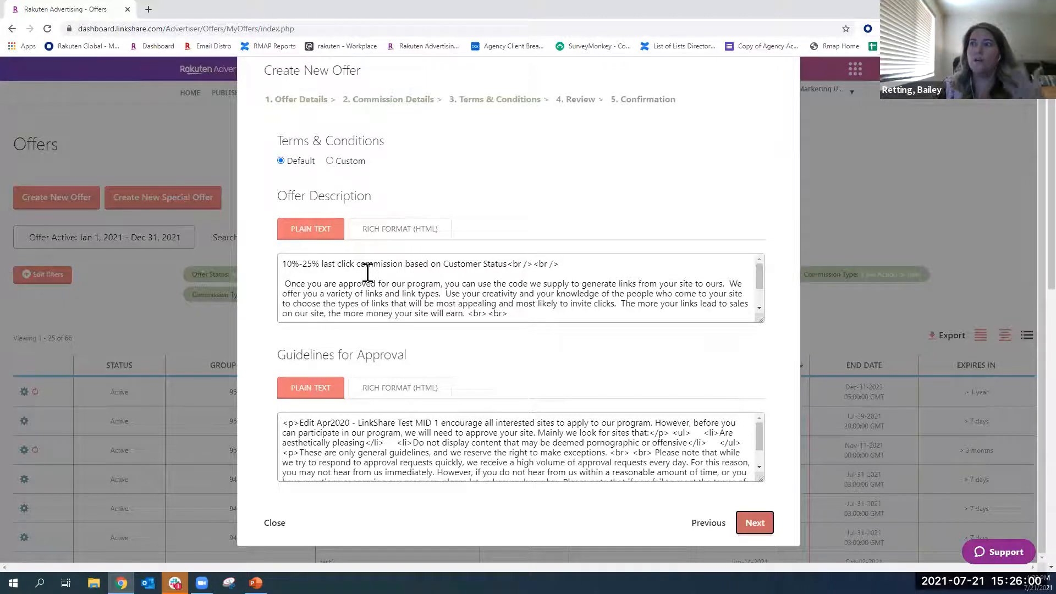
{"action": "scroll", "coordinate": [459, 438], "scroll_direction": "down", "scroll_amount": 2}
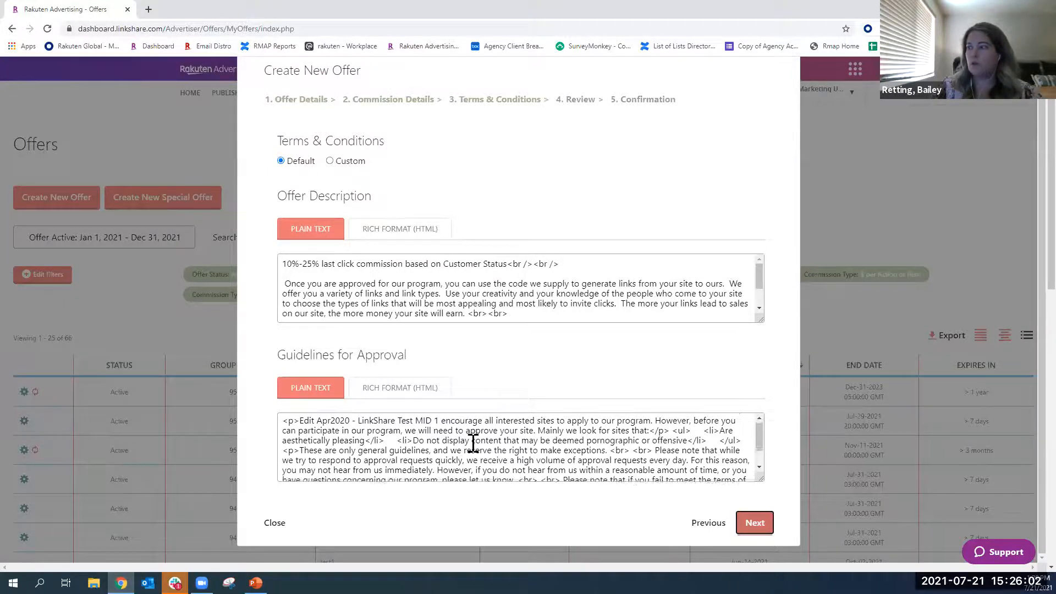
{"action": "left_click", "coordinate": [755, 523]}
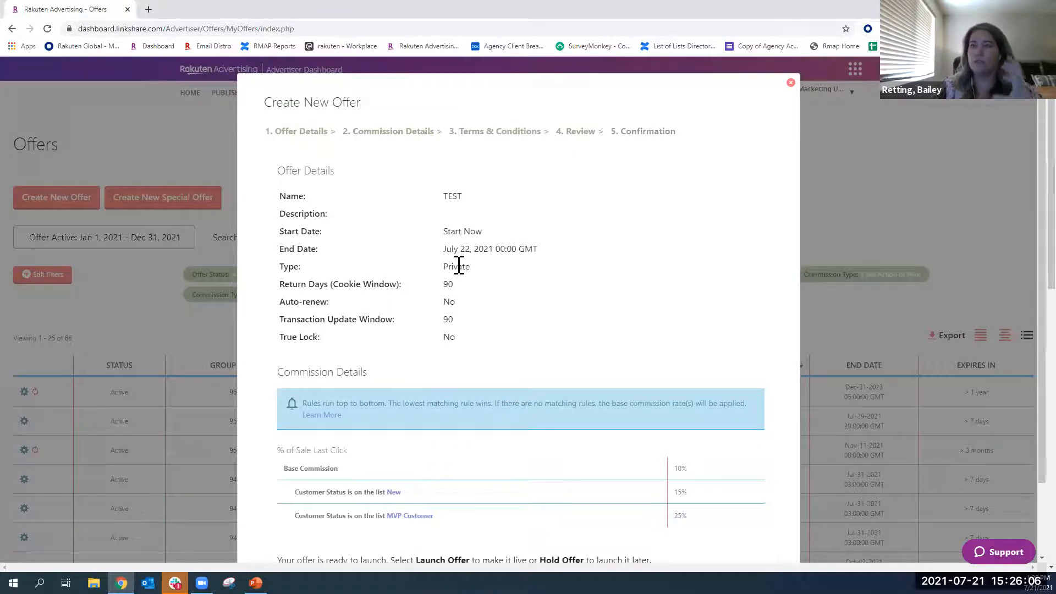
- Launch the reviewed TEST offer and close its confirmation without inviting publishers
{"action": "scroll", "coordinate": [483, 295], "scroll_direction": "down", "scroll_amount": 2}
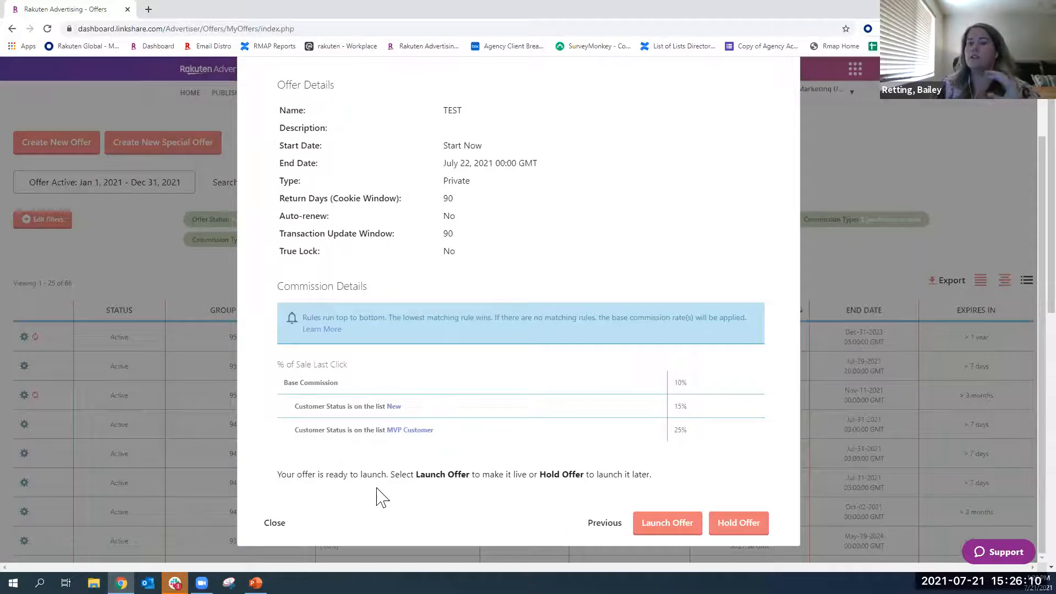
{"action": "left_click", "coordinate": [661, 534]}
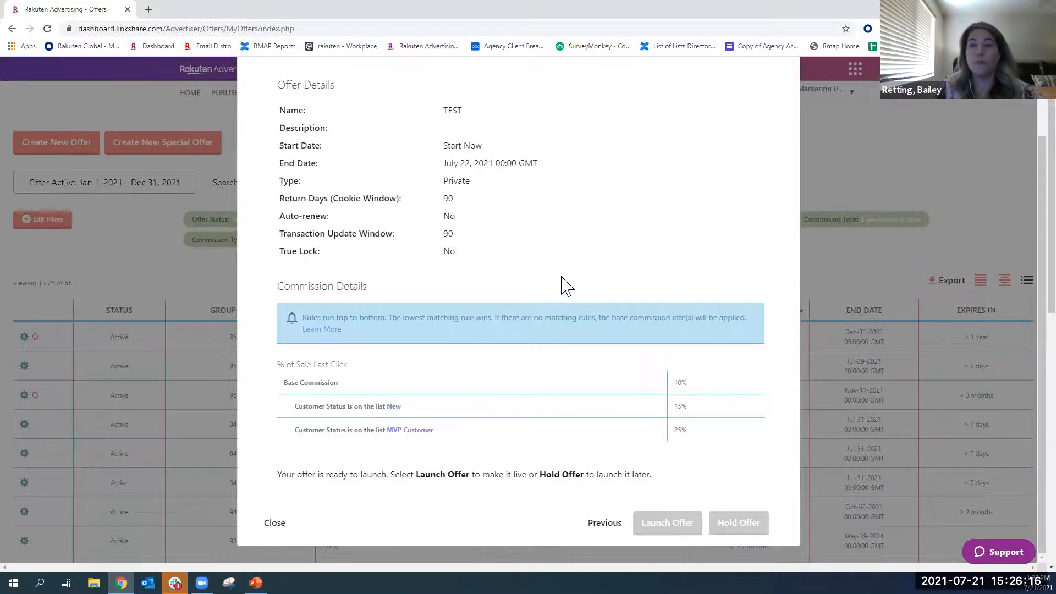
{"action": "scroll", "coordinate": [567, 287], "scroll_direction": "down", "scroll_amount": 3}
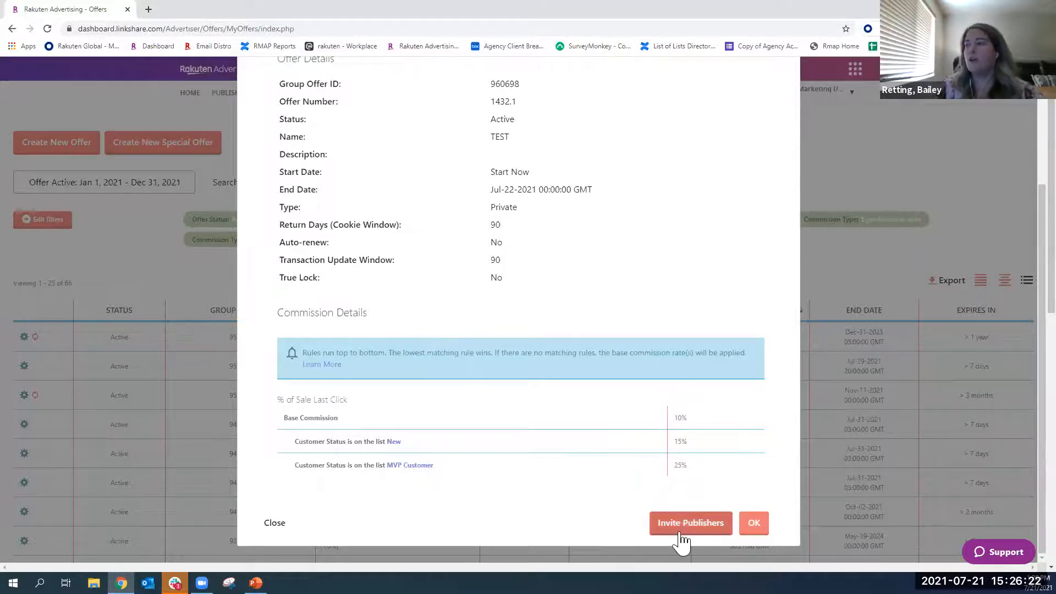
{"action": "left_click", "coordinate": [757, 525]}
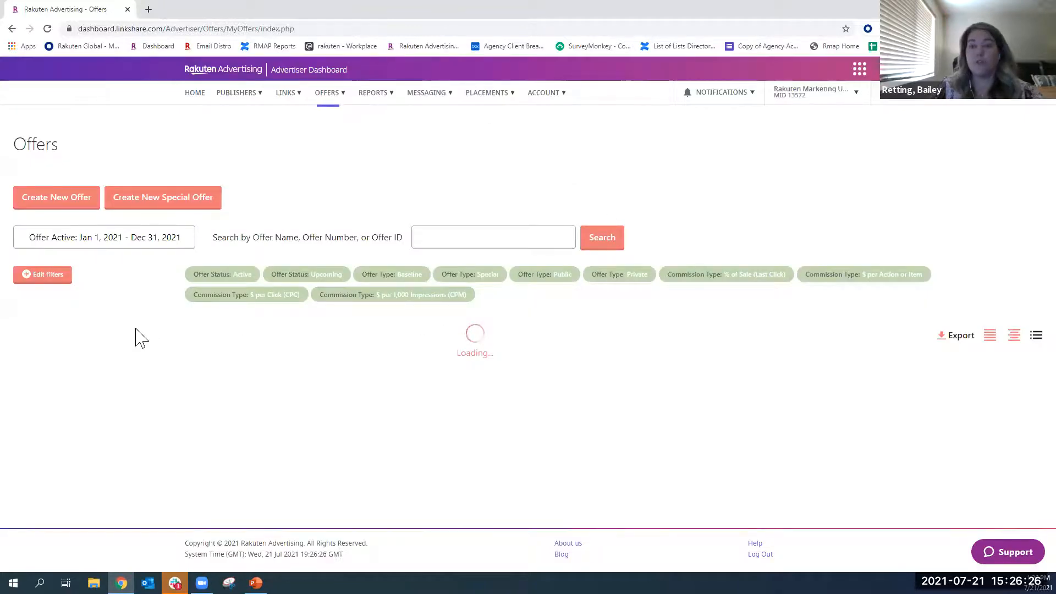
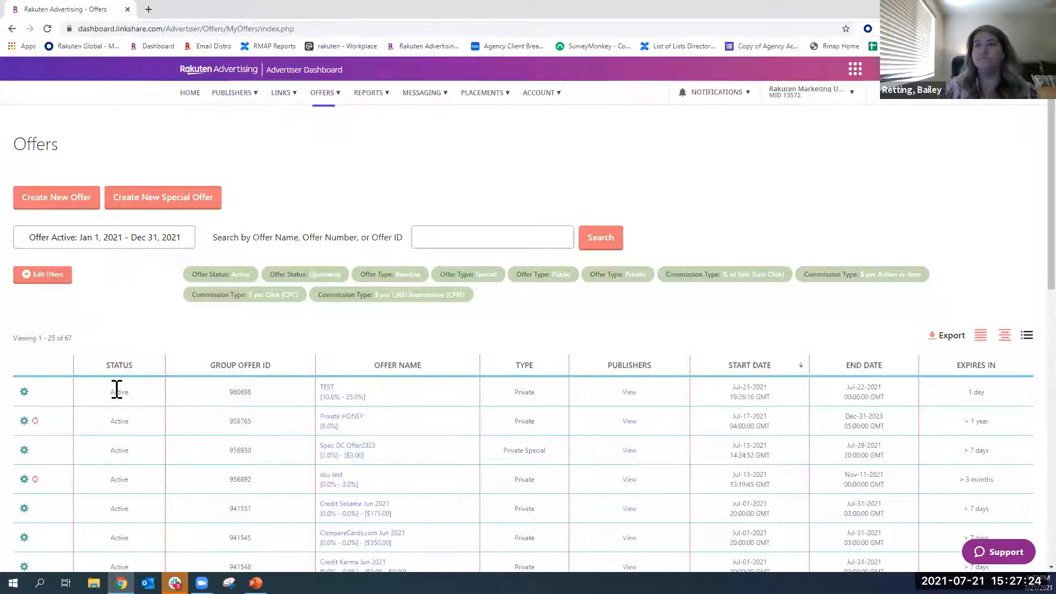
- Open the Commissioning Lists page and examine the fields available for filtering the lists, keeping Show All
{"action": "mouse_move", "coordinate": [324, 91]}
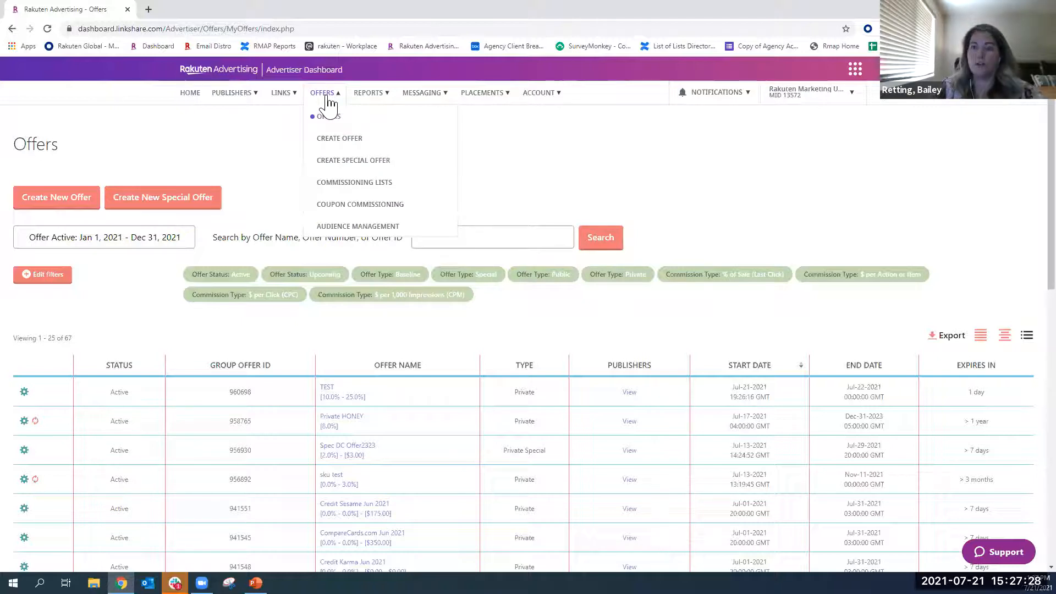
{"action": "left_click", "coordinate": [341, 190]}
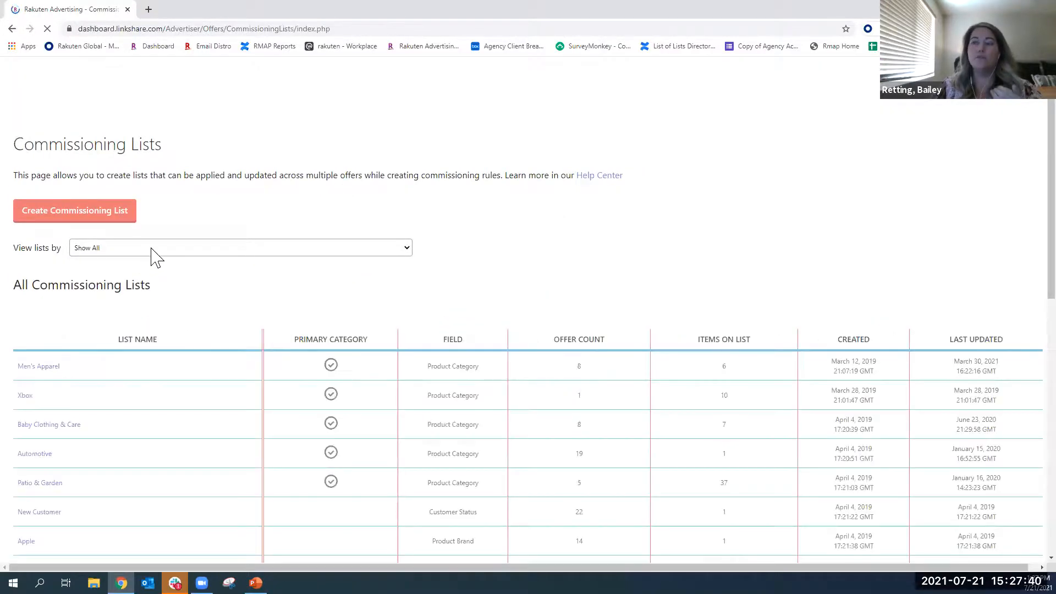
{"action": "left_click", "coordinate": [152, 249]}
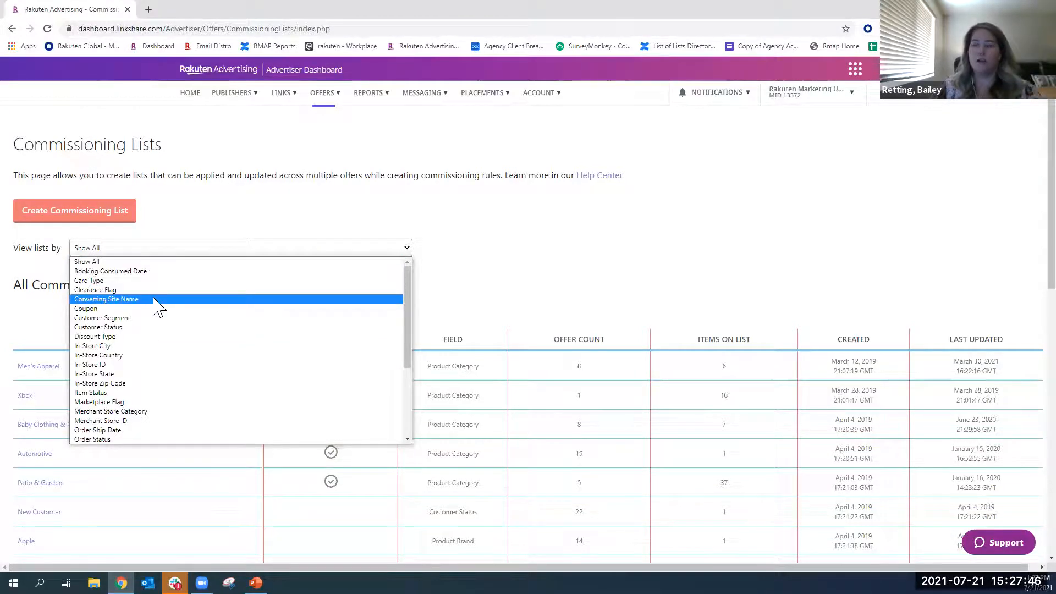
{"action": "scroll", "coordinate": [157, 308], "scroll_direction": "down", "scroll_amount": 5}
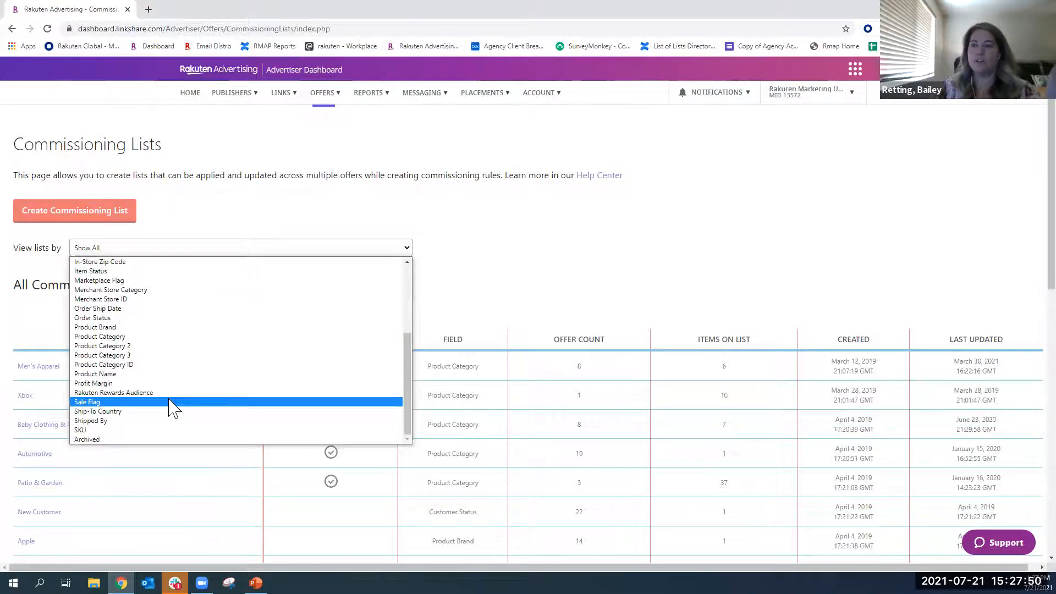
{"action": "scroll", "coordinate": [169, 406], "scroll_direction": "up", "scroll_amount": 5}
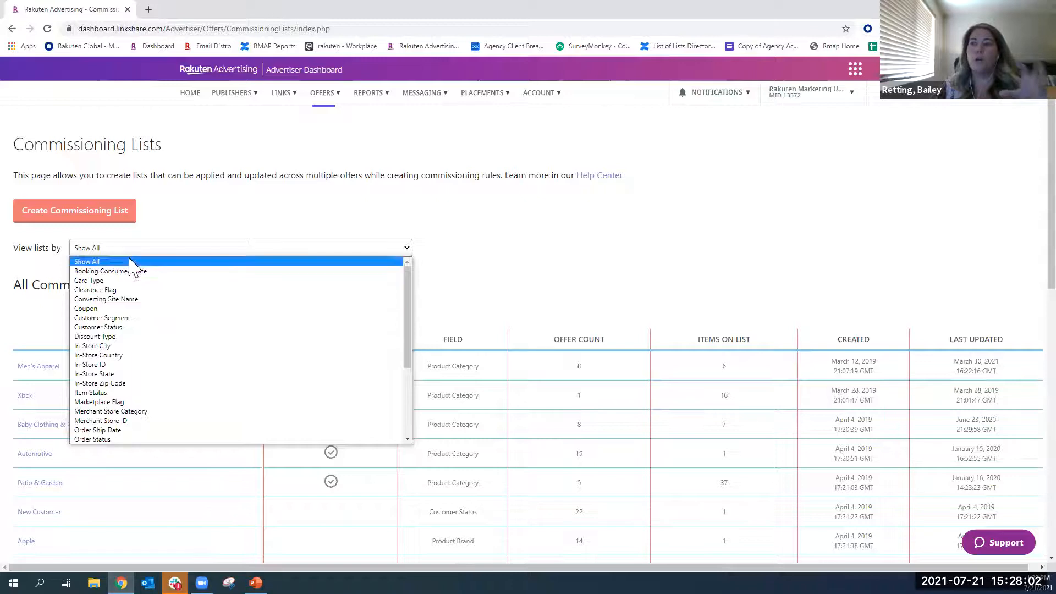
{"action": "left_click", "coordinate": [190, 207]}
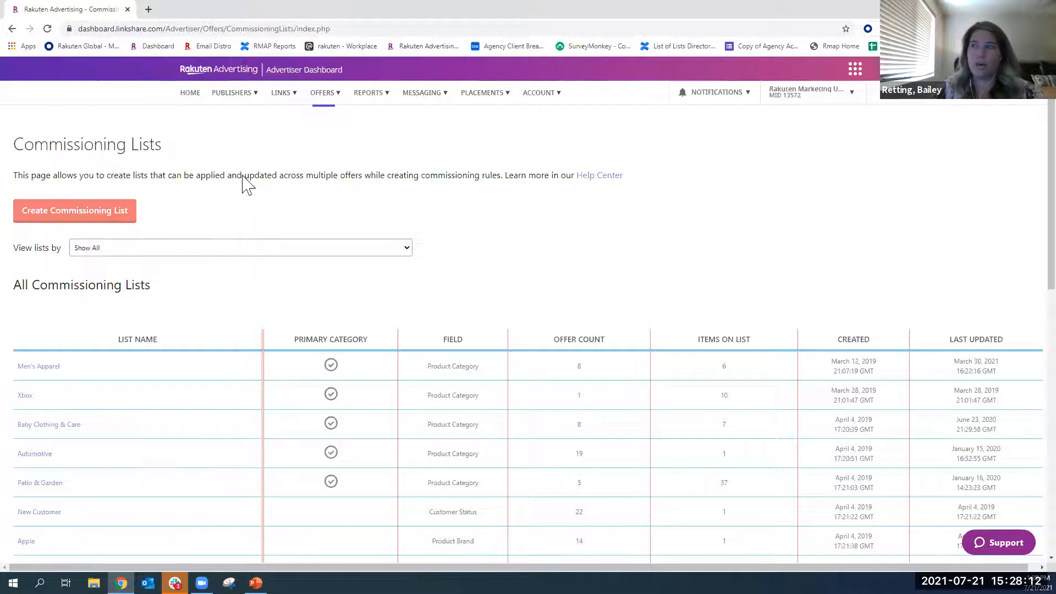
- Go to Coupon Commissioning, examine the form for adding a commissioning rule, and close it without adding one
{"action": "left_click", "coordinate": [325, 92]}
{"action": "left_click", "coordinate": [346, 208]}
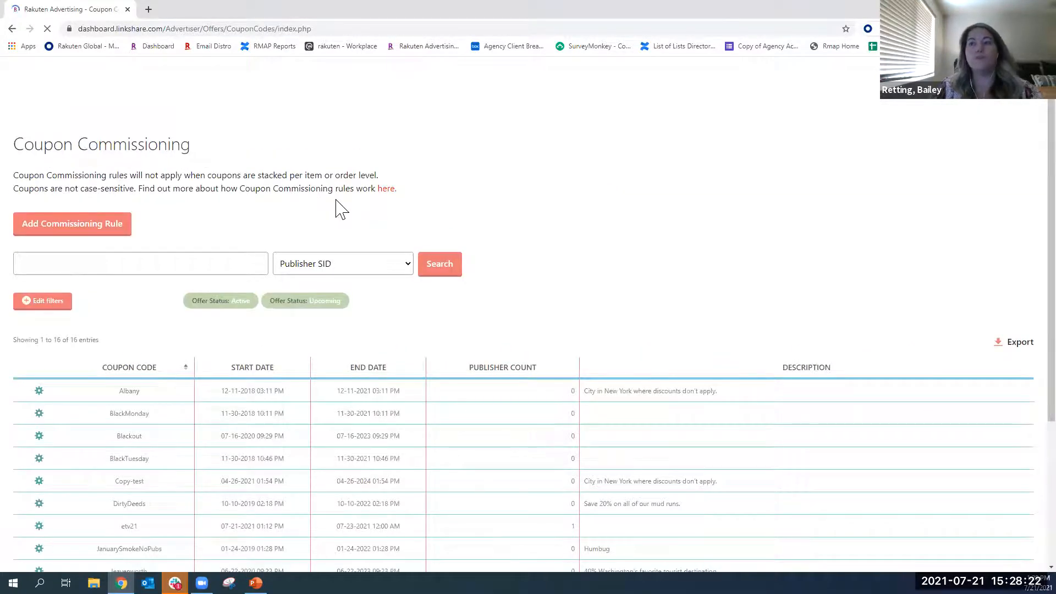
{"action": "left_click", "coordinate": [325, 93]}
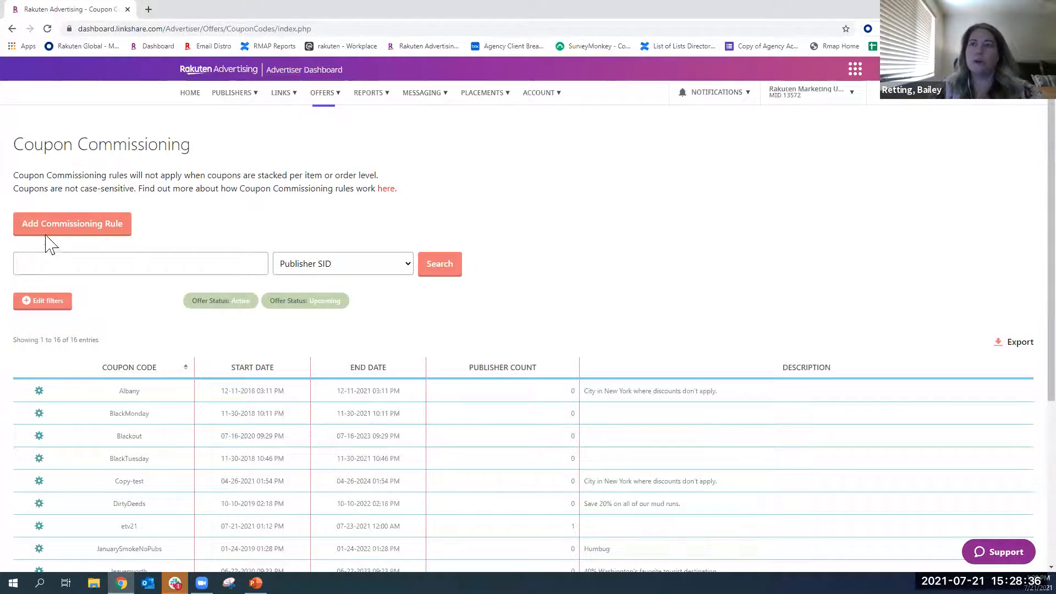
{"action": "left_click", "coordinate": [113, 224]}
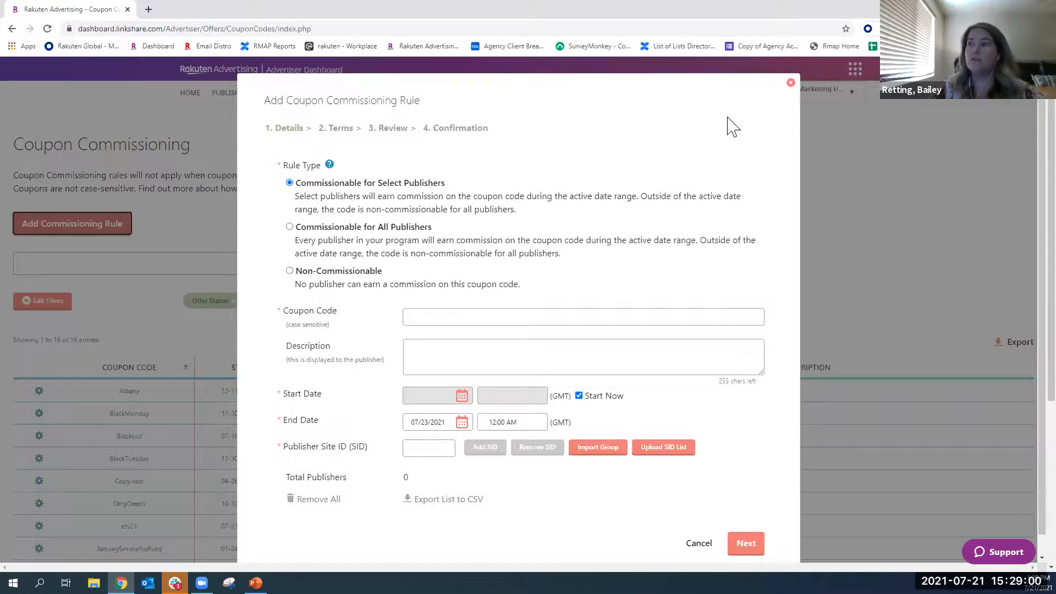
{"action": "left_click", "coordinate": [791, 82]}
- Open the Reporting interface
{"action": "left_click", "coordinate": [327, 94]}
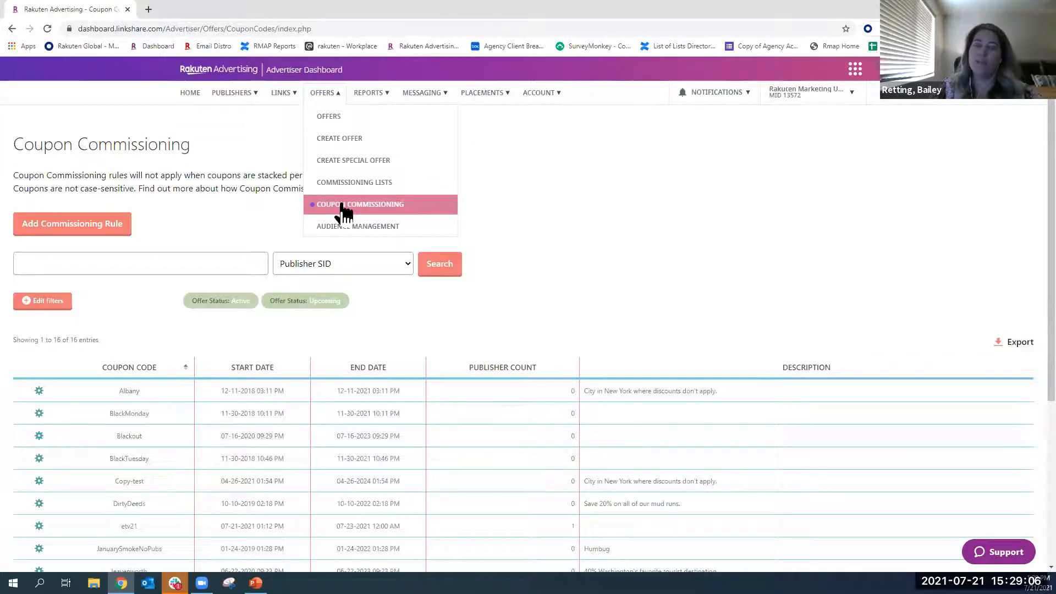
{"action": "left_click", "coordinate": [369, 92]}
{"action": "left_click", "coordinate": [376, 120]}
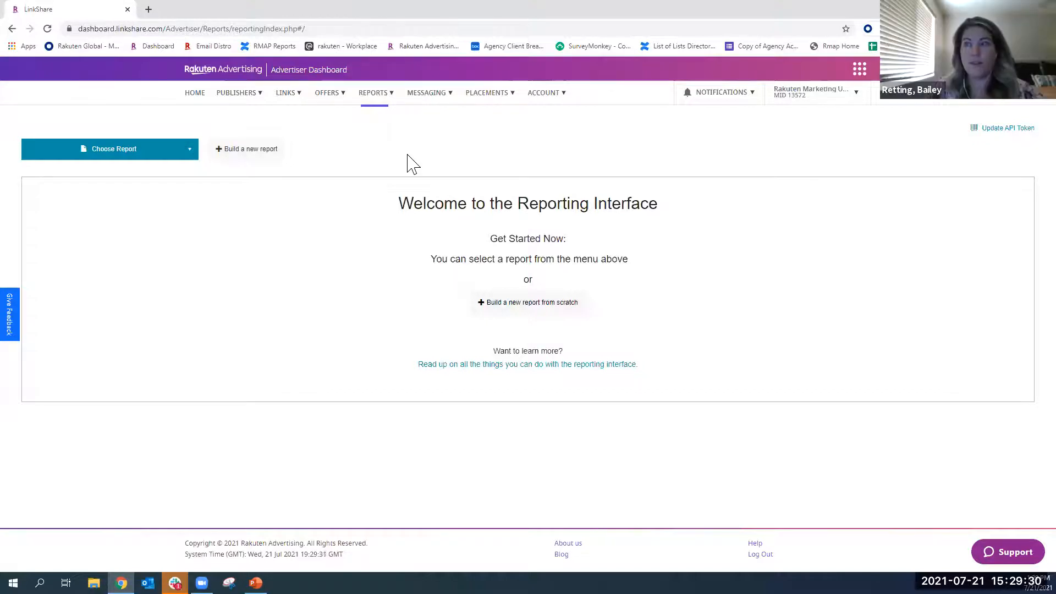
- Return to the Offers list and look through all of its pages for the Private Baseline offer
{"action": "left_click", "coordinate": [330, 94]}
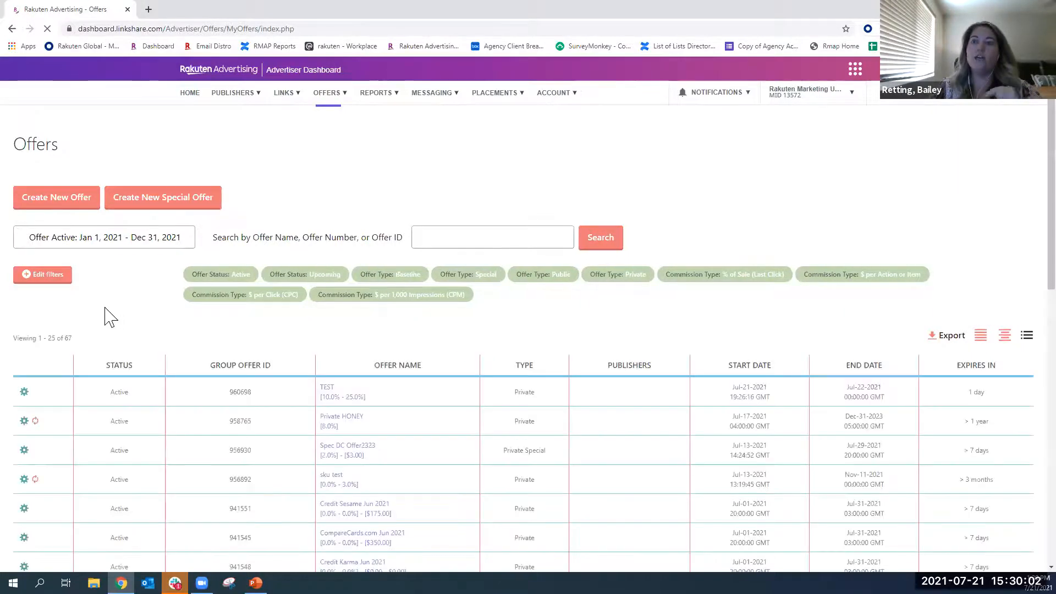
{"action": "scroll", "coordinate": [114, 325], "scroll_direction": "down", "scroll_amount": 11}
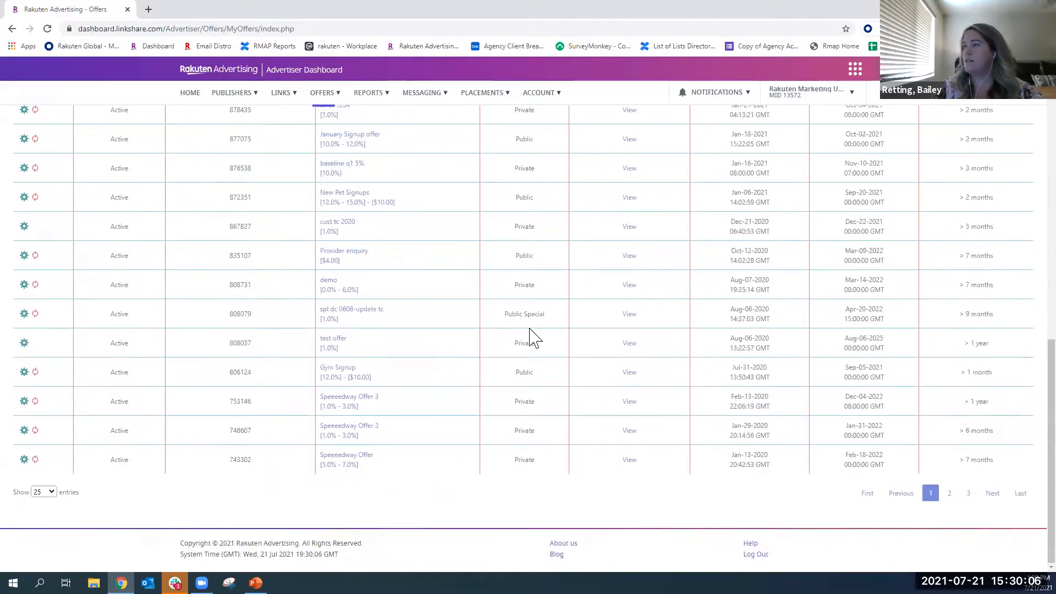
{"action": "left_click", "coordinate": [24, 316]}
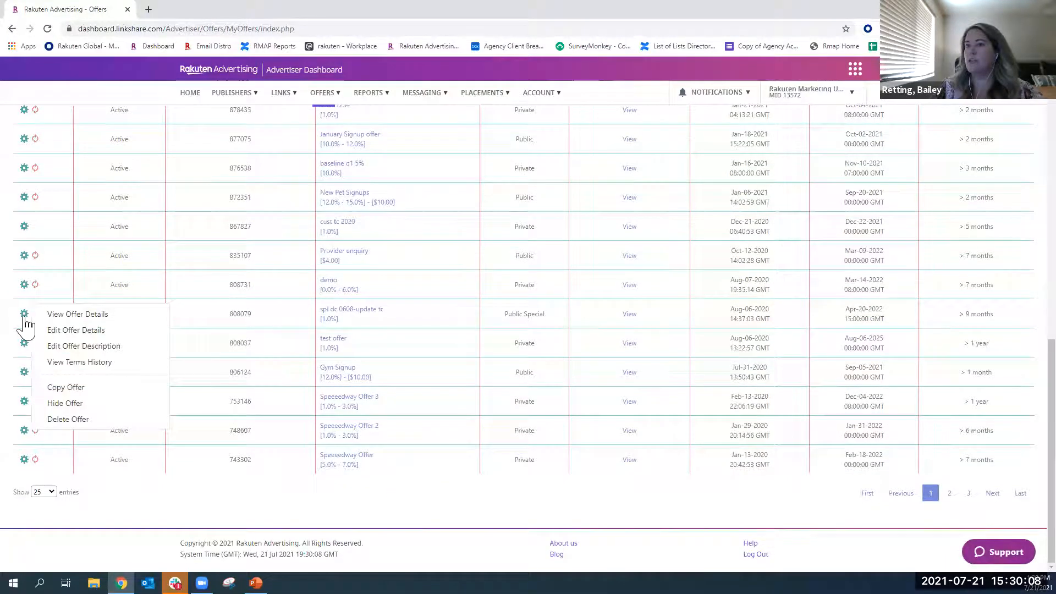
{"action": "left_click", "coordinate": [949, 493]}
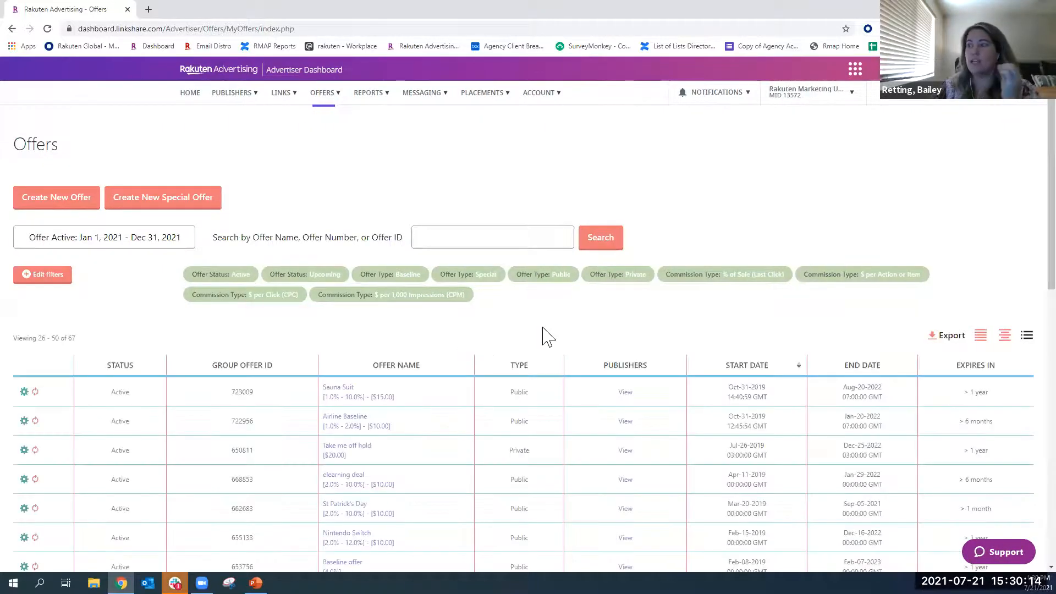
{"action": "scroll", "coordinate": [547, 335], "scroll_direction": "down", "scroll_amount": 5}
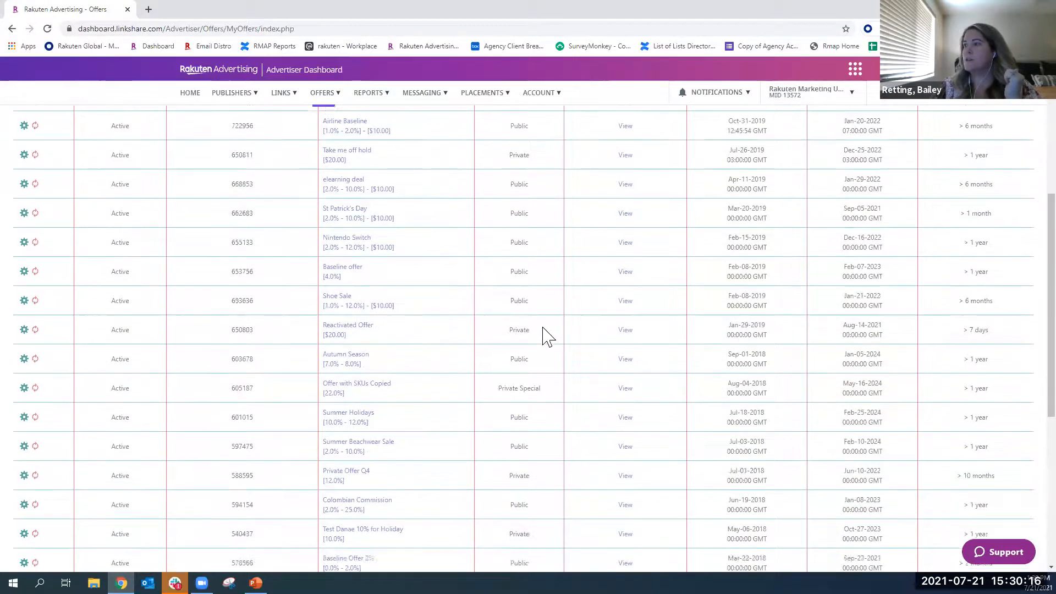
{"action": "scroll", "coordinate": [589, 514], "scroll_direction": "down", "scroll_amount": 5}
{"action": "left_click", "coordinate": [968, 493]}
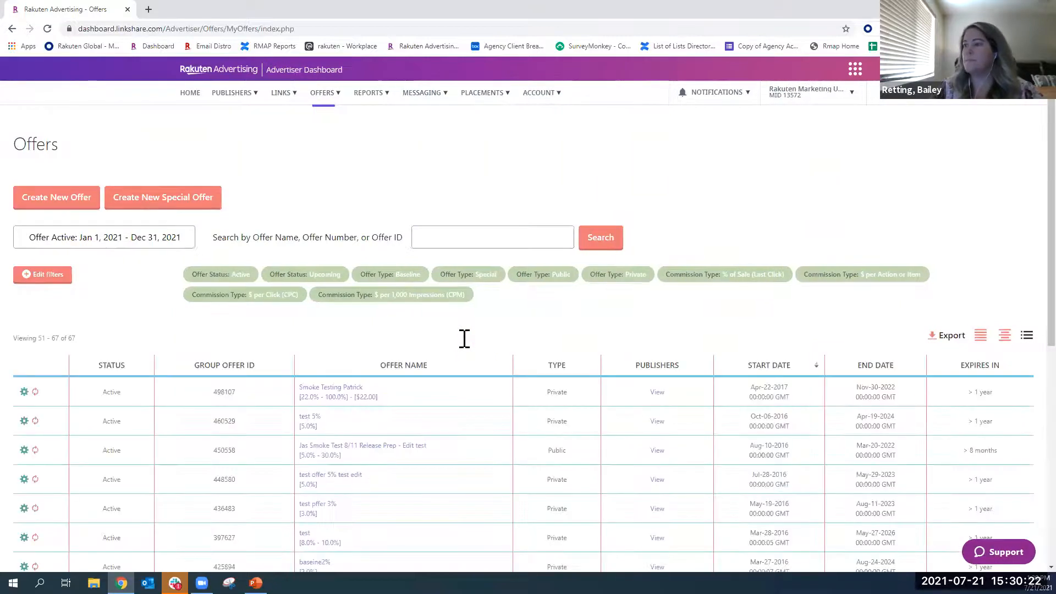
{"action": "scroll", "coordinate": [465, 340], "scroll_direction": "down", "scroll_amount": 6}
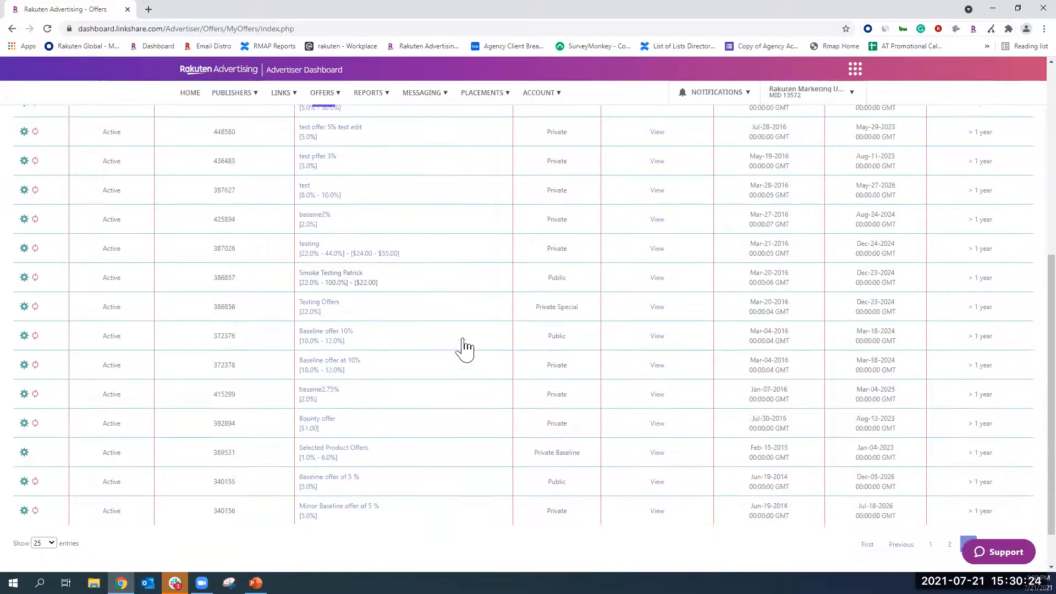
{"action": "scroll", "coordinate": [465, 347], "scroll_direction": "down", "scroll_amount": 1}
- Try changing the Selected Product Offers baseline offer's type to Public, and cancel the edit without saving
{"action": "left_click", "coordinate": [24, 404]}
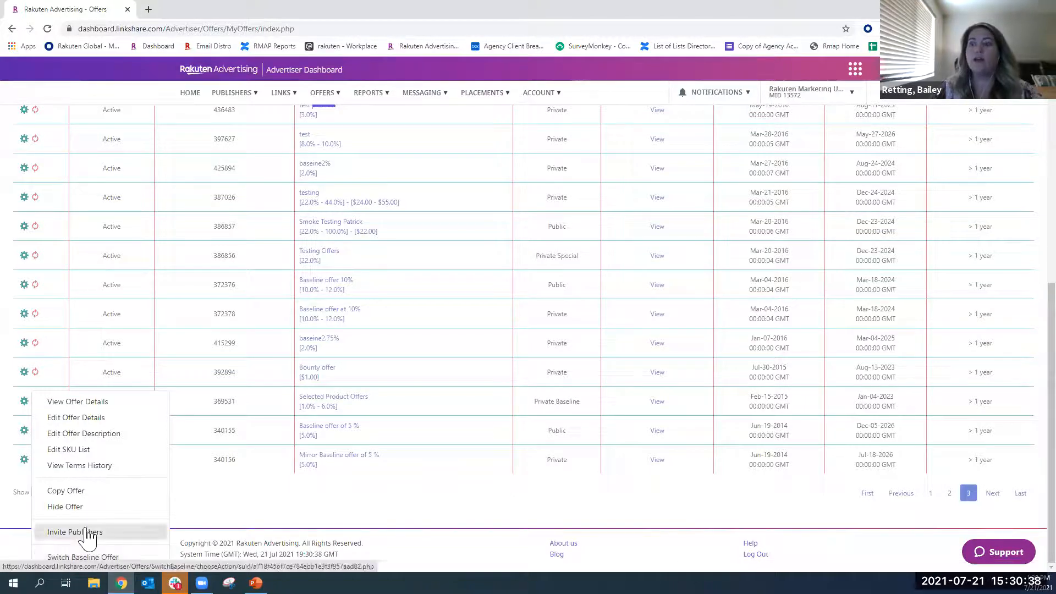
{"action": "left_click", "coordinate": [99, 421]}
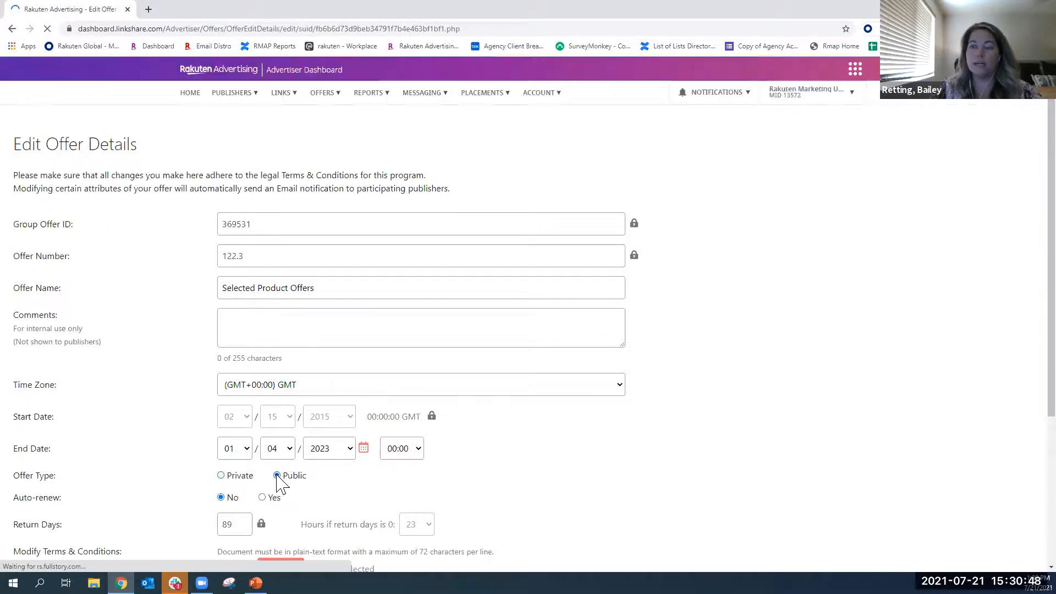
{"action": "left_click", "coordinate": [277, 476]}
{"action": "scroll", "coordinate": [298, 482], "scroll_direction": "down", "scroll_amount": 2}
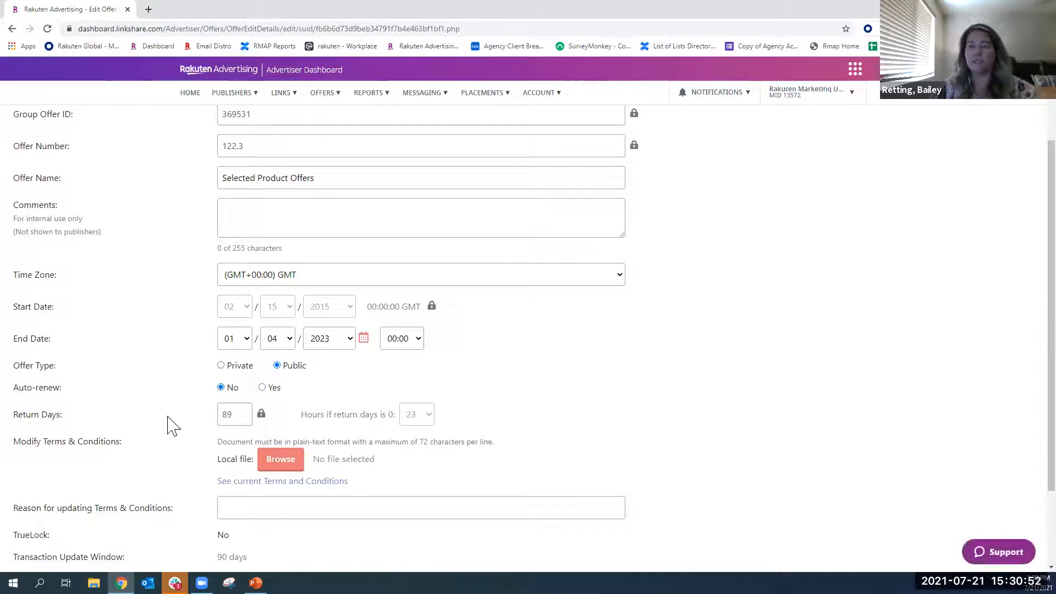
{"action": "scroll", "coordinate": [168, 424], "scroll_direction": "down", "scroll_amount": 1}
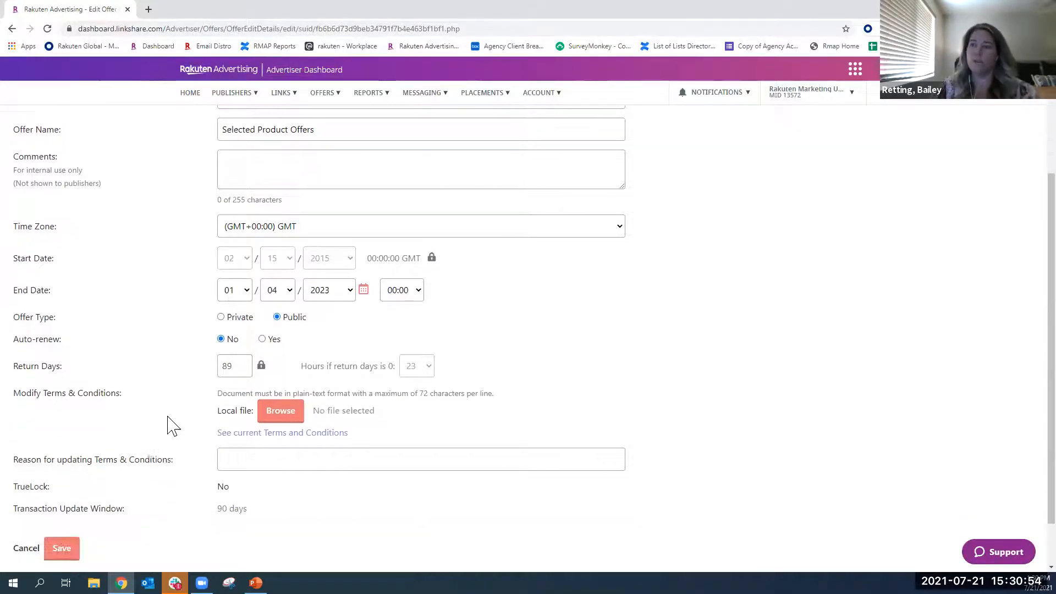
{"action": "left_click", "coordinate": [26, 542]}
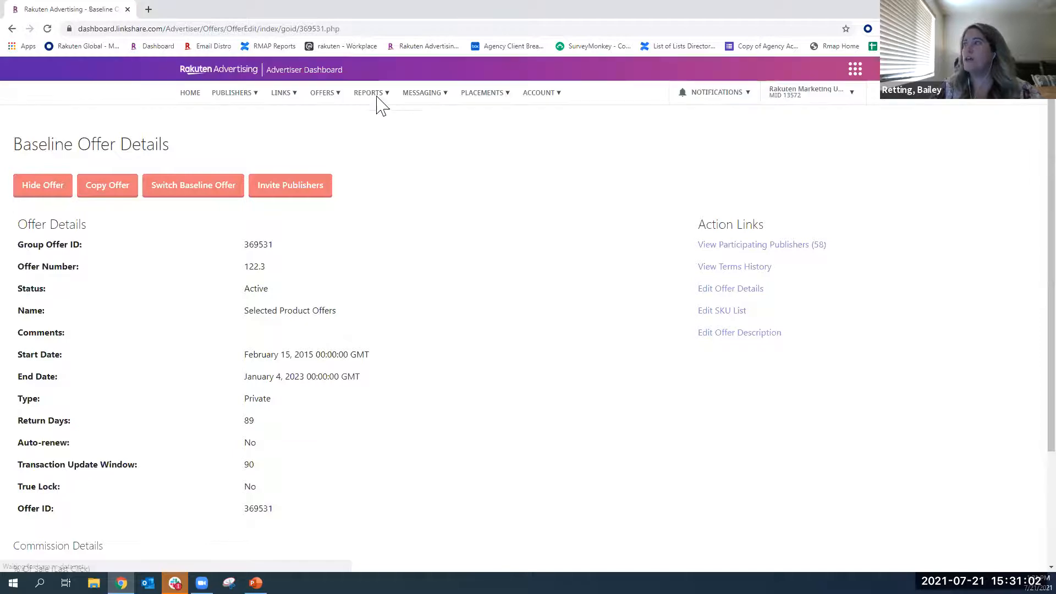
- Browse the standard reports in the Reporting interface and open the Individual Item Report
{"action": "left_click", "coordinate": [368, 94]}
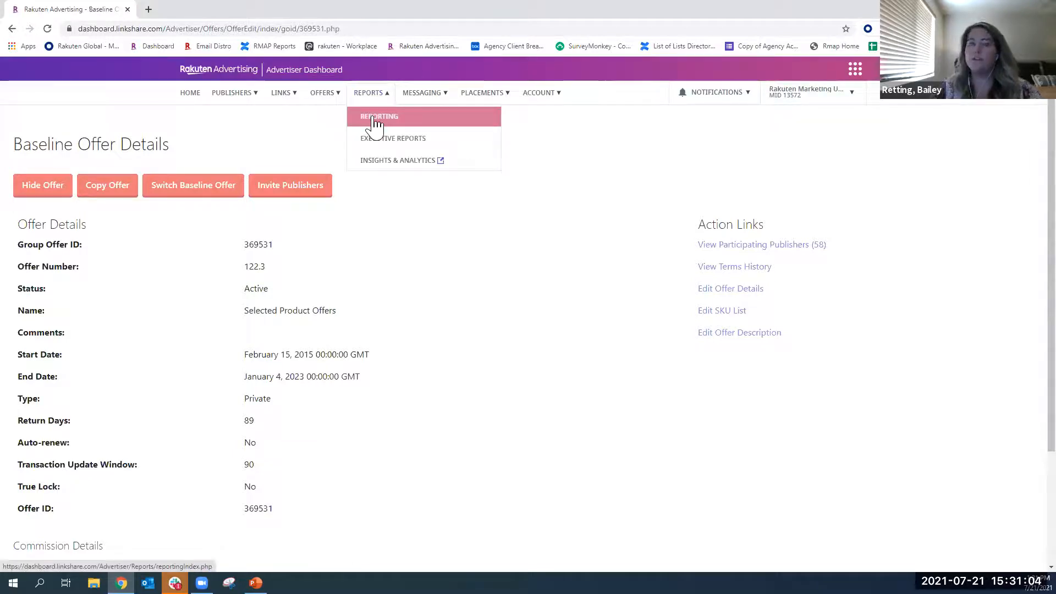
{"action": "left_click", "coordinate": [374, 117]}
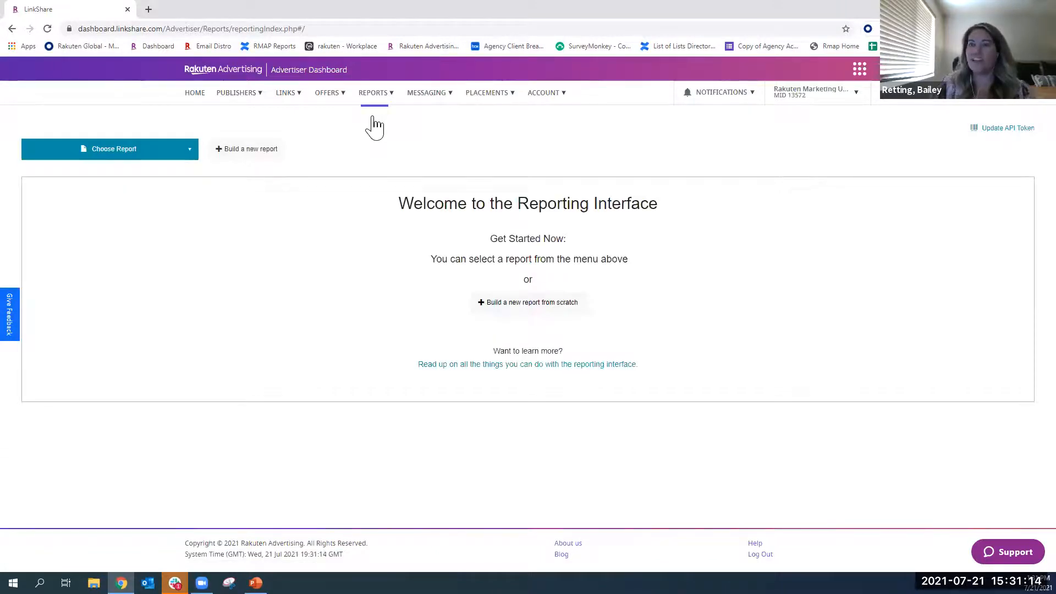
{"action": "left_click", "coordinate": [134, 156]}
{"action": "scroll", "coordinate": [105, 242], "scroll_direction": "down", "scroll_amount": 1}
{"action": "scroll", "coordinate": [104, 242], "scroll_direction": "down", "scroll_amount": 2}
{"action": "scroll", "coordinate": [90, 264], "scroll_direction": "up", "scroll_amount": 4}
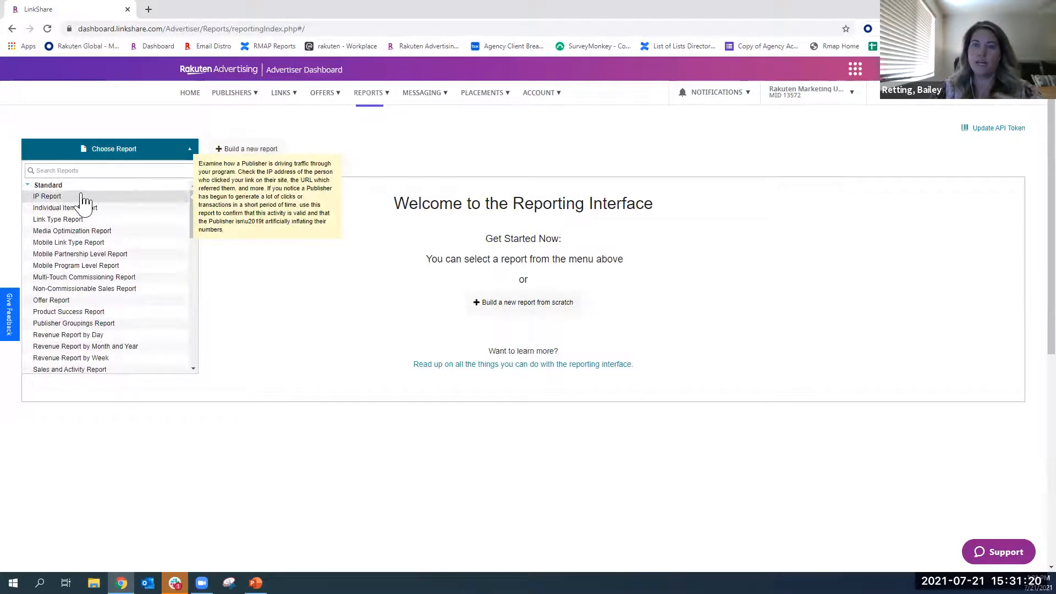
{"action": "scroll", "coordinate": [88, 209], "scroll_direction": "down", "scroll_amount": 3}
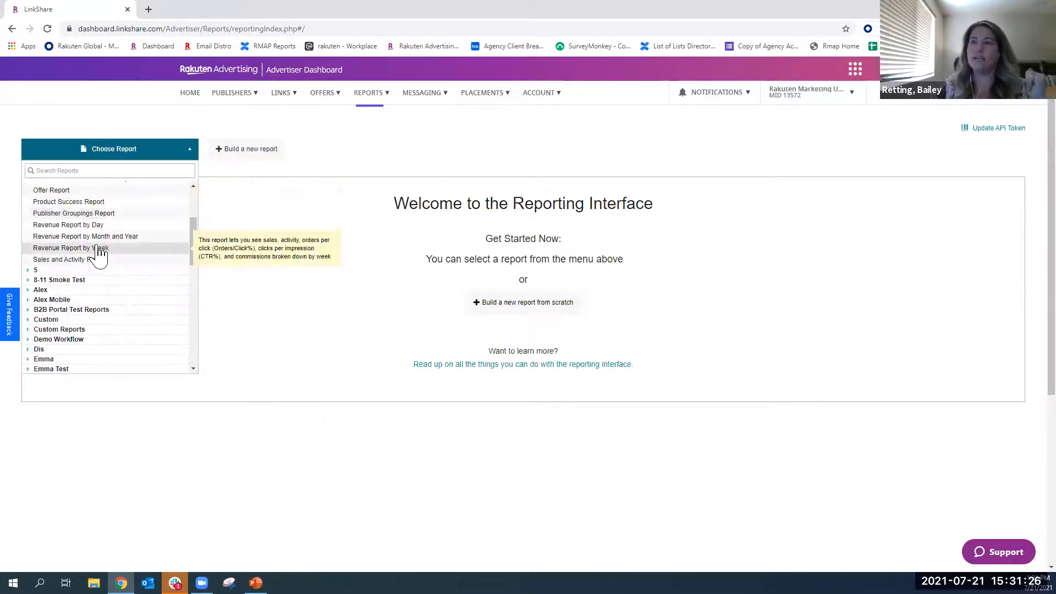
{"action": "scroll", "coordinate": [88, 268], "scroll_direction": "up", "scroll_amount": 3}
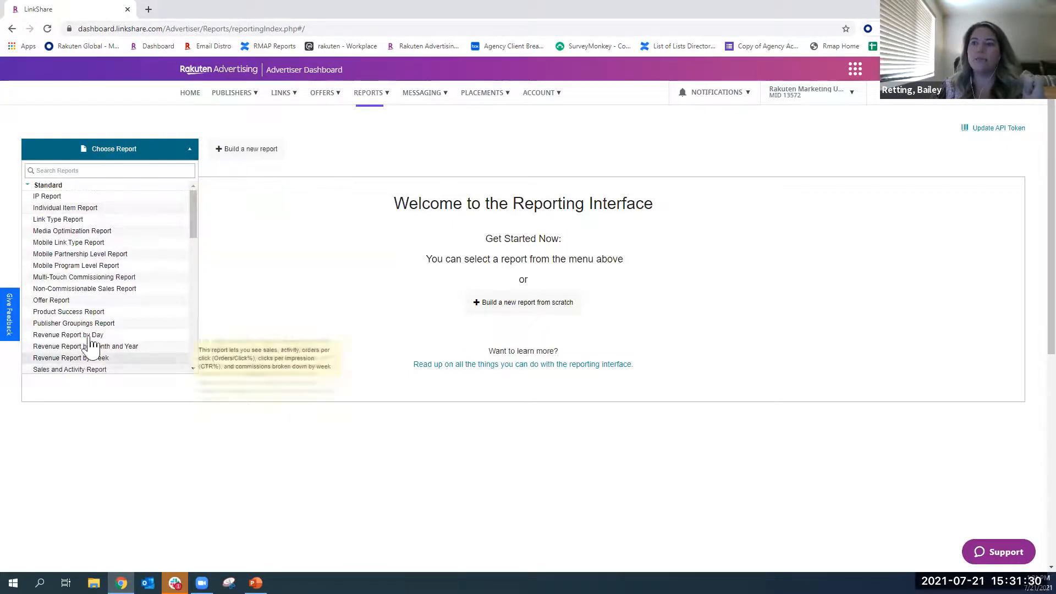
{"action": "left_click", "coordinate": [94, 208]}
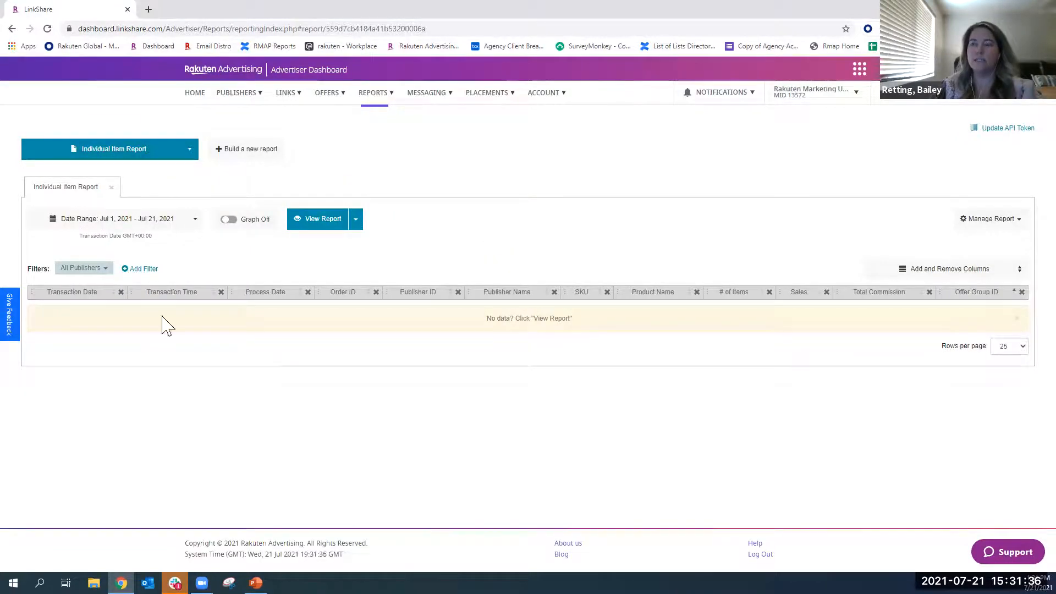
- Set the report's date range to Last Month, compared with Previous Year and showing % change columns
{"action": "left_click", "coordinate": [146, 219]}
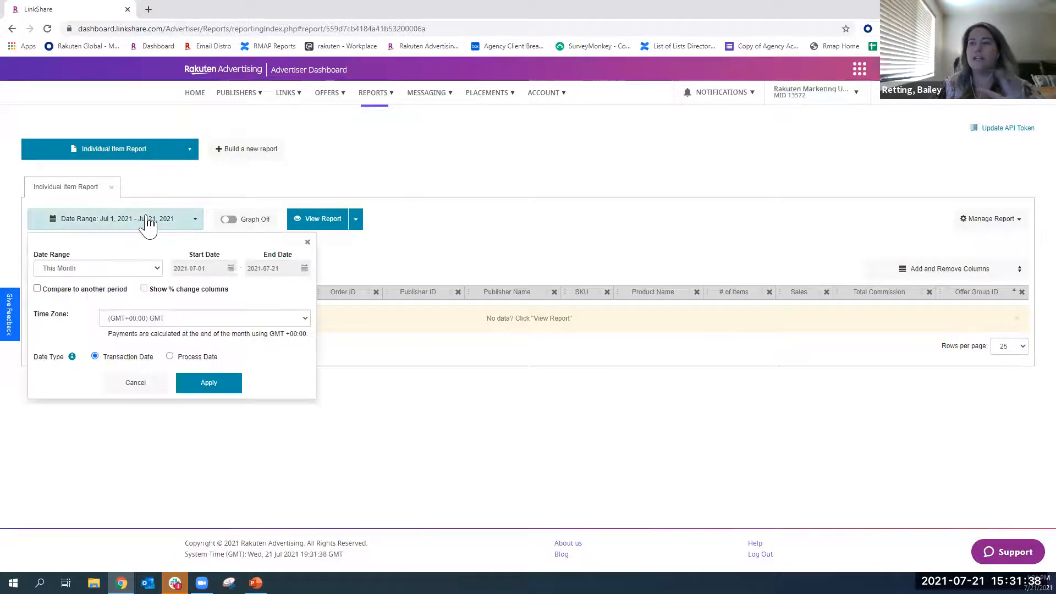
{"action": "left_click", "coordinate": [149, 269]}
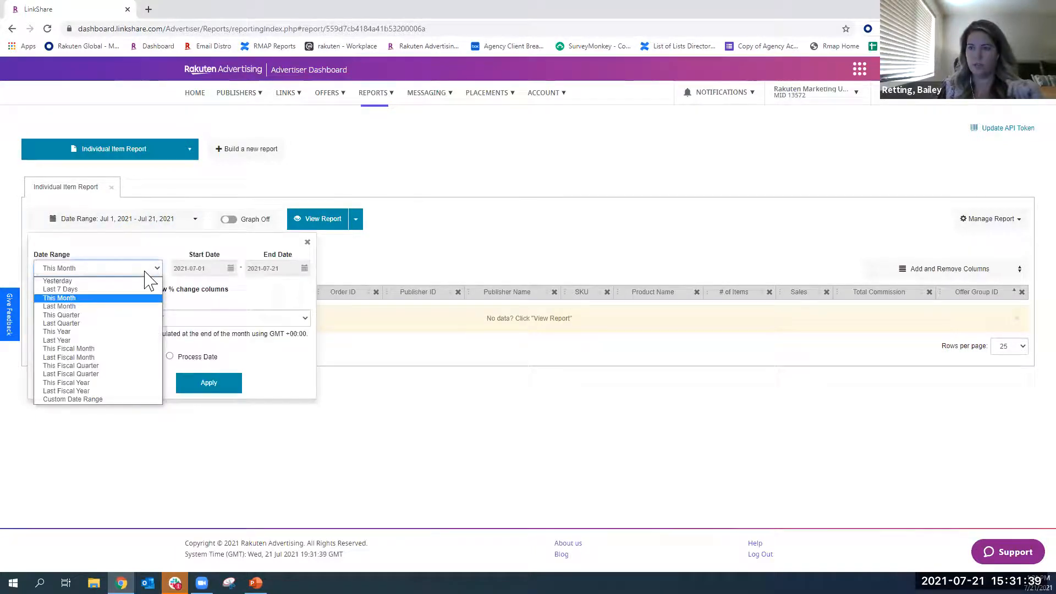
{"action": "left_click", "coordinate": [91, 305]}
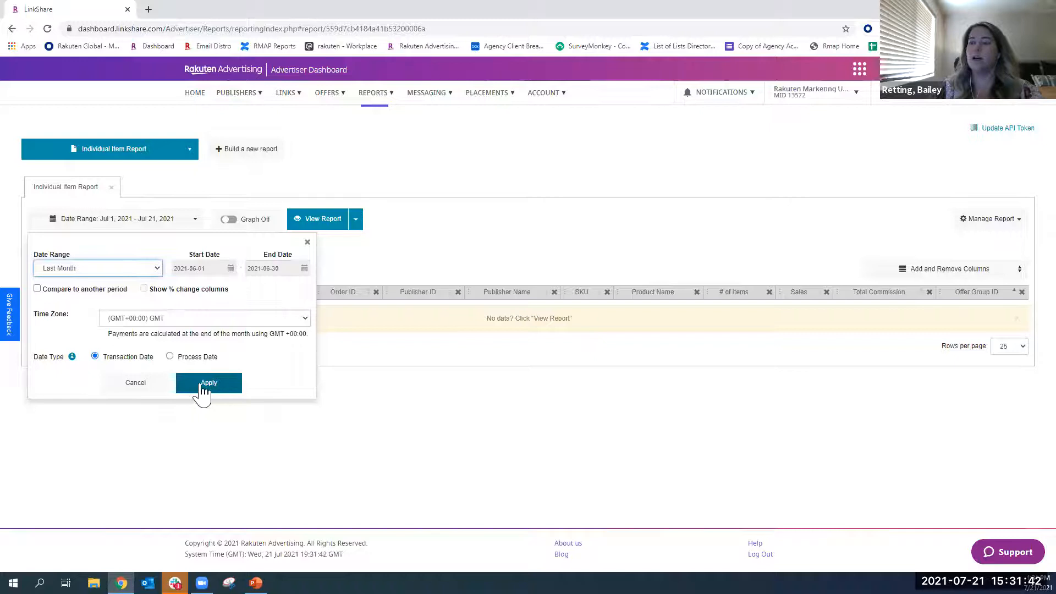
{"action": "left_click", "coordinate": [54, 298]}
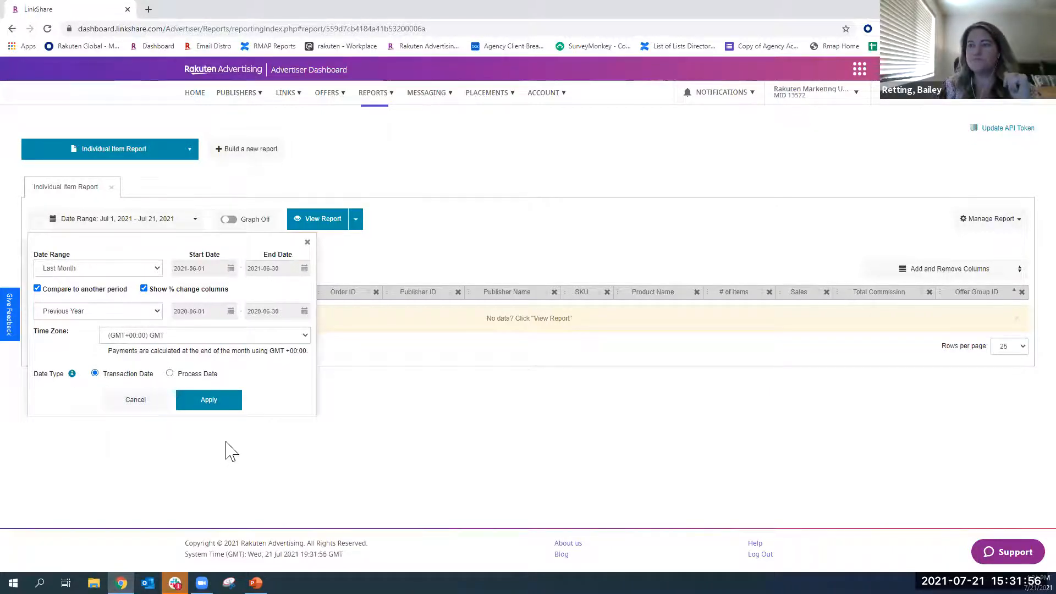
{"action": "left_click", "coordinate": [209, 400]}
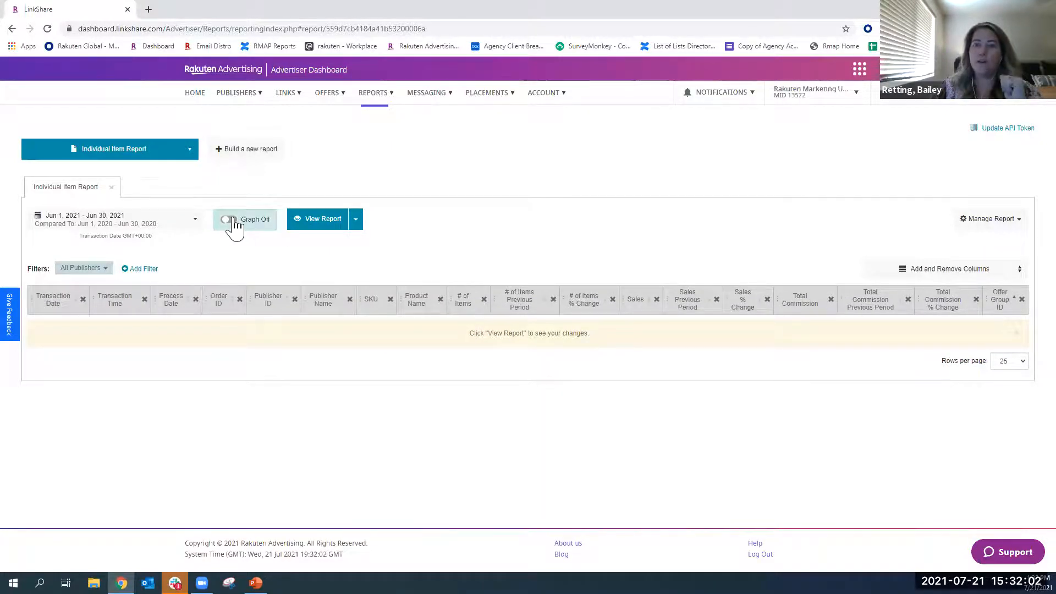
- Run the Individual Item Report, and run it again with the Customer Status column added
{"action": "left_click", "coordinate": [358, 224]}
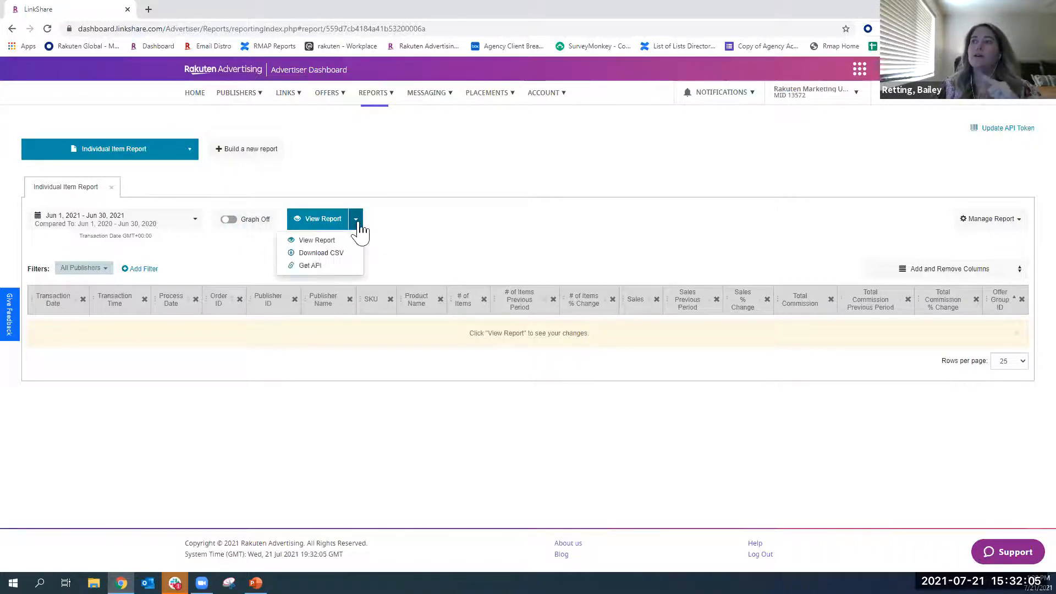
{"action": "left_click", "coordinate": [324, 225]}
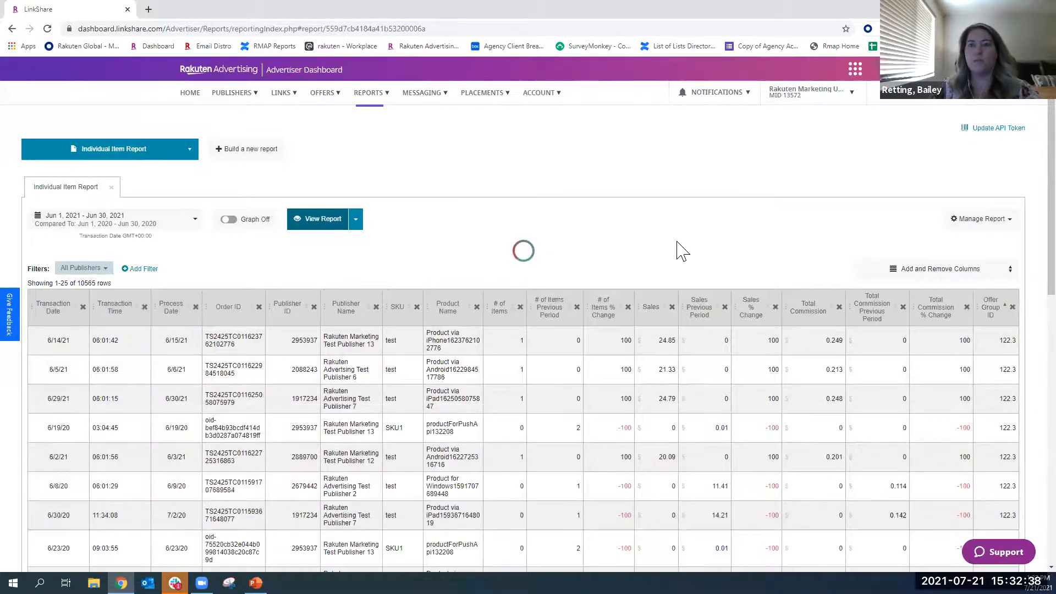
{"action": "left_click", "coordinate": [913, 280]}
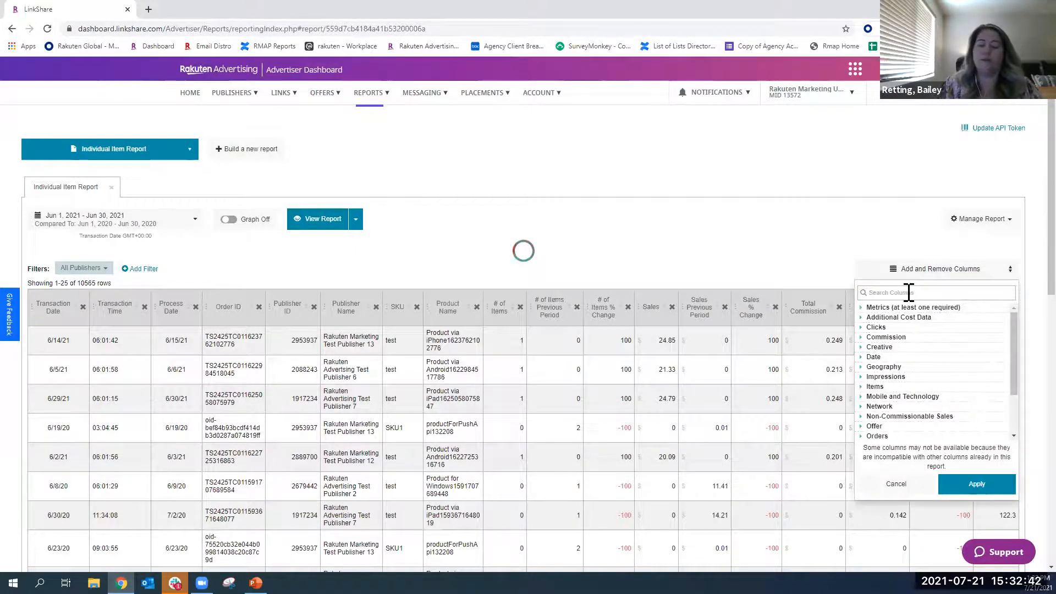
{"action": "type", "text": "cust"}
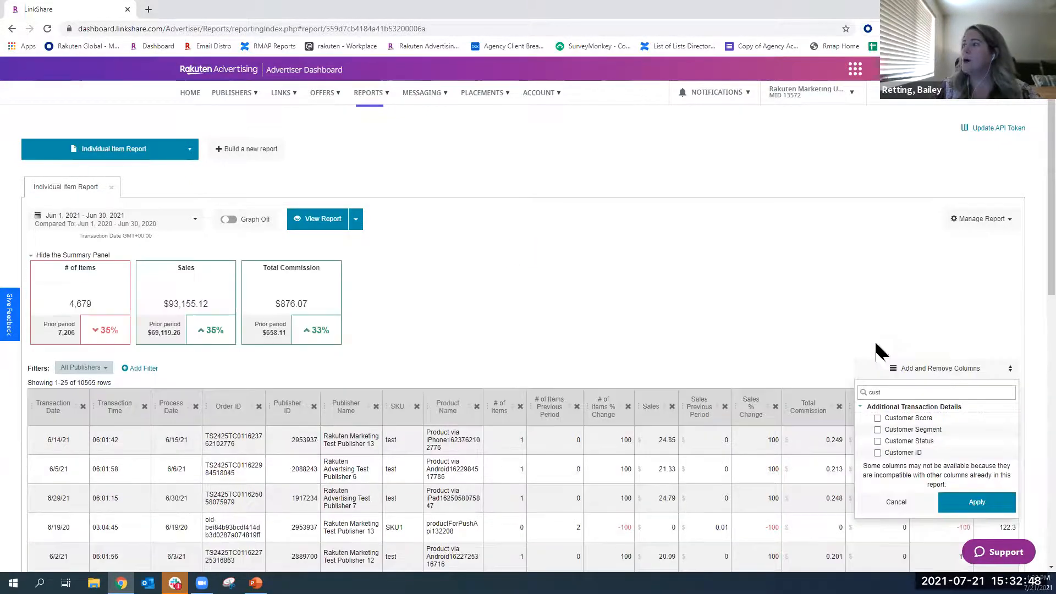
{"action": "left_click", "coordinate": [878, 441]}
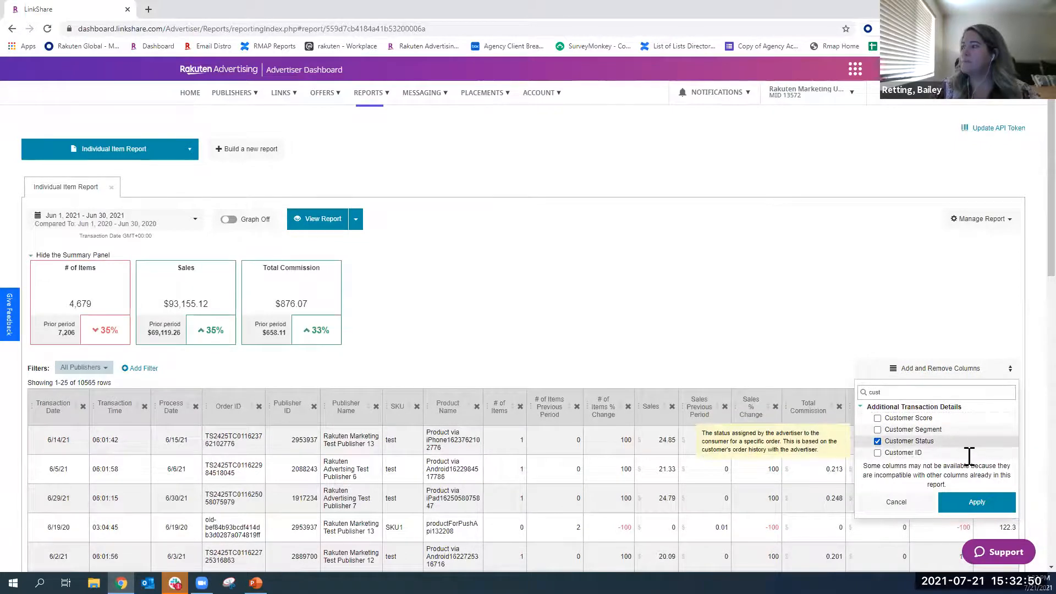
{"action": "left_click", "coordinate": [973, 503]}
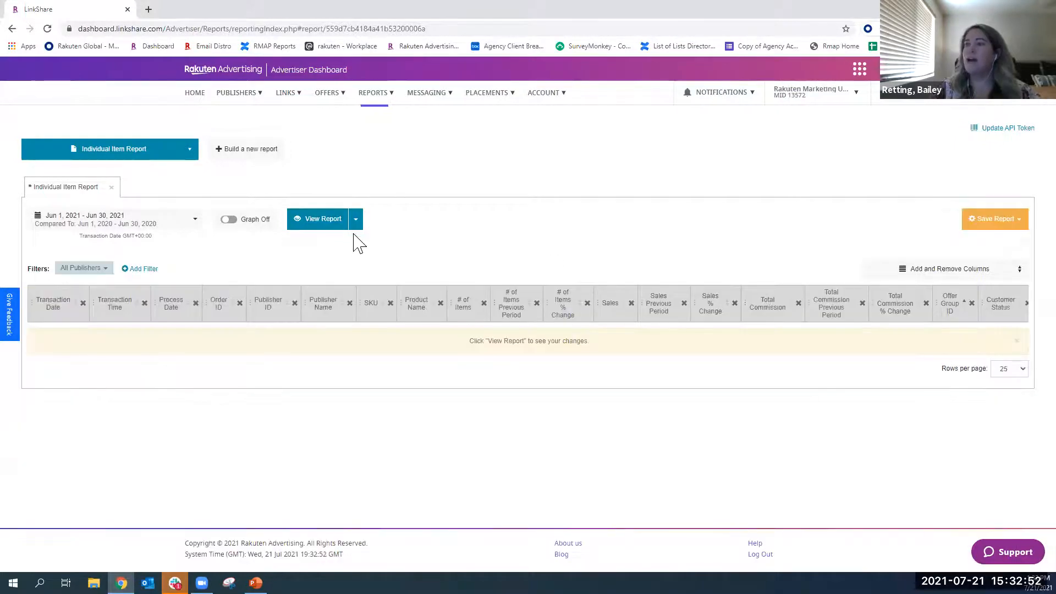
{"action": "left_click", "coordinate": [315, 223]}
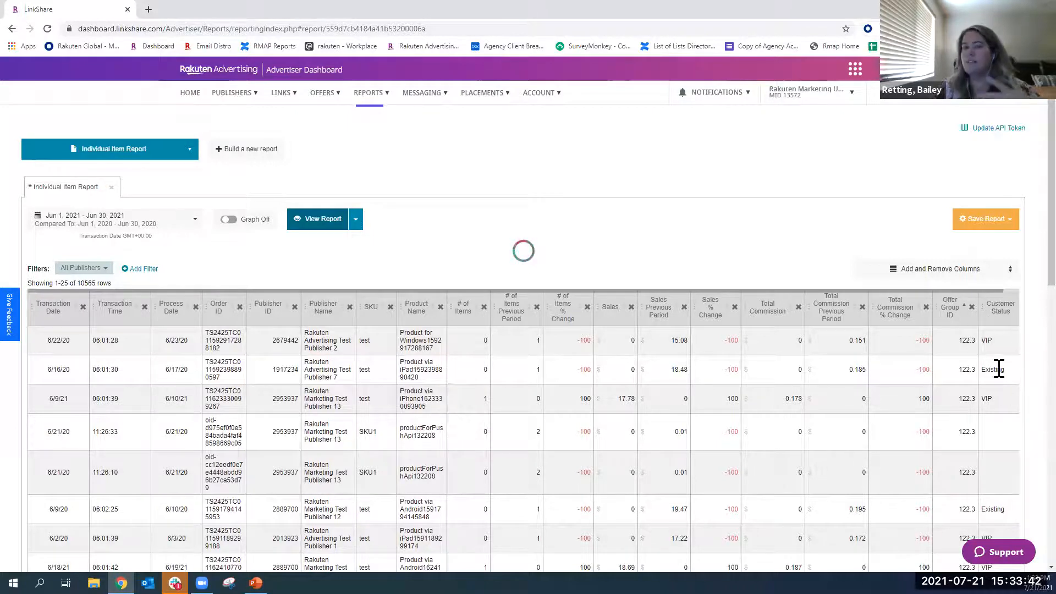
- Look over the report rows and remove the Transaction Time and Process Date columns
{"action": "scroll", "coordinate": [998, 397], "scroll_direction": "down", "scroll_amount": 4}
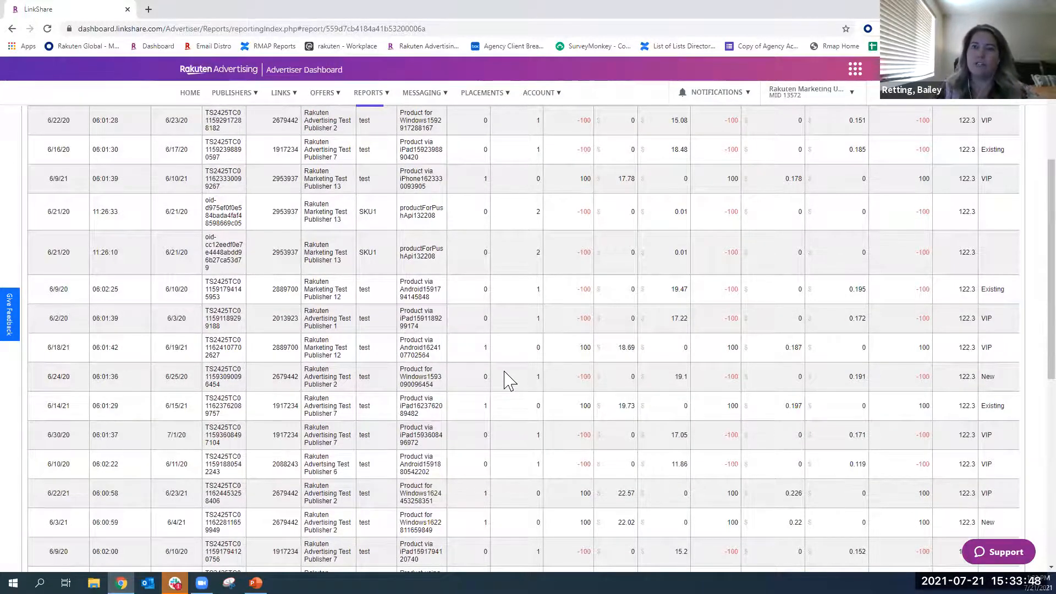
{"action": "scroll", "coordinate": [508, 380], "scroll_direction": "up", "scroll_amount": 2}
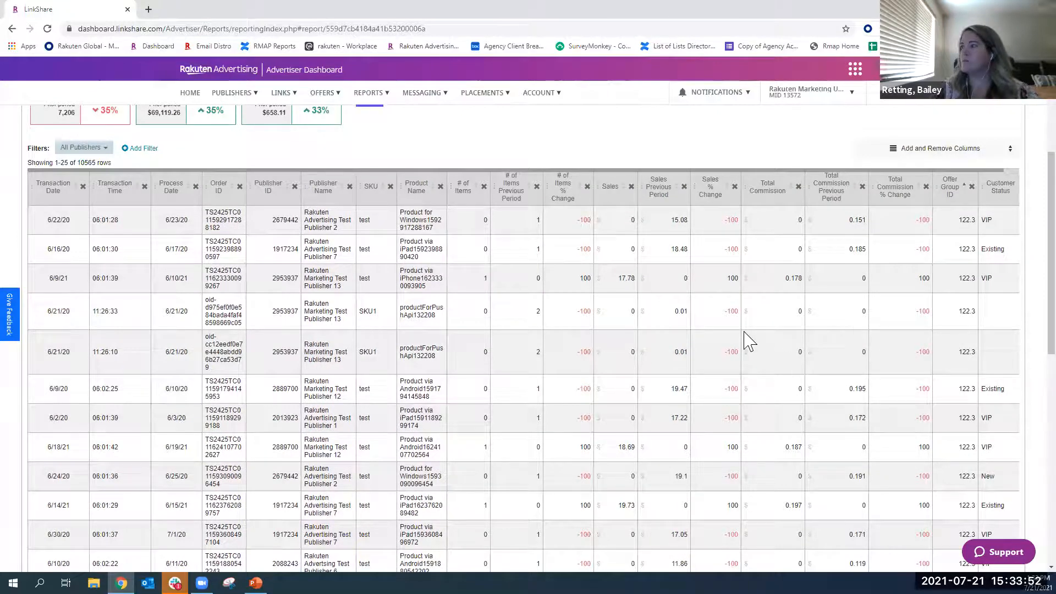
{"action": "scroll", "coordinate": [985, 396], "scroll_direction": "up", "scroll_amount": 2}
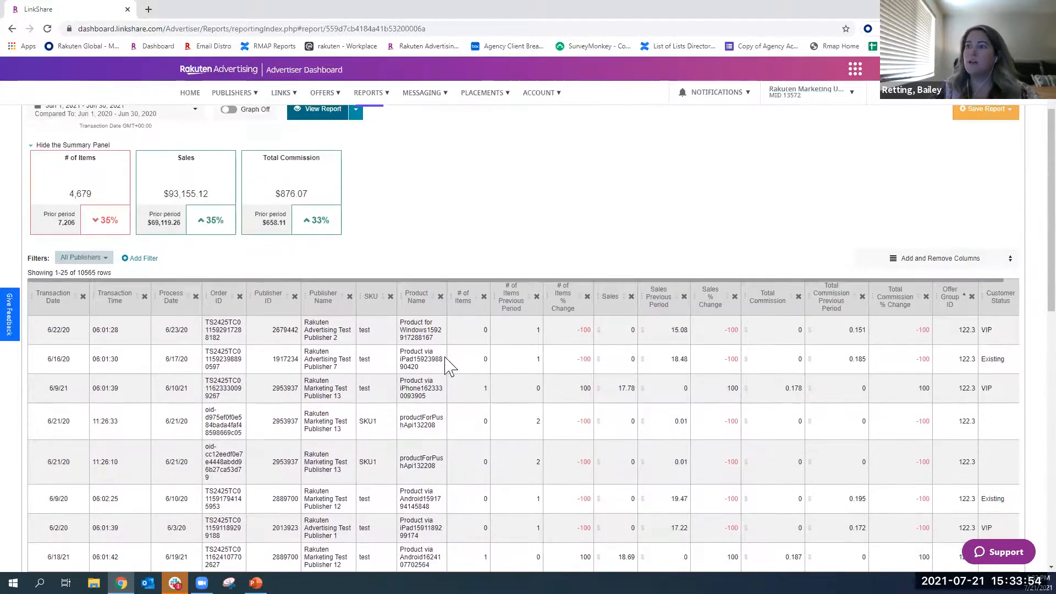
{"action": "left_click", "coordinate": [144, 297]}
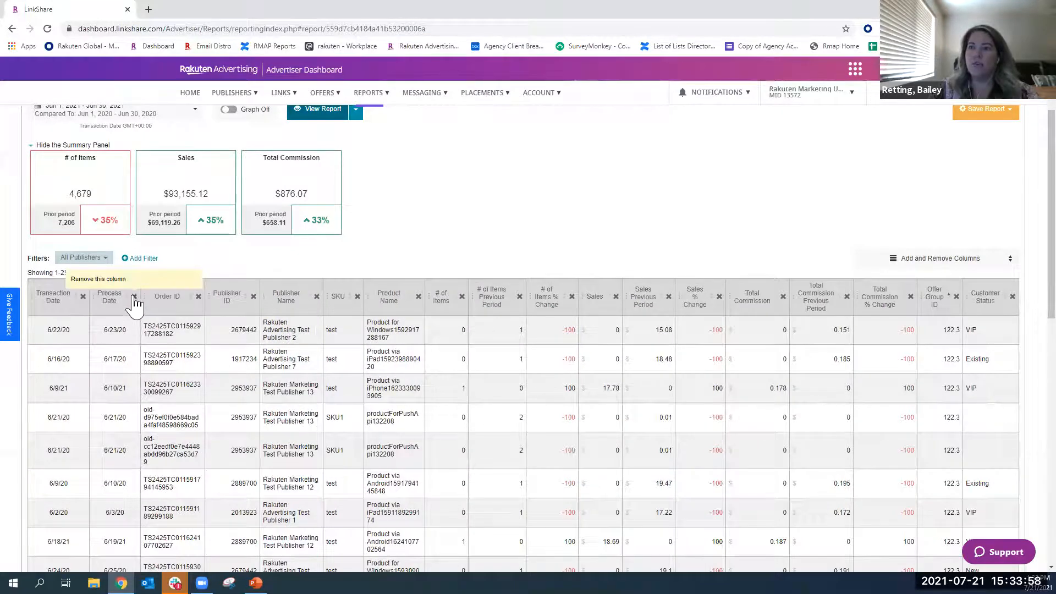
{"action": "left_click", "coordinate": [134, 297]}
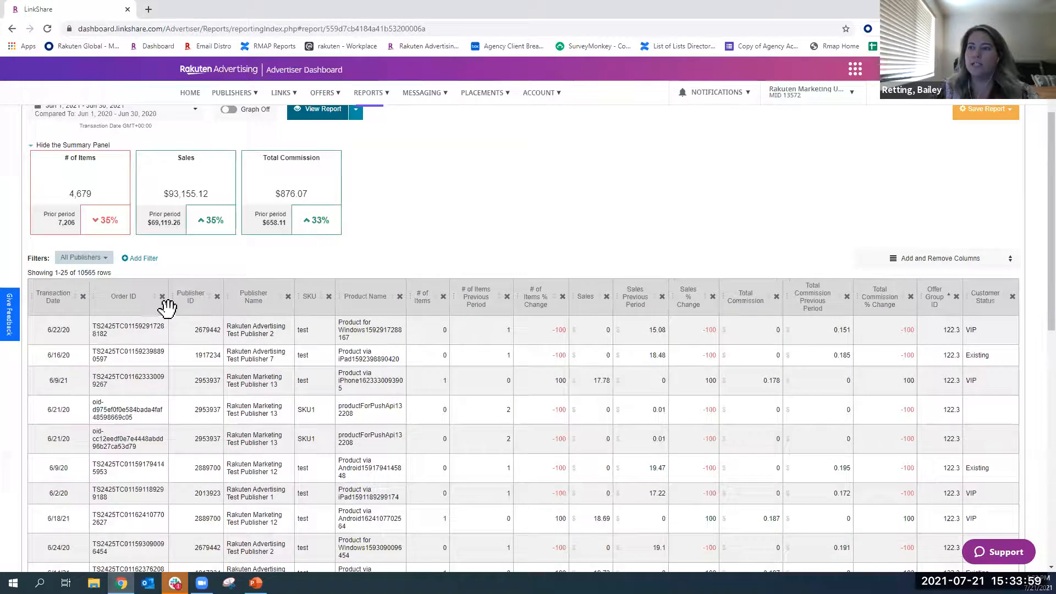
- Filter the report to the publishers Cartera Commerce, Christine's Page, Clarus Commerce and Coupon Chief Inc
{"action": "left_click", "coordinate": [82, 258]}
{"action": "scroll", "coordinate": [140, 344], "scroll_direction": "down", "scroll_amount": 3}
{"action": "left_click", "coordinate": [67, 377]}
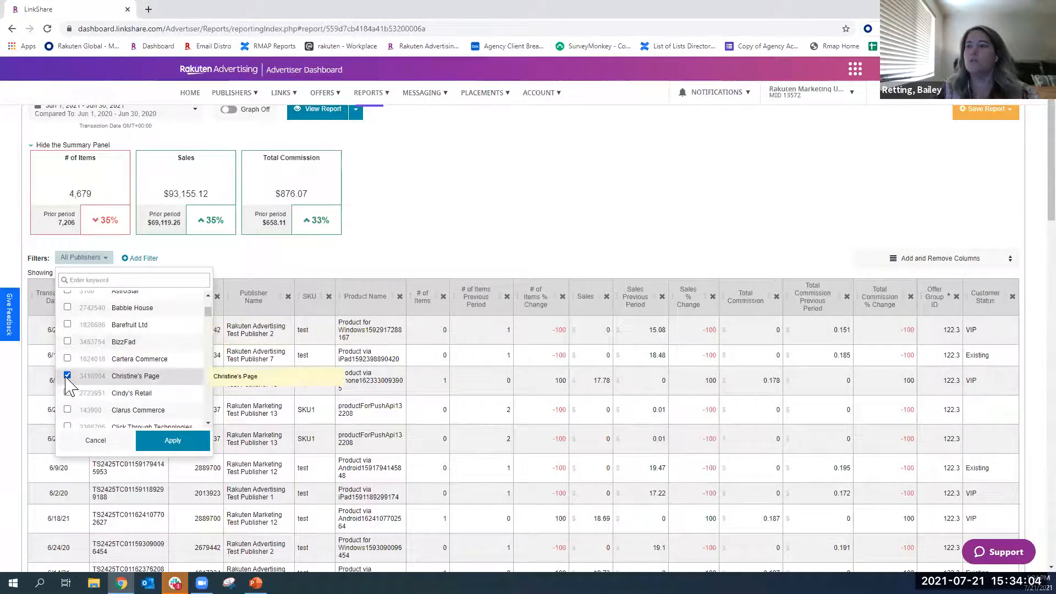
{"action": "left_click", "coordinate": [68, 359]}
{"action": "scroll", "coordinate": [81, 380], "scroll_direction": "down", "scroll_amount": 1}
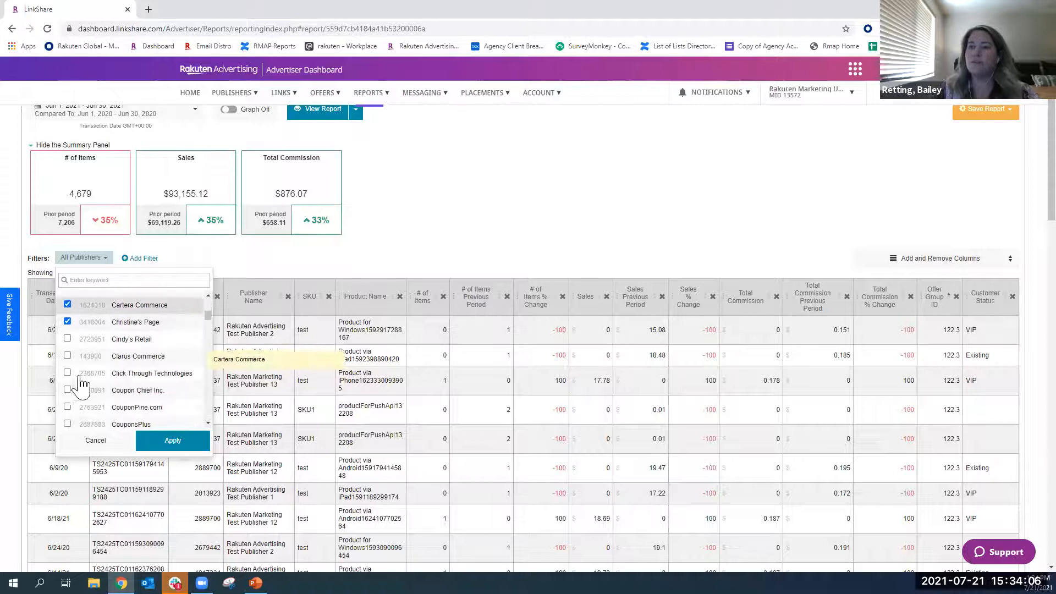
{"action": "left_click", "coordinate": [67, 354]}
{"action": "left_click", "coordinate": [68, 389]}
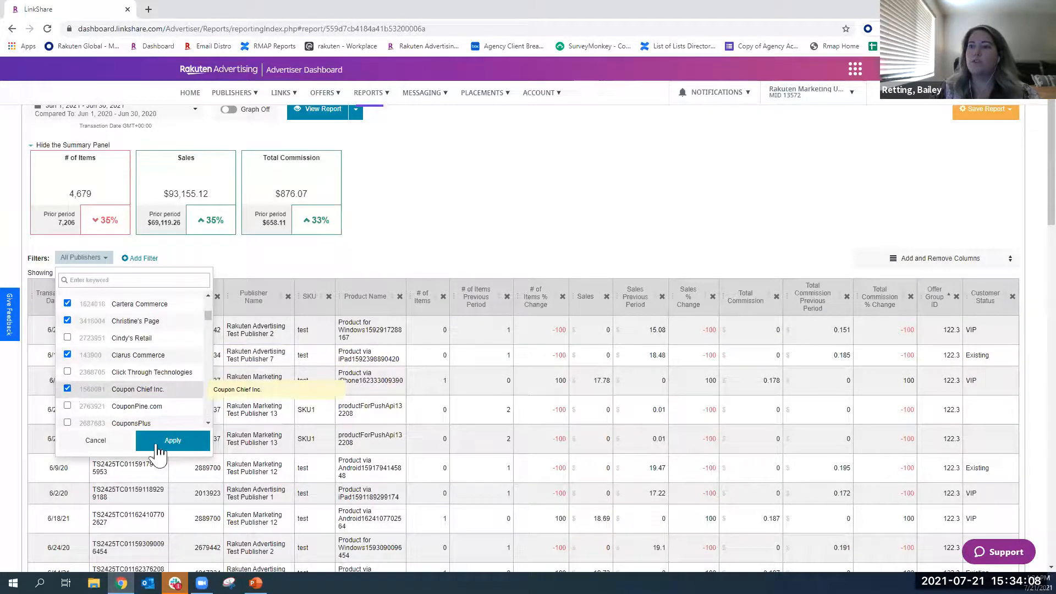
{"action": "left_click", "coordinate": [157, 449]}
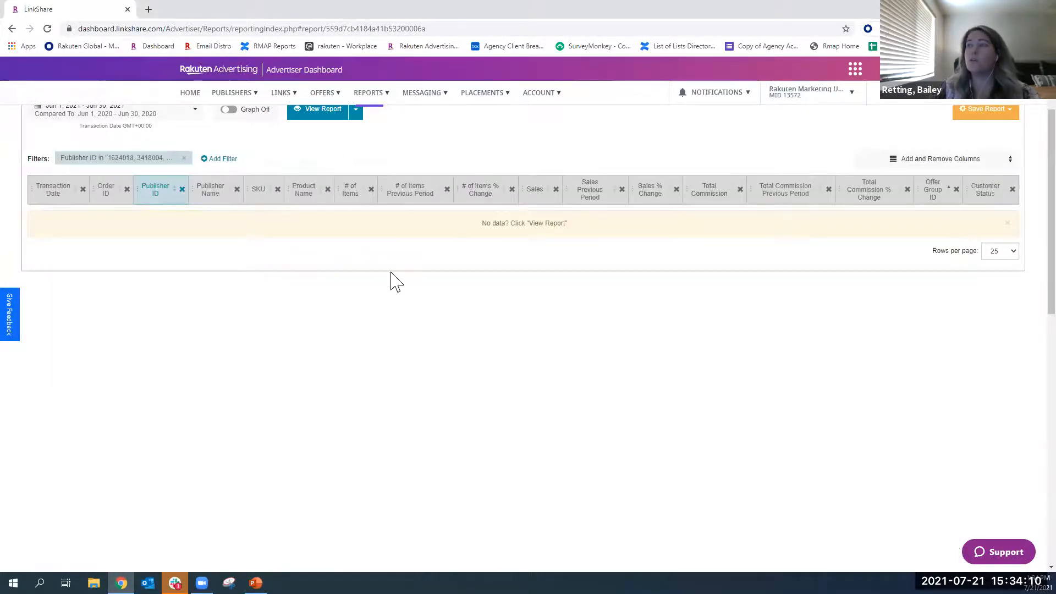
- Run the publisher-filtered report and show its save and scheduling options
{"action": "scroll", "coordinate": [391, 273], "scroll_direction": "up", "scroll_amount": 1}
{"action": "left_click", "coordinate": [315, 165]}
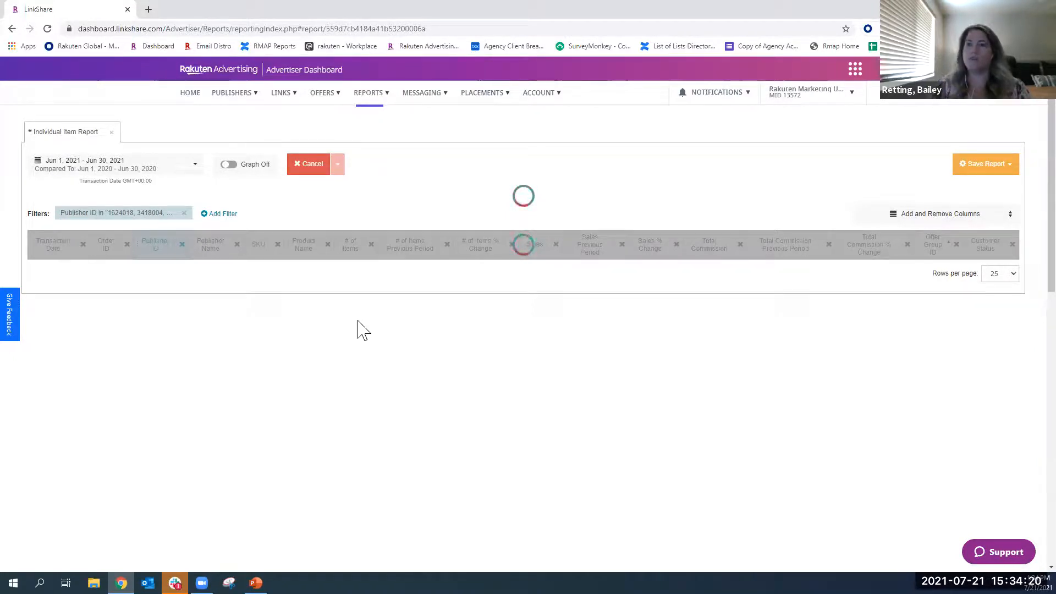
{"action": "left_click", "coordinate": [1009, 165]}
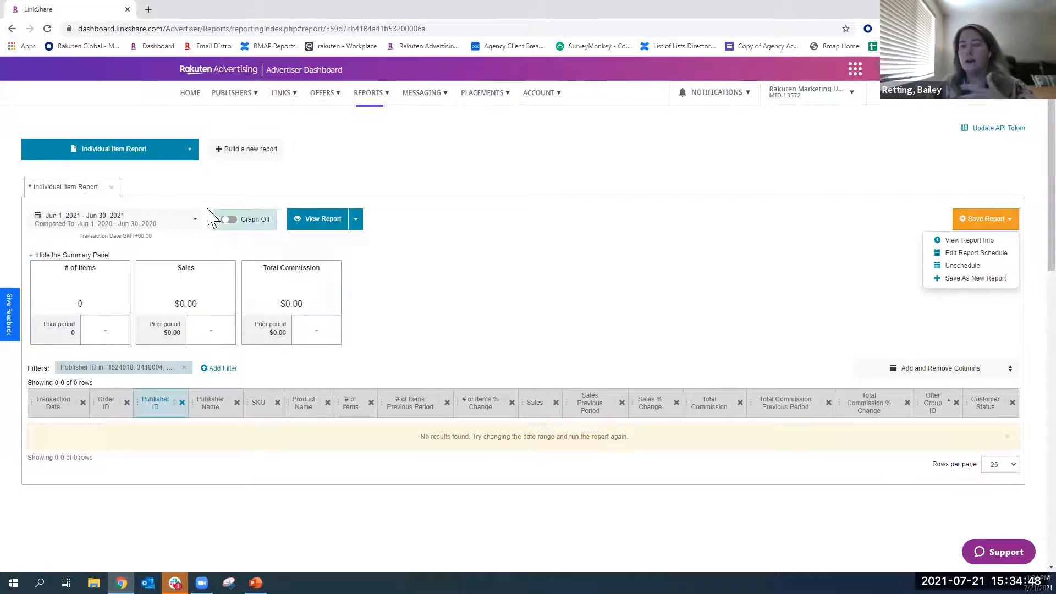
- Open the Insights & Analytics portal, examine the affiliate trend charts, and expand the list of portal sections
{"action": "left_click", "coordinate": [368, 92]}
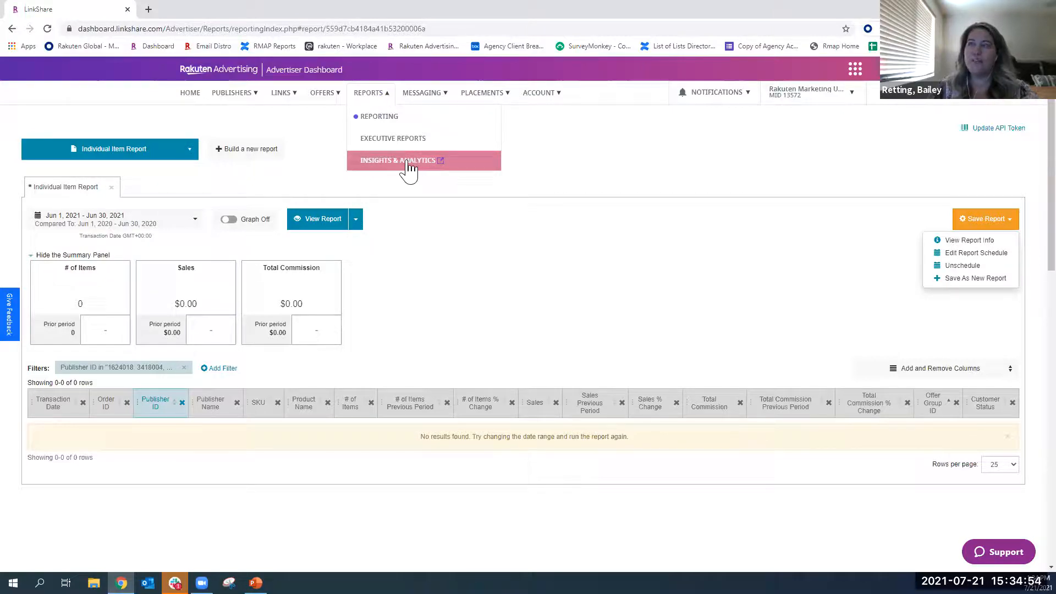
{"action": "left_click", "coordinate": [390, 162]}
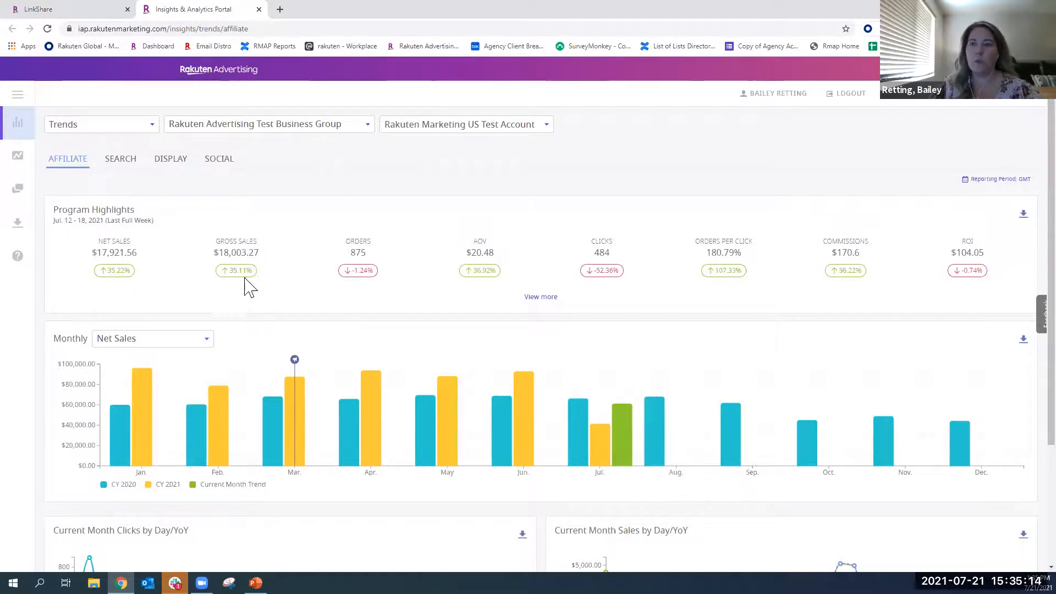
{"action": "scroll", "coordinate": [207, 365], "scroll_direction": "down", "scroll_amount": 2}
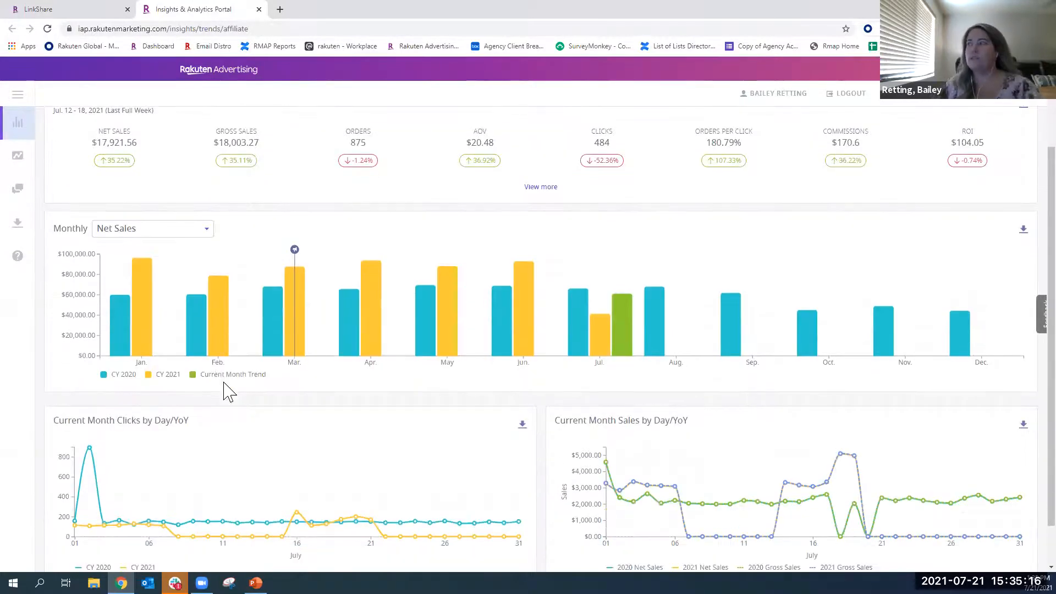
{"action": "scroll", "coordinate": [253, 423], "scroll_direction": "up", "scroll_amount": 2}
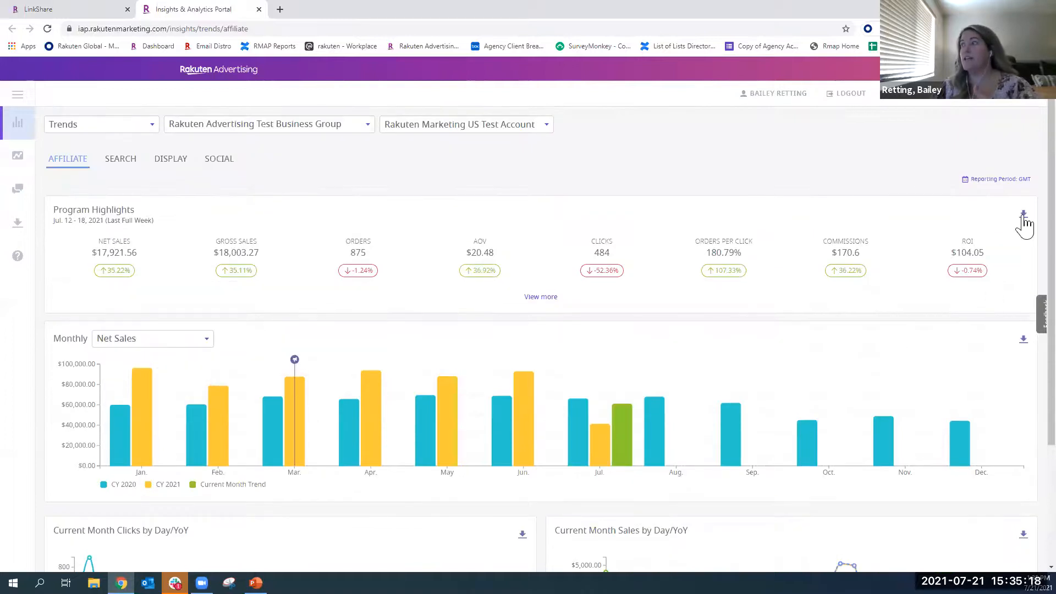
{"action": "left_click", "coordinate": [17, 98]}
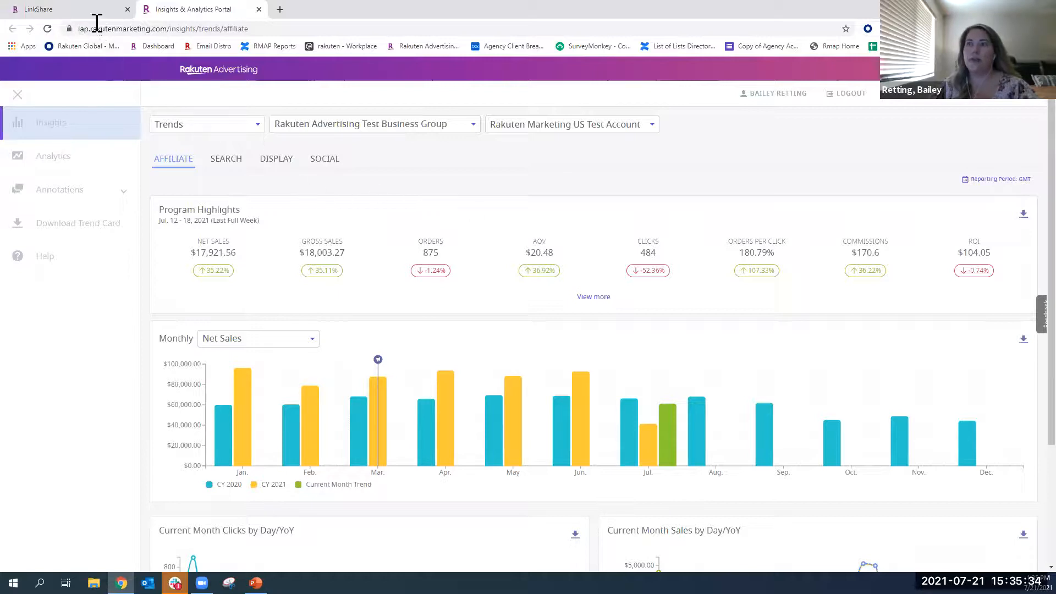
- Return to the Advertiser Dashboard and open the Acceptance template in the auto-reply email settings
{"action": "left_click", "coordinate": [62, 10]}
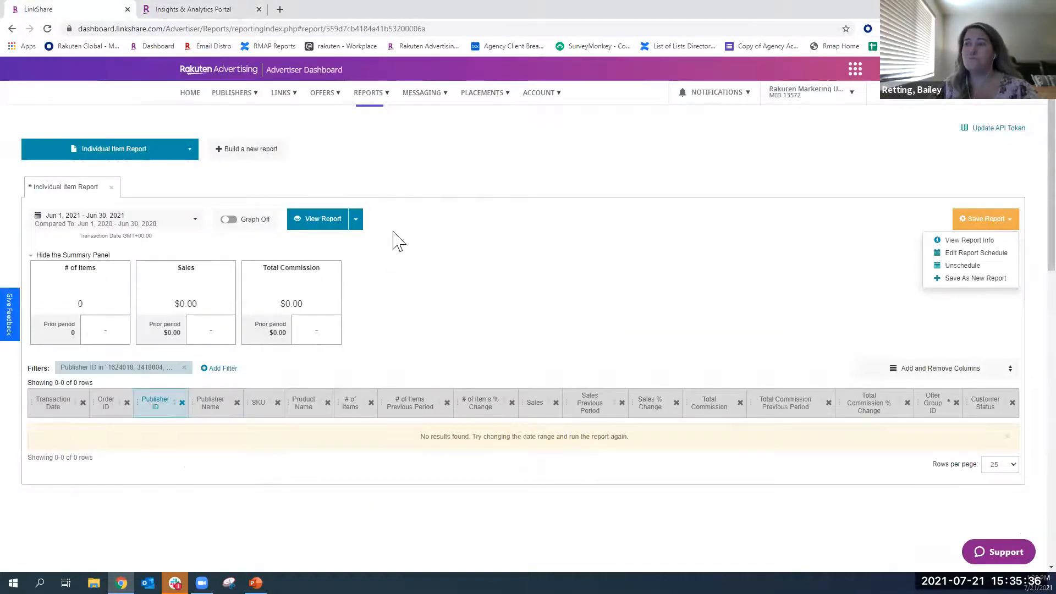
{"action": "mouse_move", "coordinate": [424, 103]}
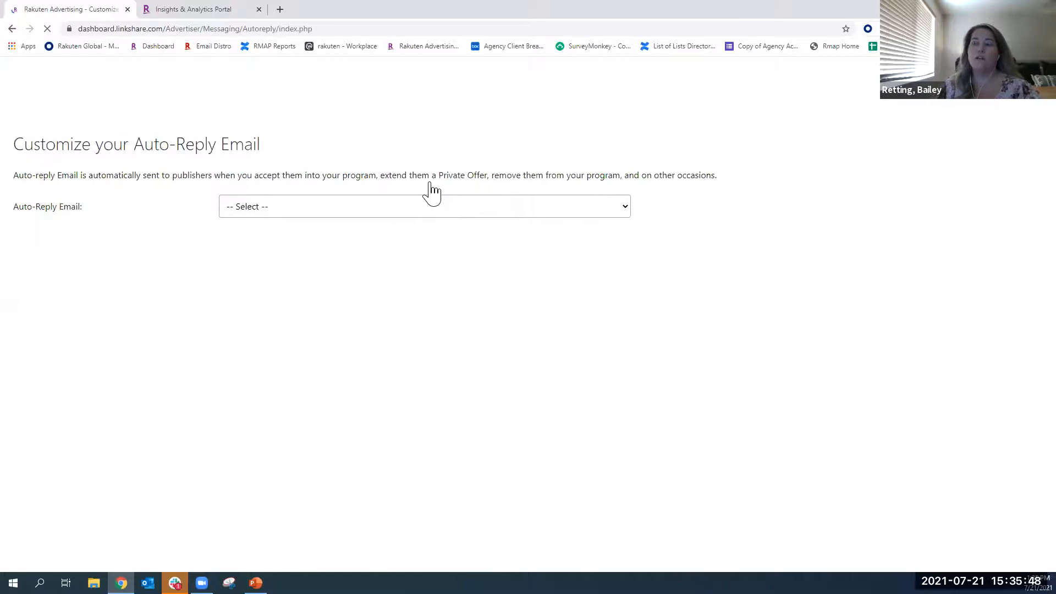
{"action": "left_click", "coordinate": [274, 212]}
{"action": "left_click", "coordinate": [270, 236]}
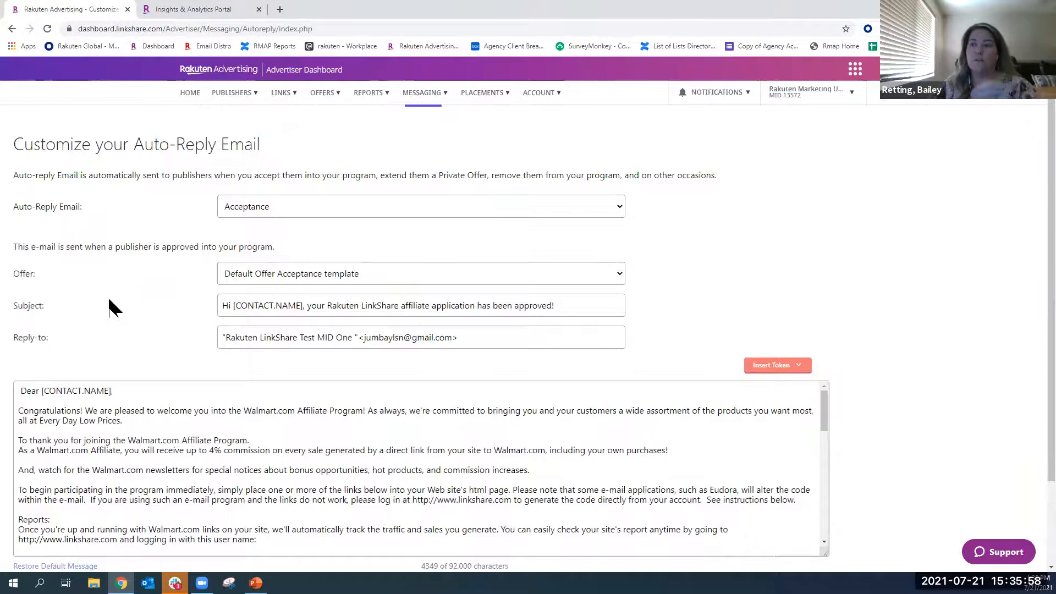
- Read through the Acceptance email's message text and view the list of other auto-reply email types
{"action": "scroll", "coordinate": [132, 357], "scroll_direction": "down", "scroll_amount": 1}
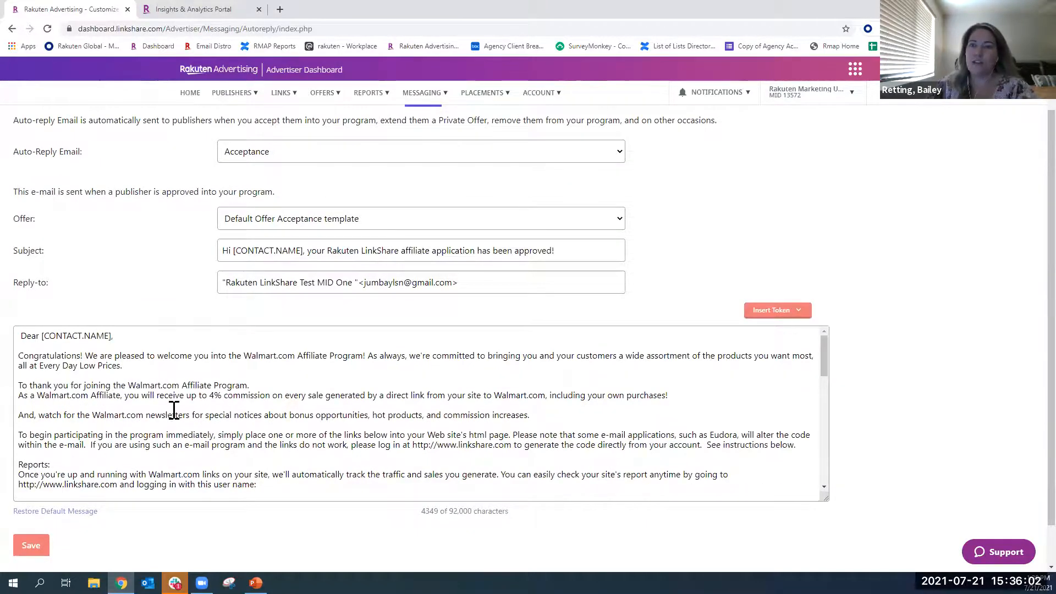
{"action": "scroll", "coordinate": [165, 407], "scroll_direction": "down", "scroll_amount": 2}
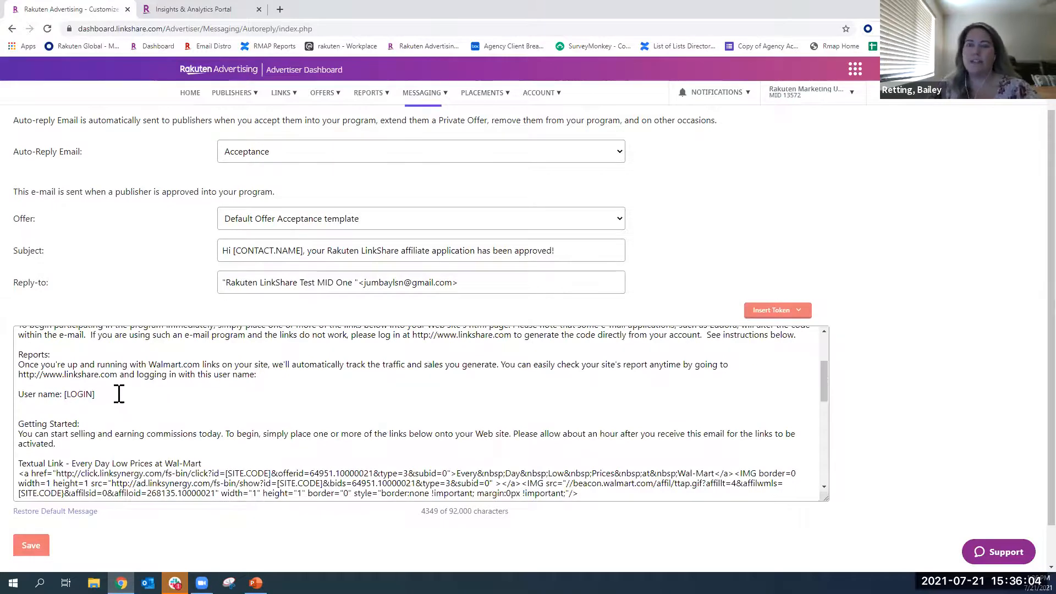
{"action": "scroll", "coordinate": [119, 393], "scroll_direction": "down", "scroll_amount": 8}
{"action": "scroll", "coordinate": [119, 393], "scroll_direction": "up", "scroll_amount": 12}
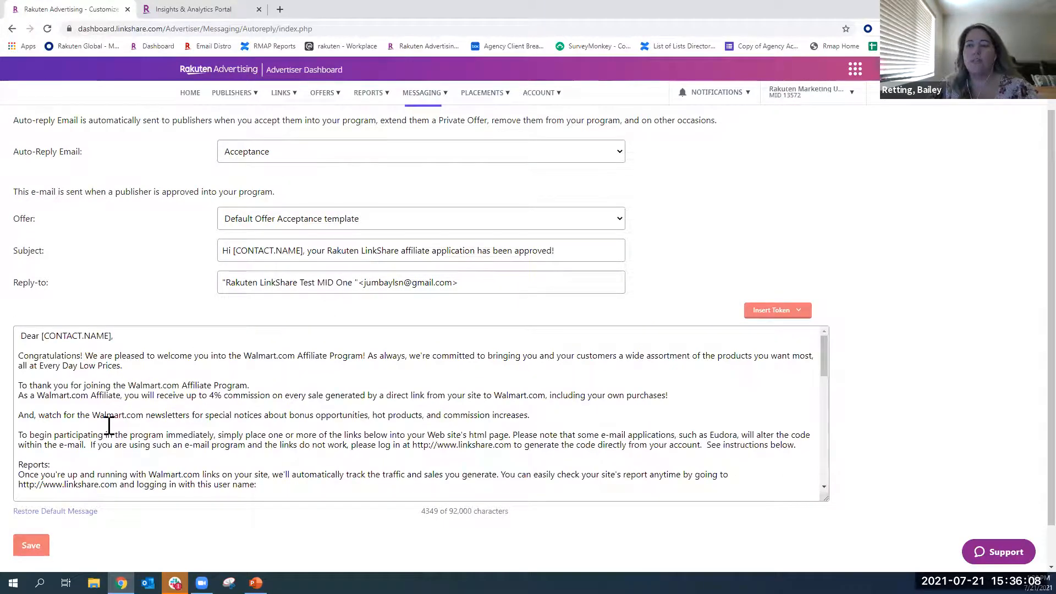
{"action": "scroll", "coordinate": [198, 254], "scroll_direction": "up", "scroll_amount": 1}
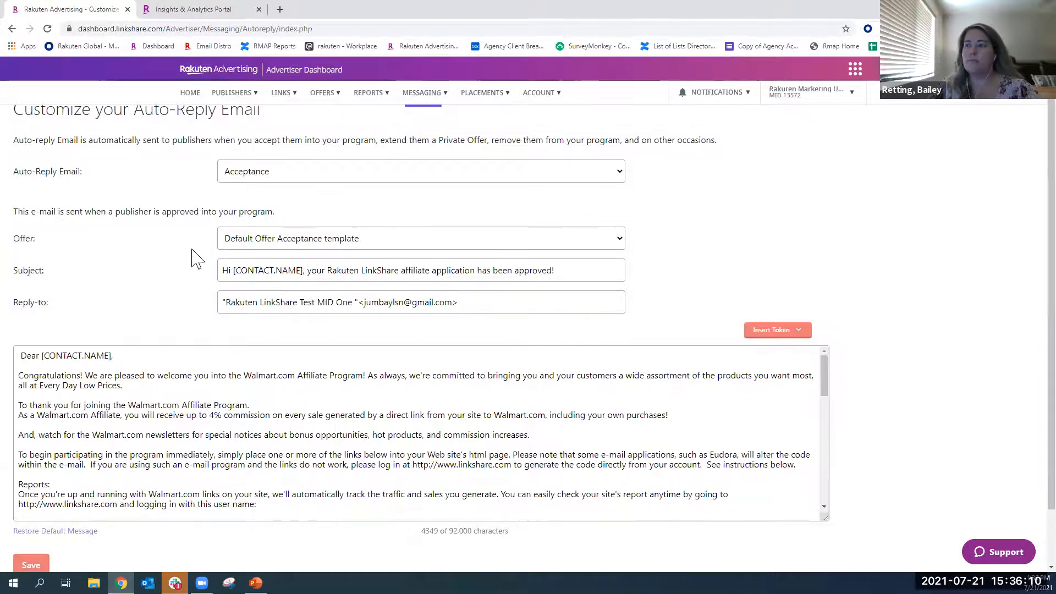
{"action": "left_click", "coordinate": [301, 206]}
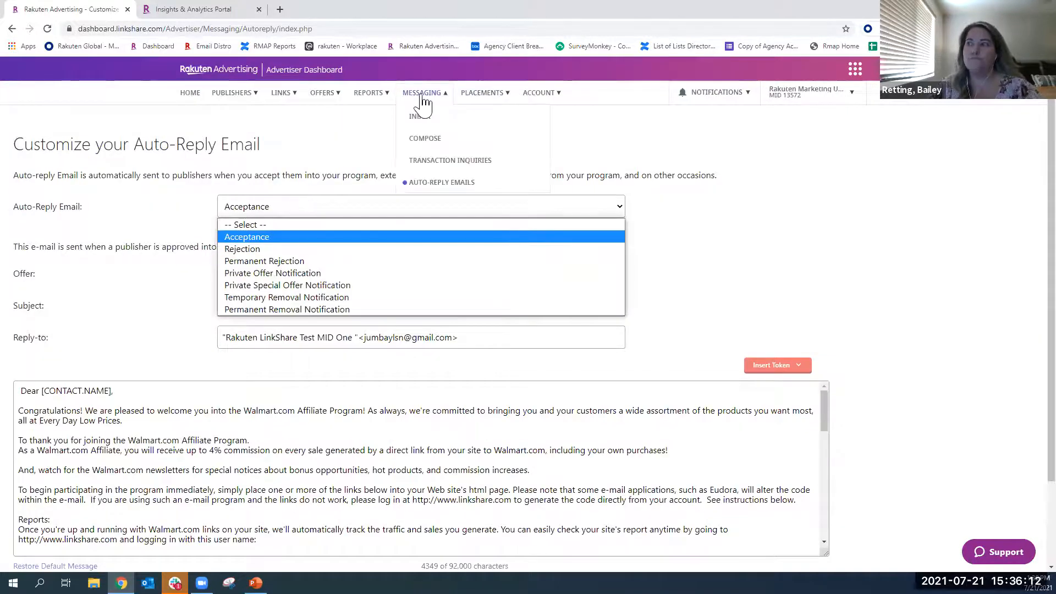
- Check the resolution options for the first open transaction inquiry and open the Import Transaction Inquiries page
{"action": "left_click", "coordinate": [430, 164]}
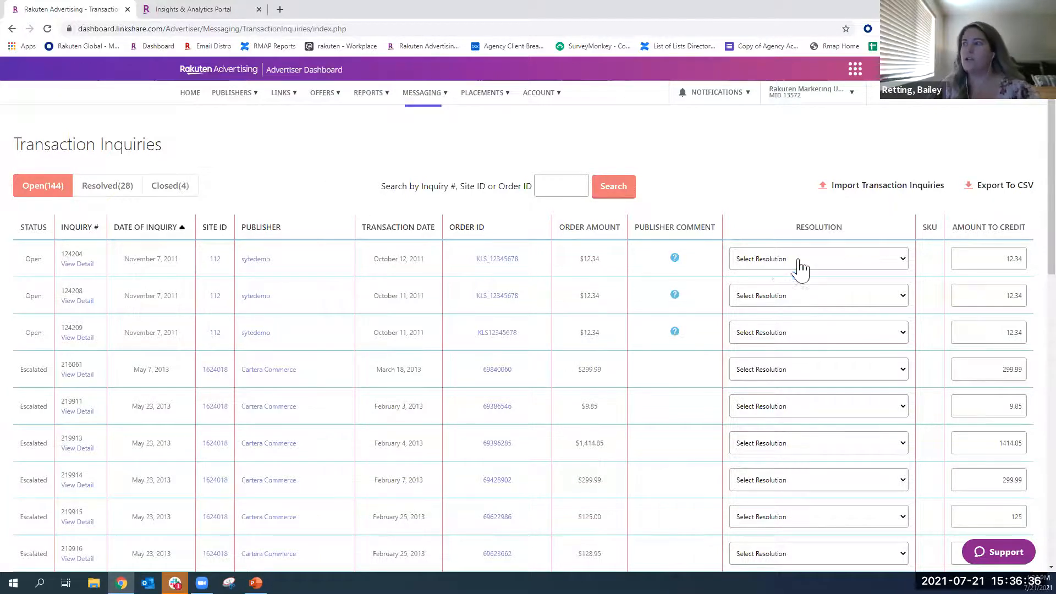
{"action": "left_click", "coordinate": [801, 262]}
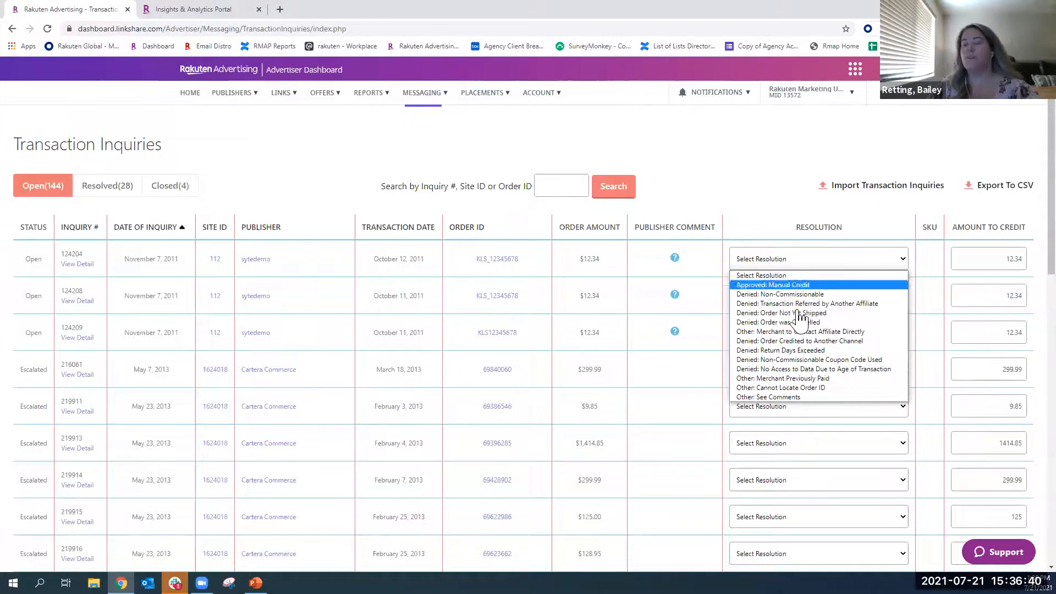
{"action": "left_click", "coordinate": [736, 195]}
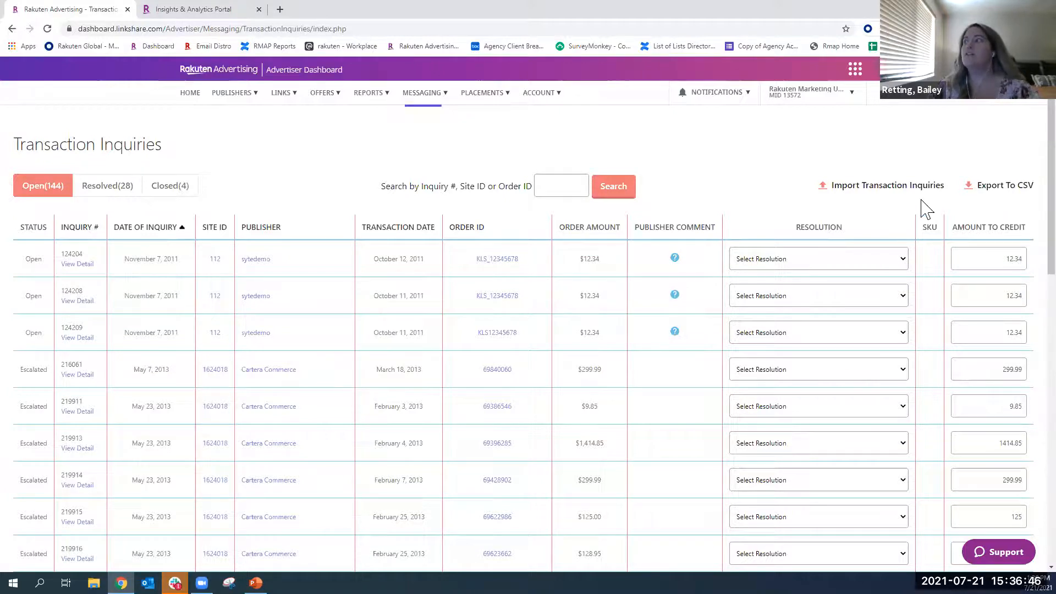
{"action": "left_click", "coordinate": [883, 187]}
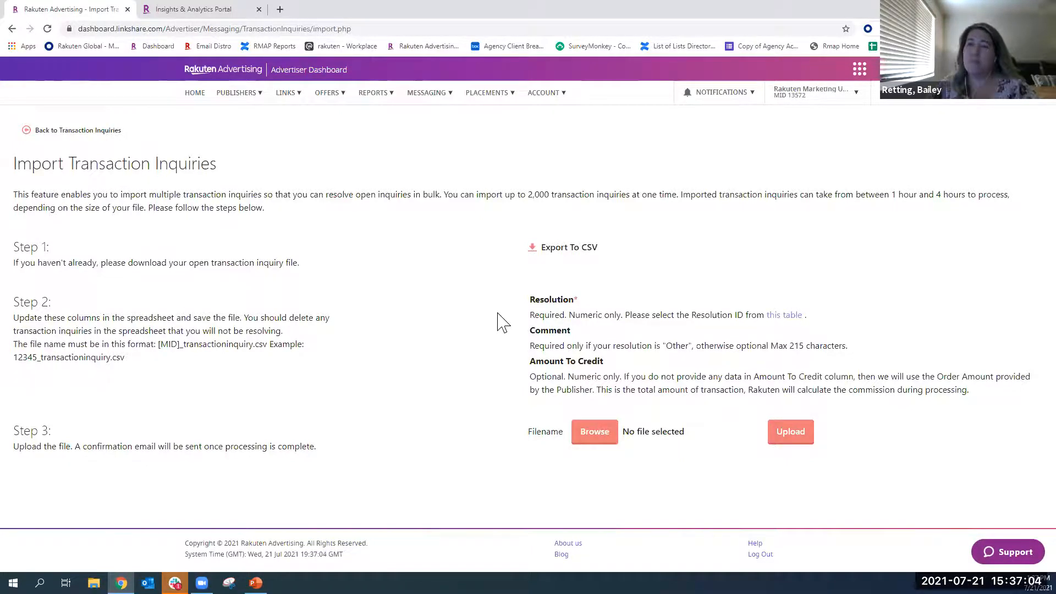
- Open the messaging inbox and start composing a new message
{"action": "mouse_move", "coordinate": [434, 100]}
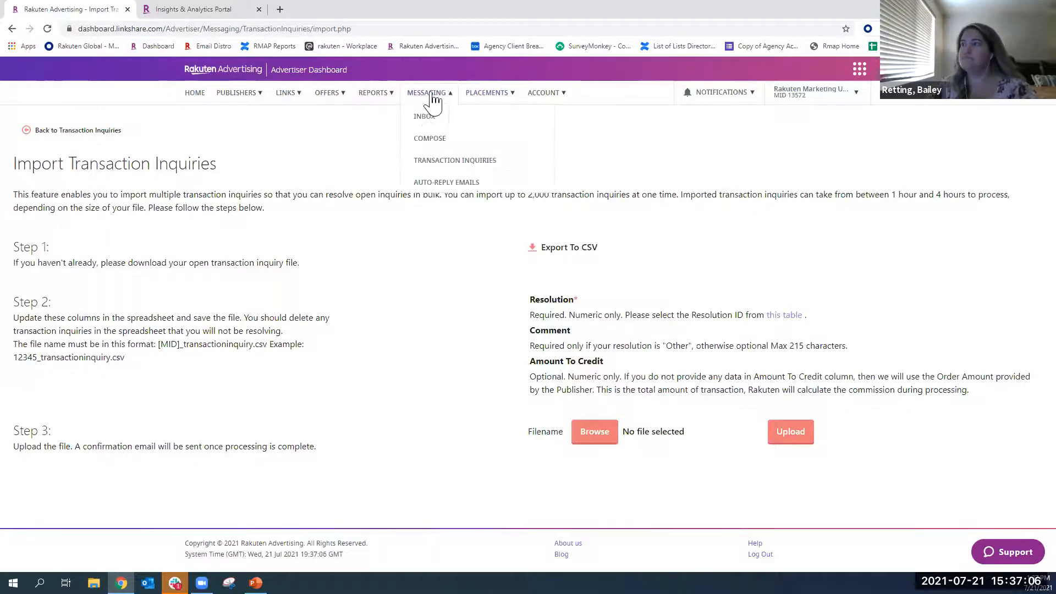
{"action": "left_click", "coordinate": [426, 130]}
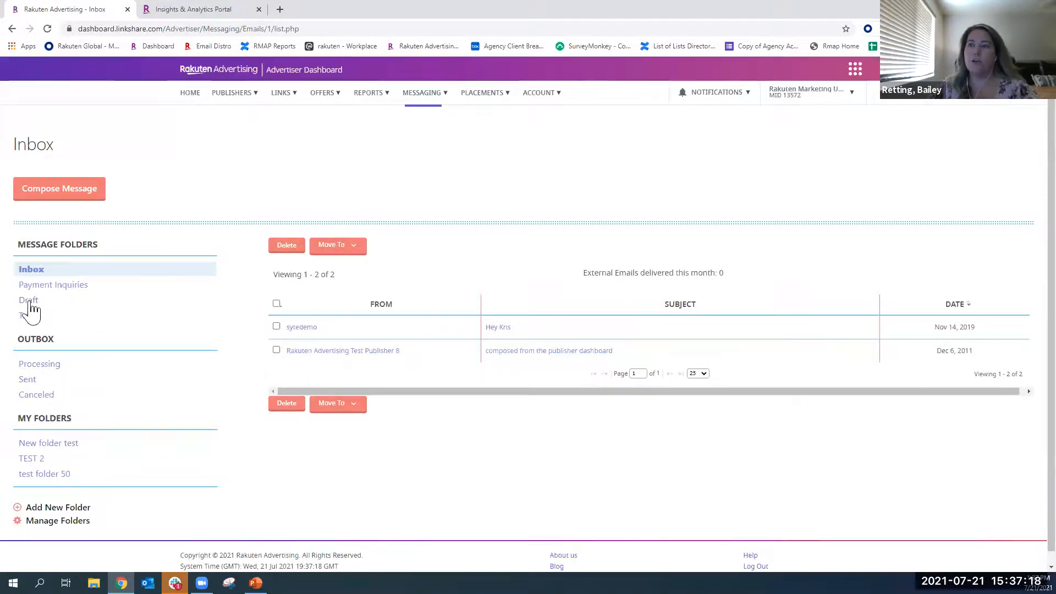
{"action": "left_click", "coordinate": [47, 192]}
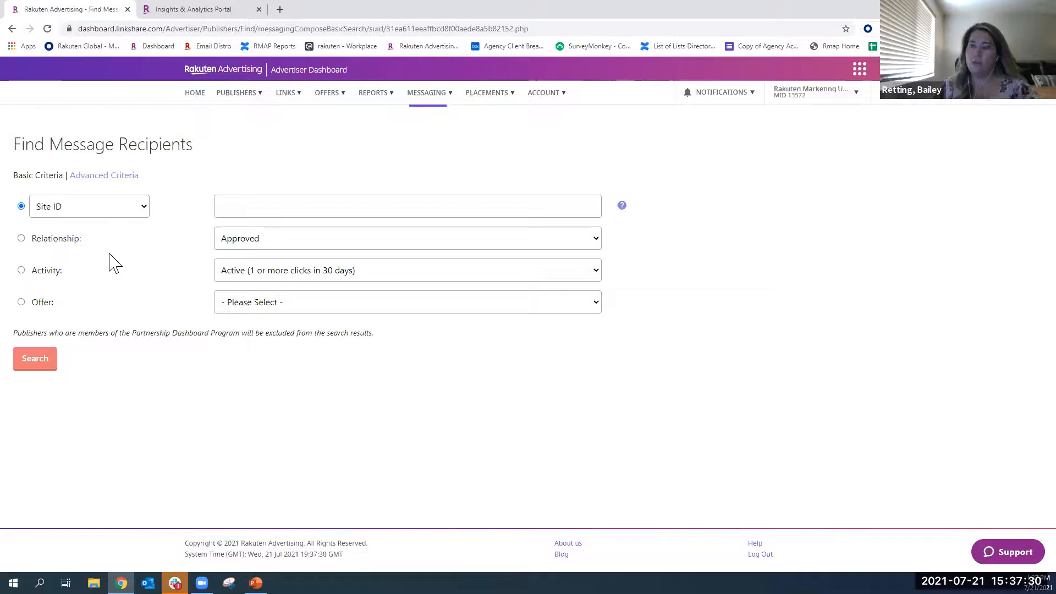
- Look over the basic recipient criteria and search for publishers with the Relationship criterion set to Approved
{"action": "left_click", "coordinate": [272, 206]}
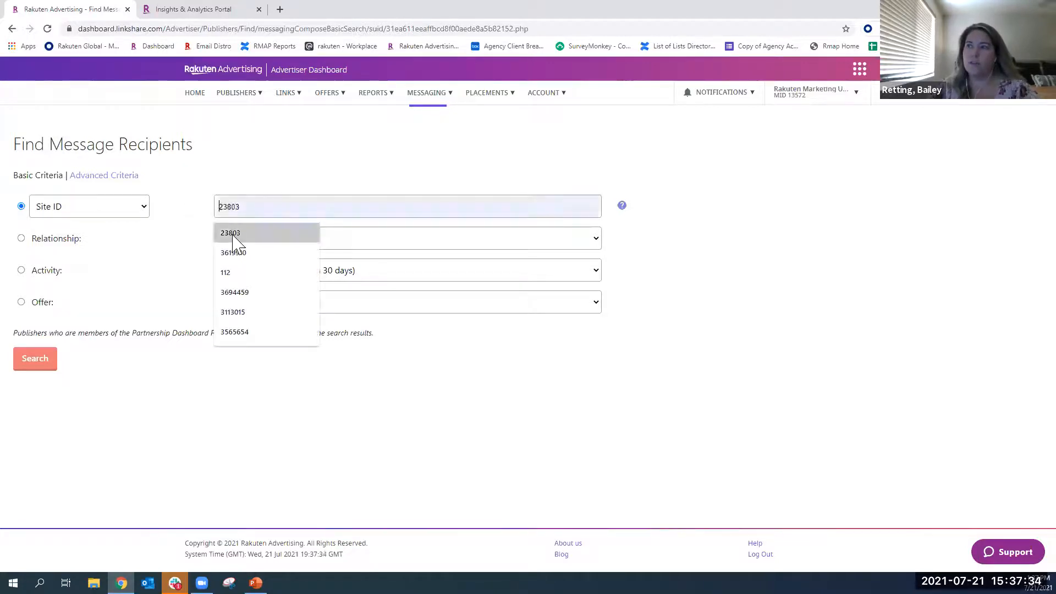
{"action": "left_click", "coordinate": [142, 255]}
{"action": "left_click", "coordinate": [20, 239]}
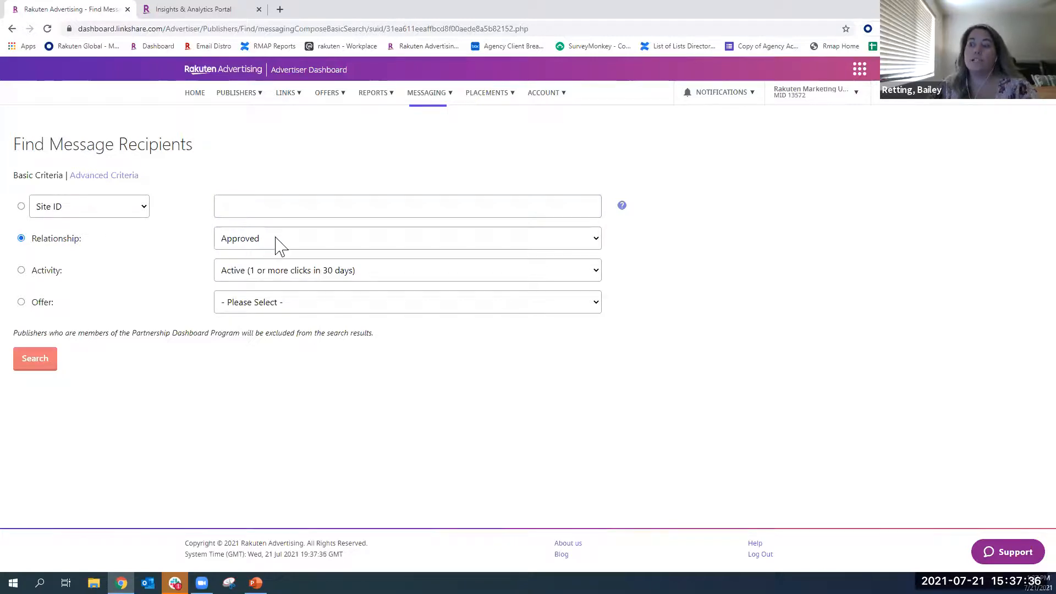
{"action": "left_click", "coordinate": [253, 240]}
{"action": "left_click", "coordinate": [168, 253]}
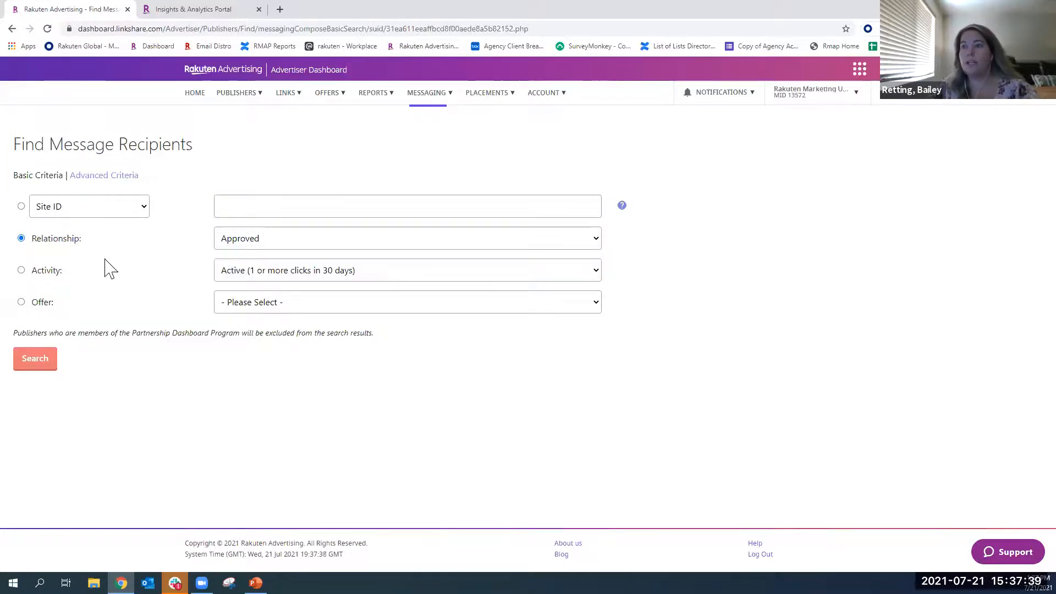
{"action": "left_click", "coordinate": [21, 270]}
{"action": "left_click", "coordinate": [21, 238]}
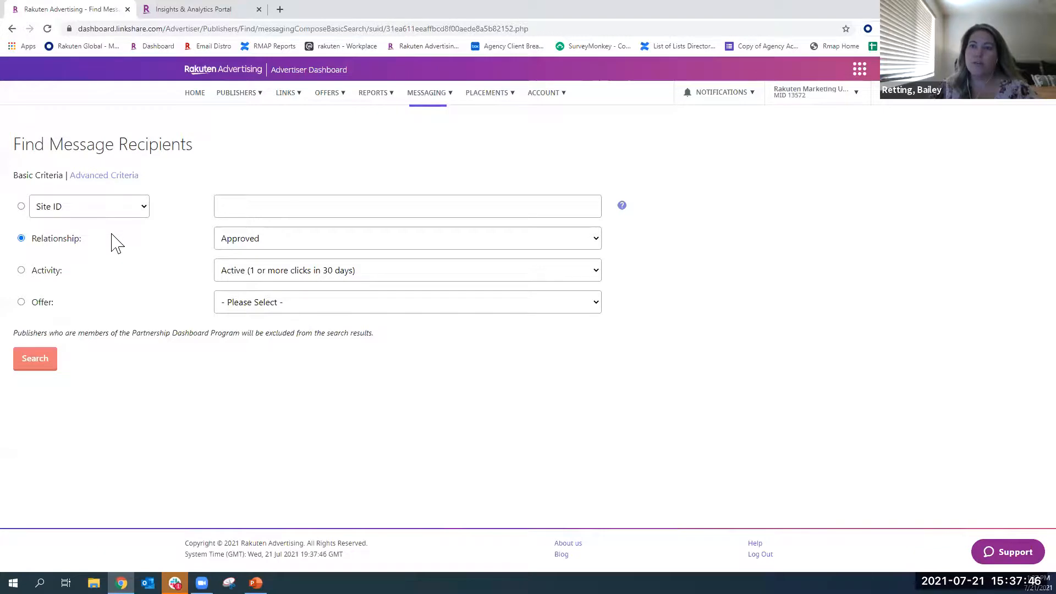
{"action": "left_click", "coordinate": [34, 366]}
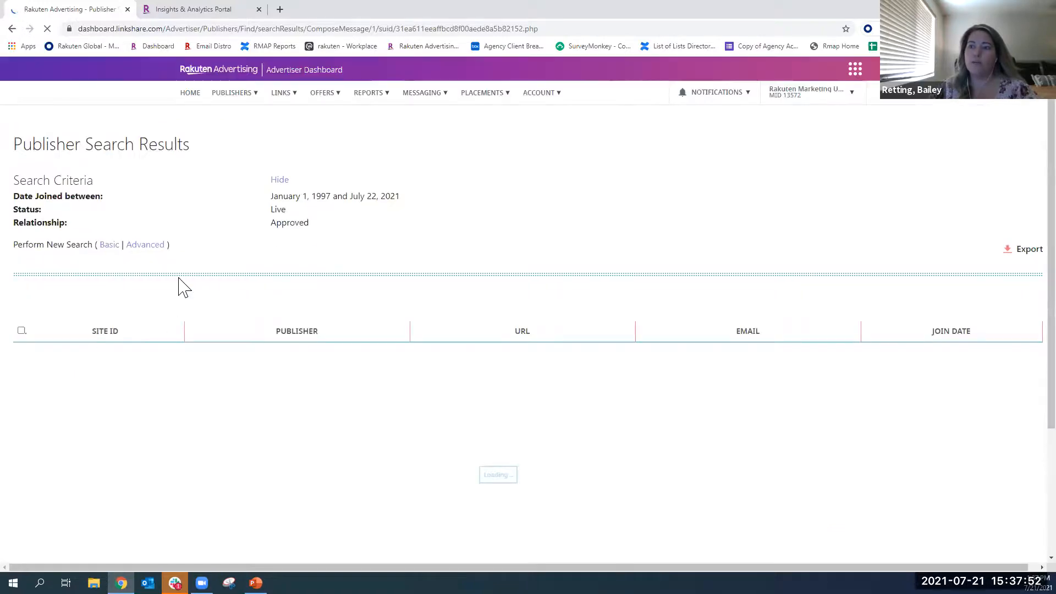
- Check the send options below the publisher results and start a message to all matches
{"action": "scroll", "coordinate": [226, 293], "scroll_direction": "down", "scroll_amount": 9}
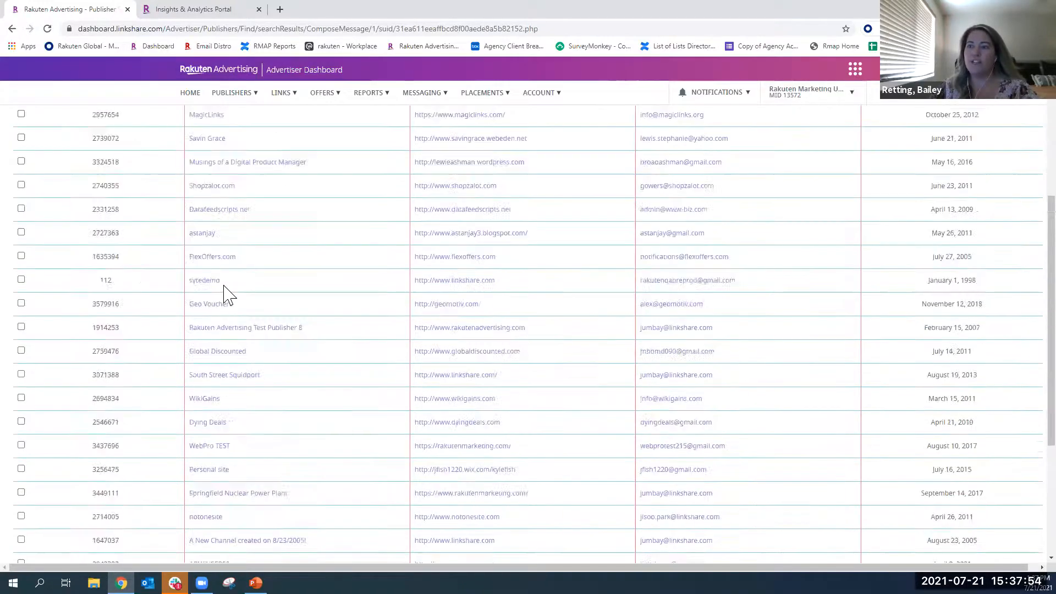
{"action": "left_click", "coordinate": [77, 494]}
{"action": "left_click", "coordinate": [41, 510]}
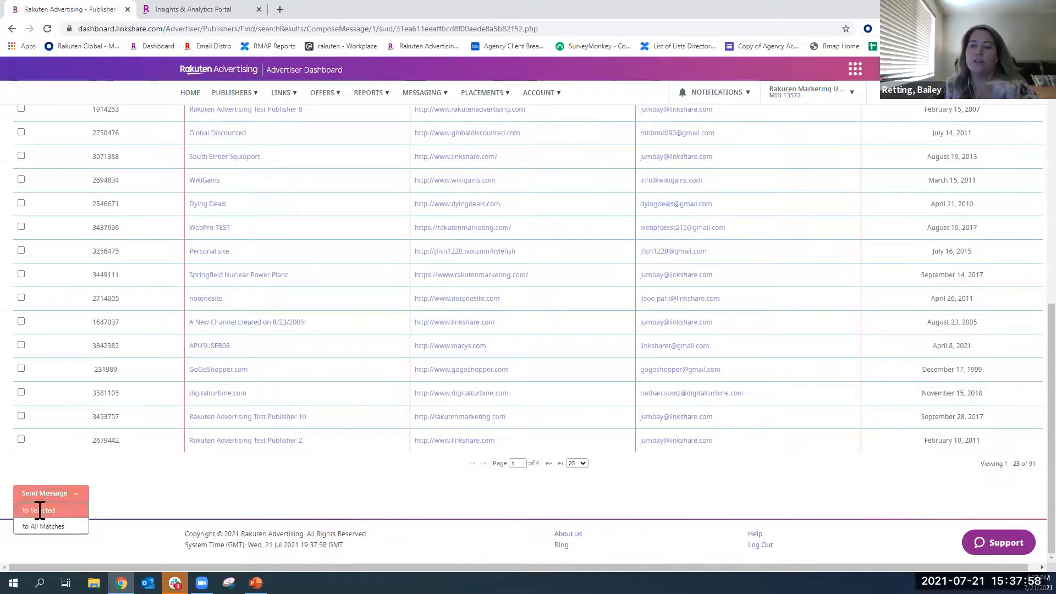
{"action": "left_click", "coordinate": [624, 90]}
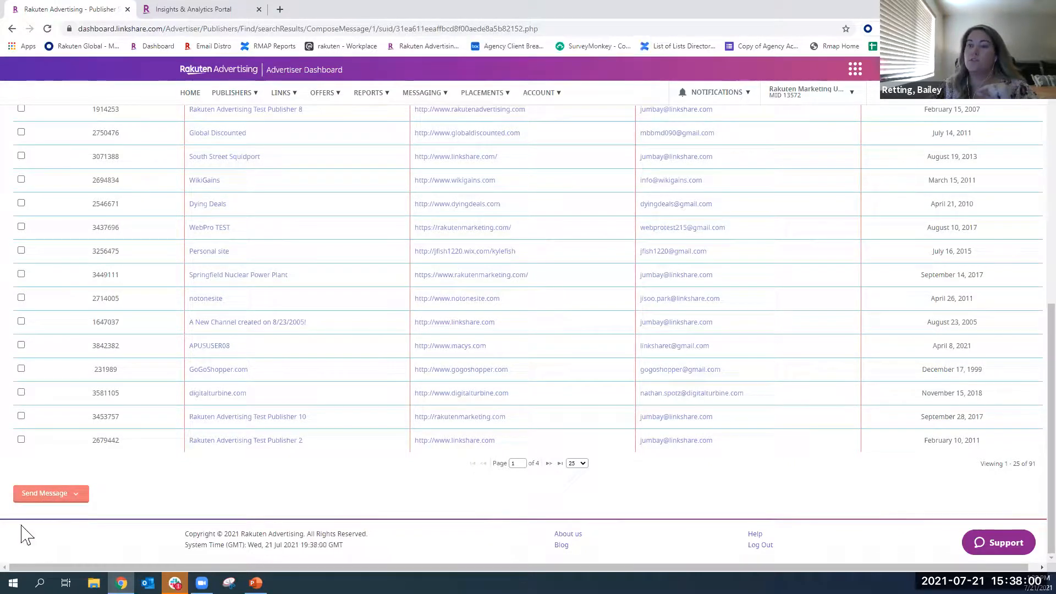
{"action": "left_click", "coordinate": [46, 493]}
{"action": "left_click", "coordinate": [40, 526]}
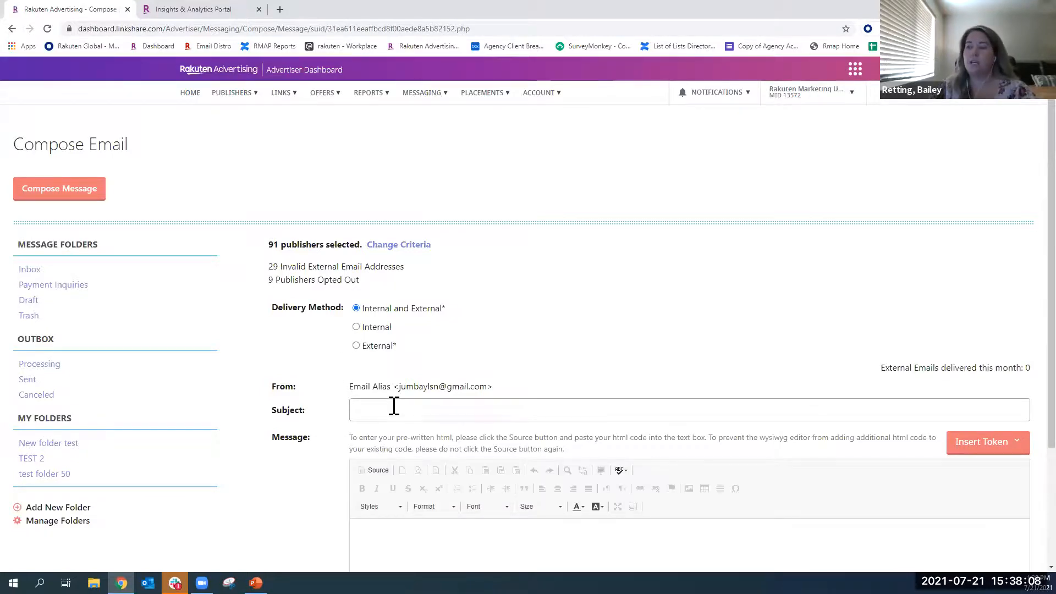
- Switch the email's message editor to HTML source mode and place the cursor in the message body
{"action": "scroll", "coordinate": [391, 407], "scroll_direction": "down", "scroll_amount": 2}
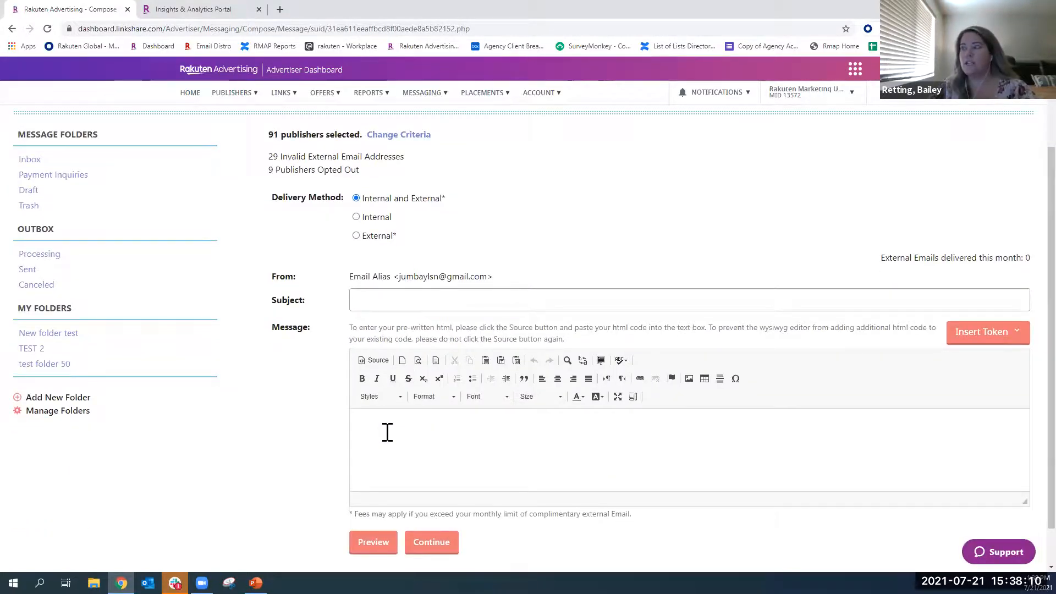
{"action": "left_click", "coordinate": [368, 362]}
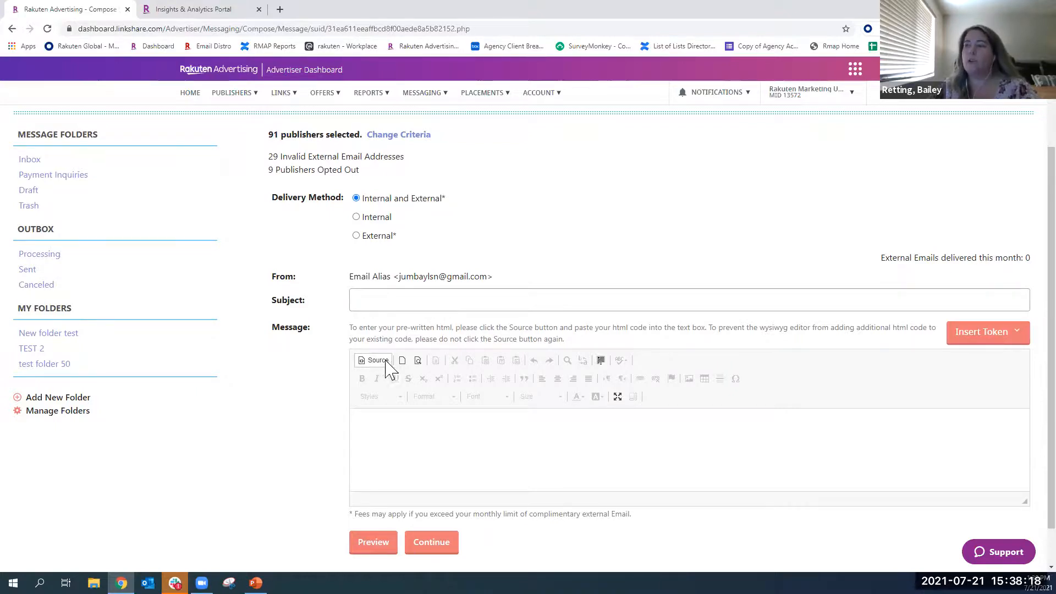
{"action": "left_click", "coordinate": [397, 422]}
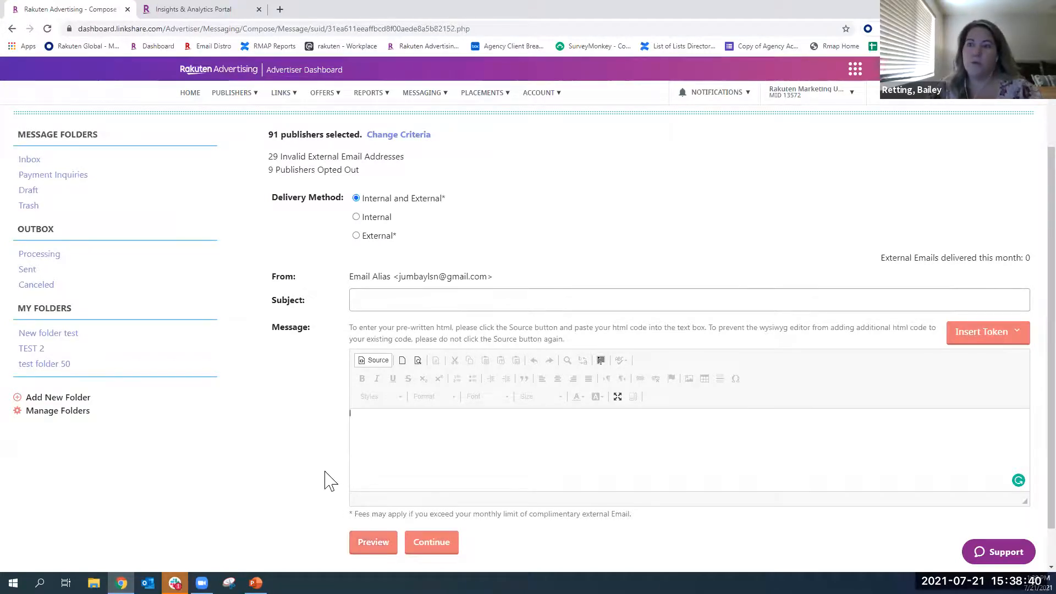
- View the Sent folder of the outbox and open the Paid Placements page
{"action": "left_click", "coordinate": [28, 272]}
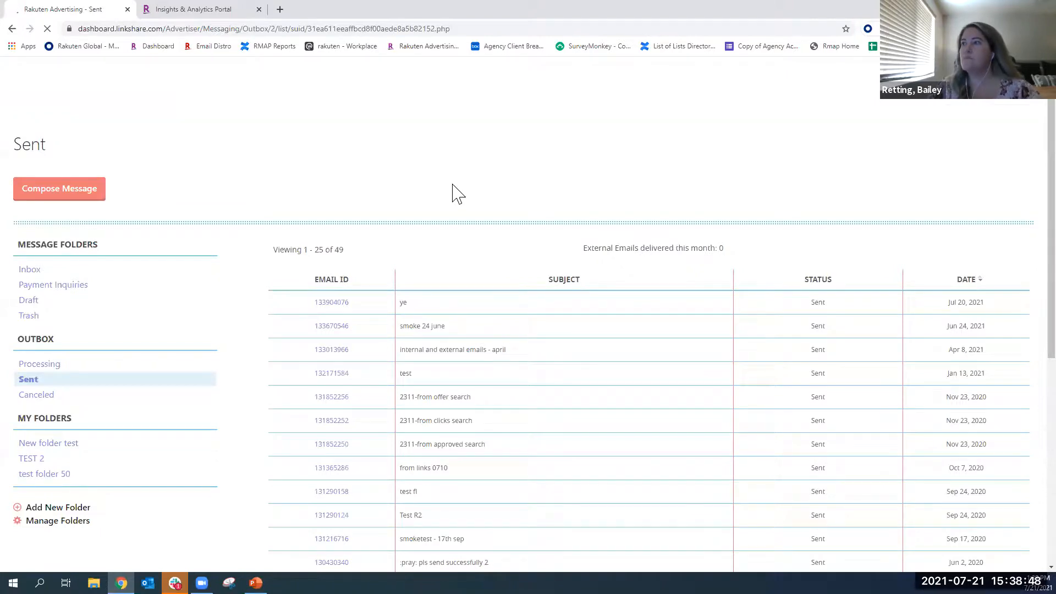
{"action": "left_click", "coordinate": [495, 98]}
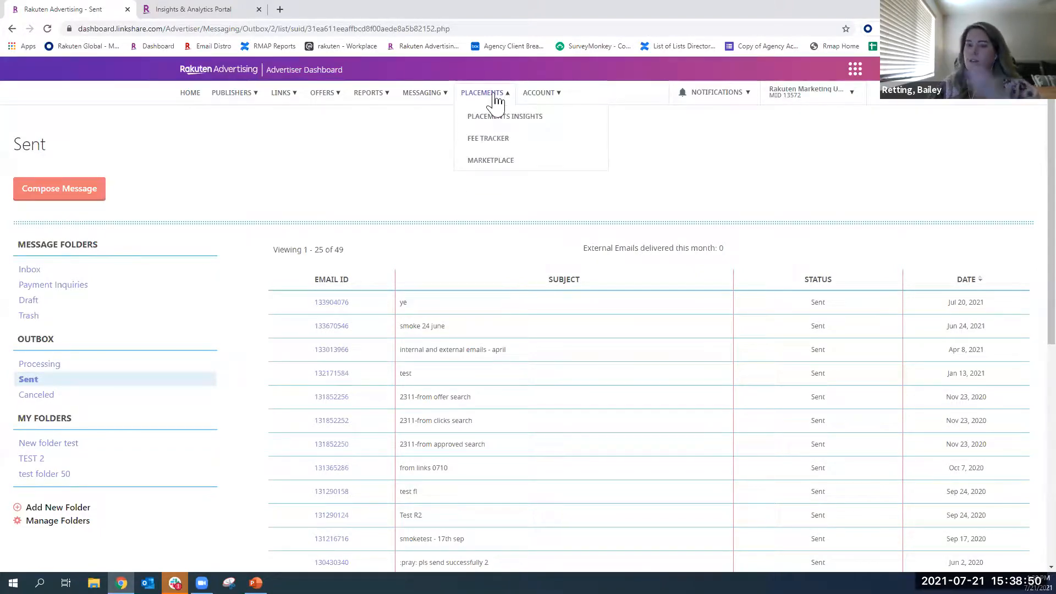
{"action": "left_click", "coordinate": [556, 96]}
{"action": "left_click", "coordinate": [495, 97]}
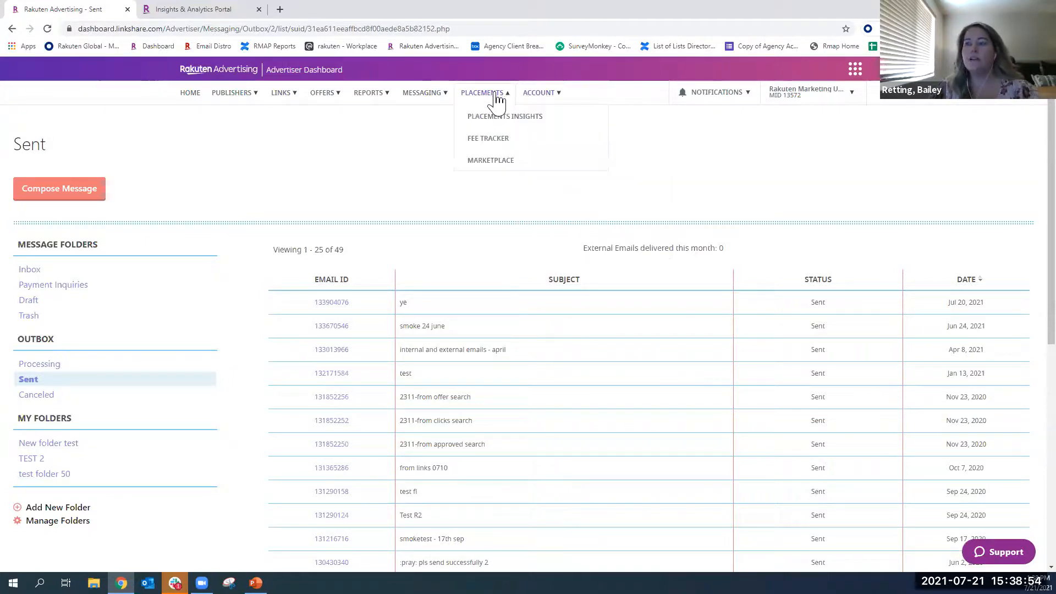
{"action": "left_click", "coordinate": [487, 126]}
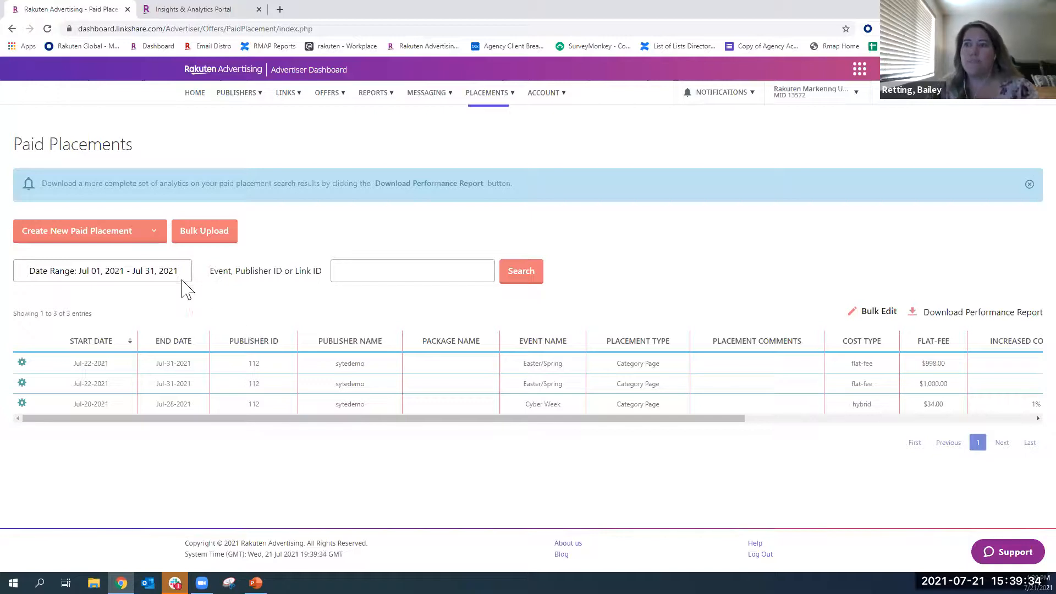
- Start a new individual paid placement and fill in the publisher ID, replacing the first choice with another saved ID
{"action": "left_click", "coordinate": [65, 231]}
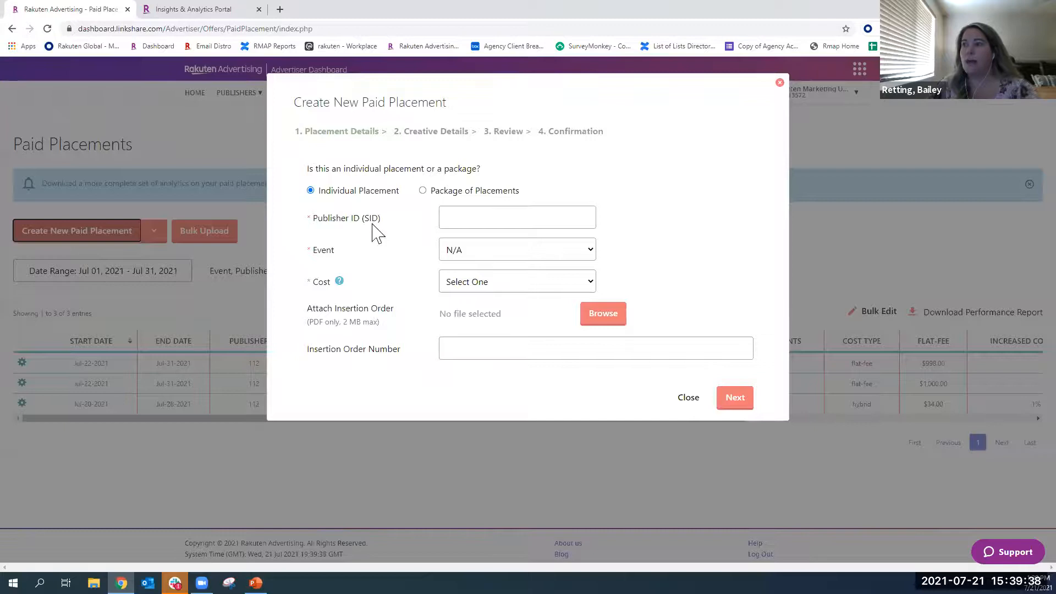
{"action": "left_click", "coordinate": [451, 222]}
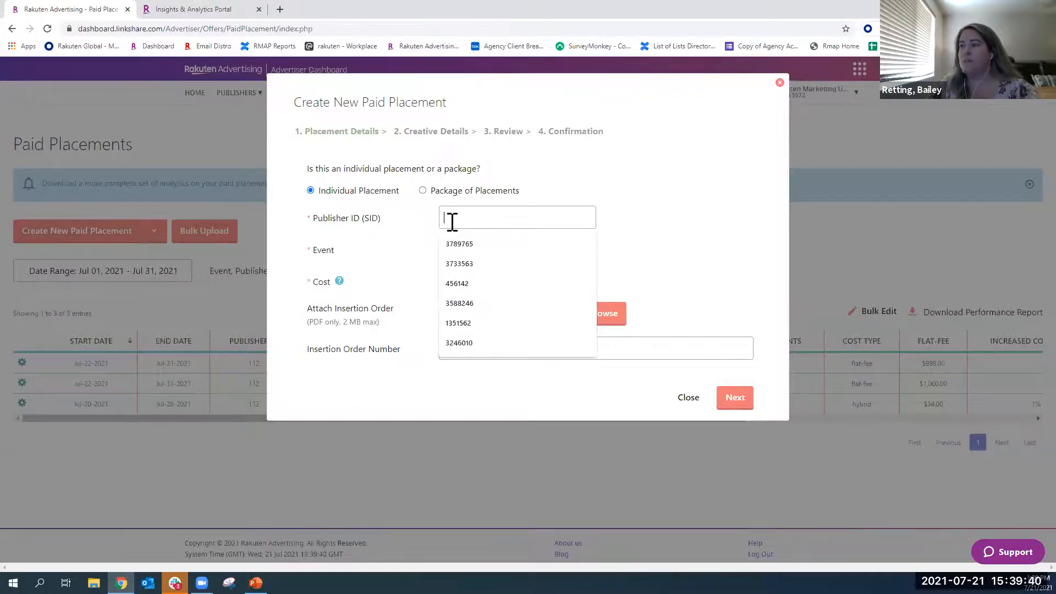
{"action": "left_click", "coordinate": [466, 324]}
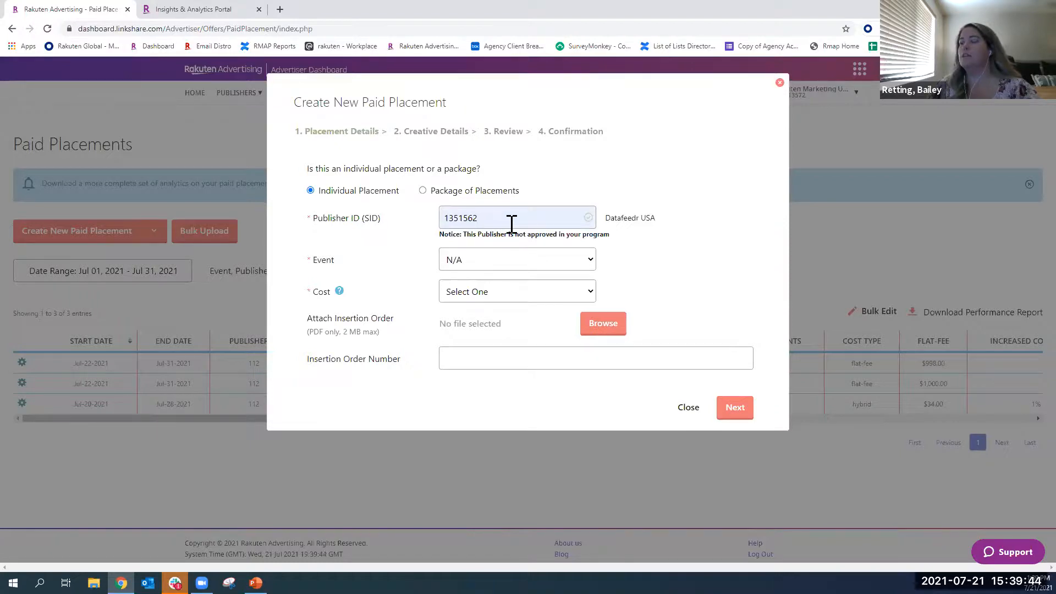
{"action": "double_click", "coordinate": [465, 217]}
{"action": "key", "text": "BackSpace"}
{"action": "left_click", "coordinate": [454, 217]}
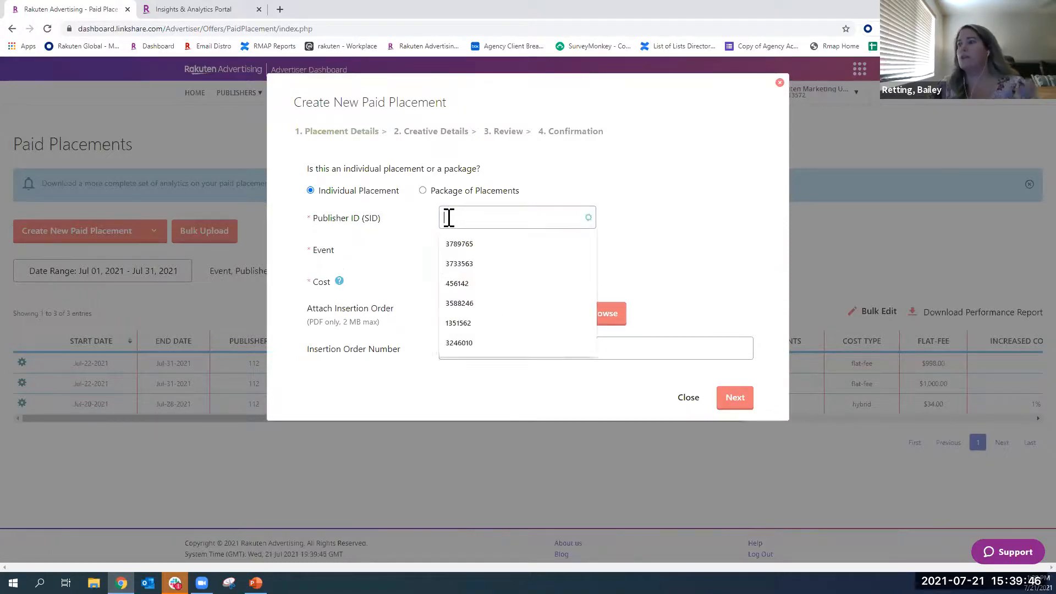
{"action": "left_click", "coordinate": [465, 242]}
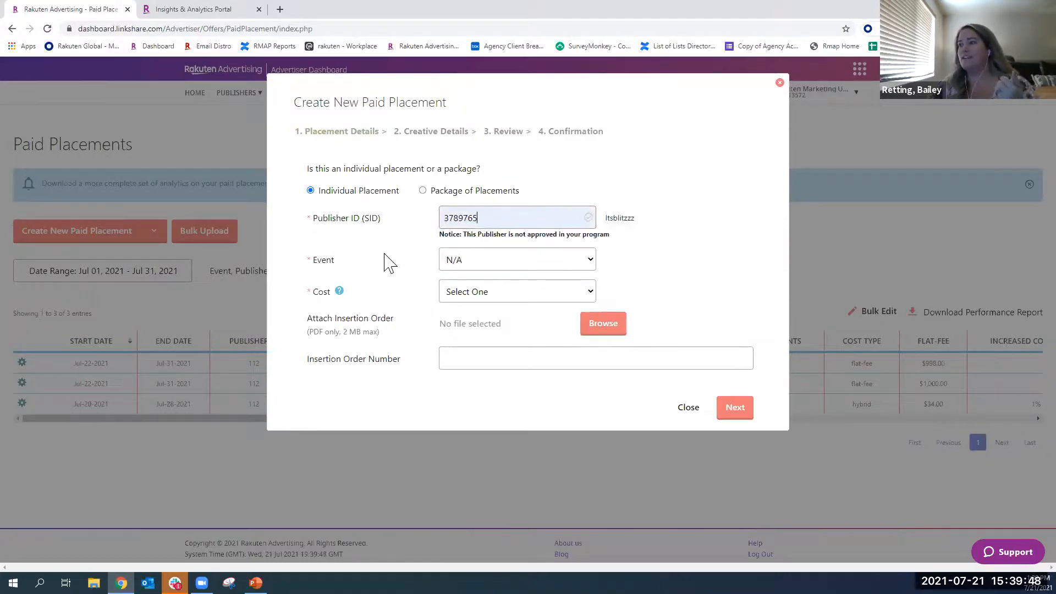
- Set the new placement's event to Back to School and its cost to Flat-fee, and close the form without saving
{"action": "left_click", "coordinate": [476, 264]}
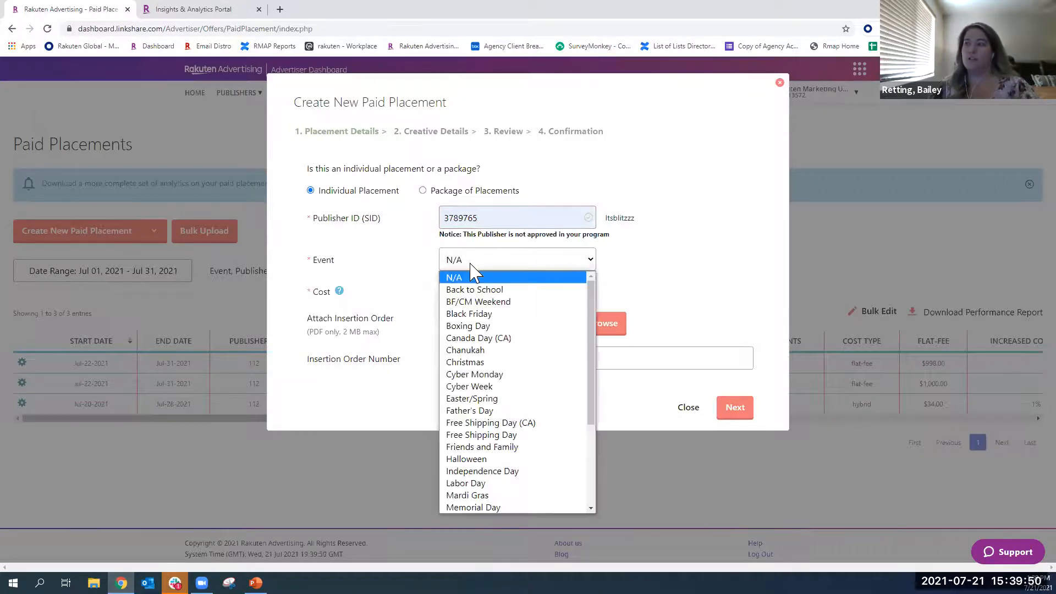
{"action": "left_click", "coordinate": [477, 290]}
{"action": "left_click", "coordinate": [472, 266]}
{"action": "left_click", "coordinate": [475, 267]}
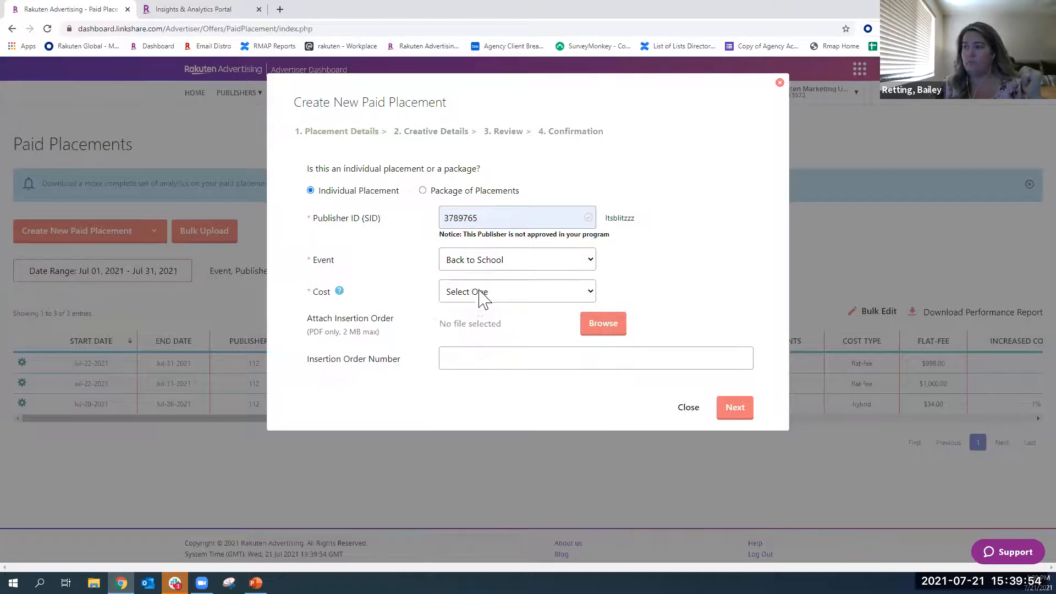
{"action": "left_click", "coordinate": [484, 291]}
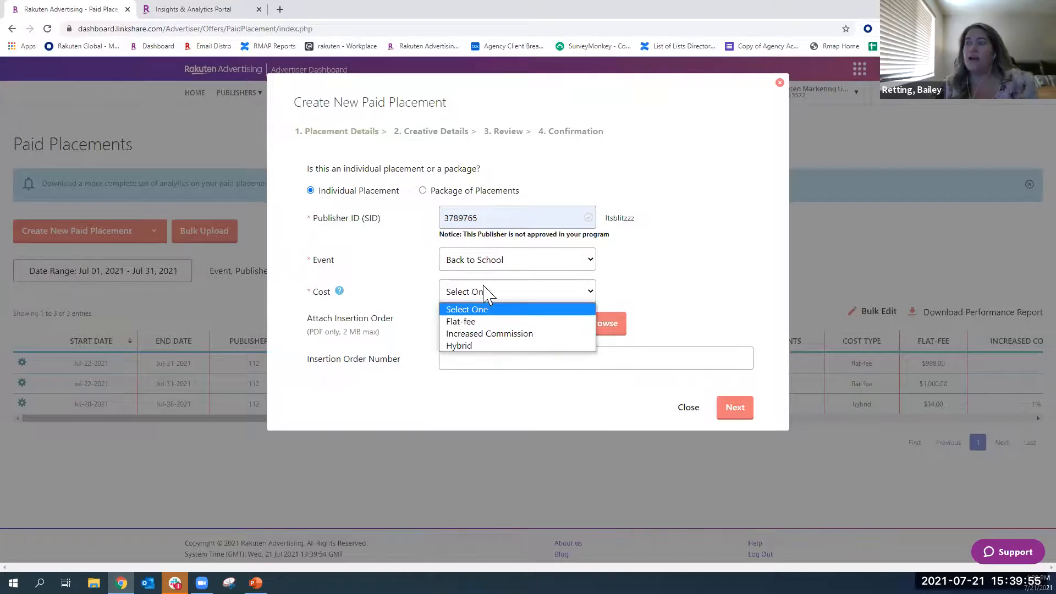
{"action": "left_click", "coordinate": [465, 325]}
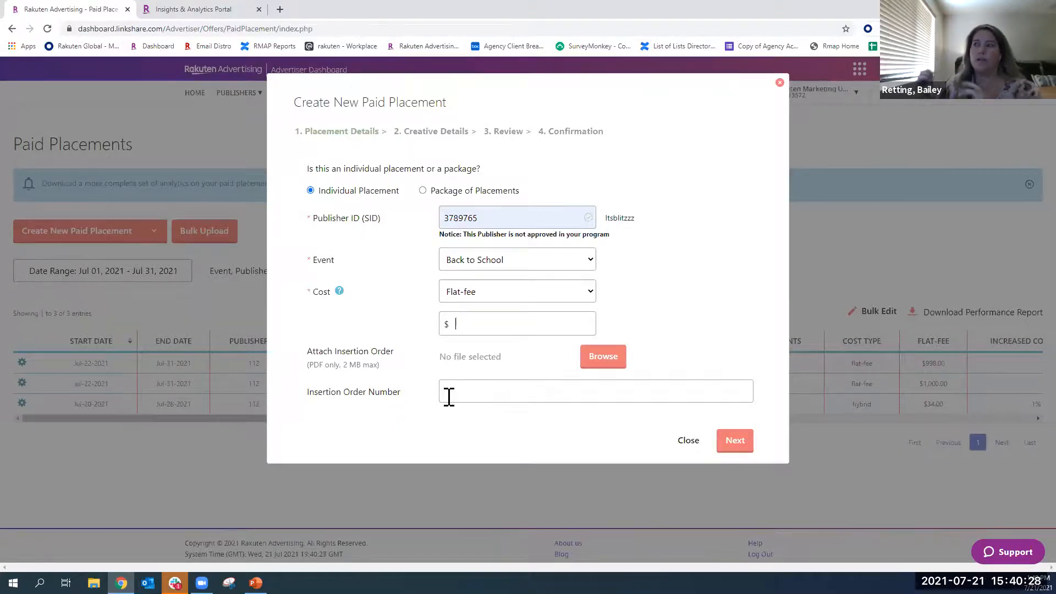
{"action": "left_click", "coordinate": [688, 441]}
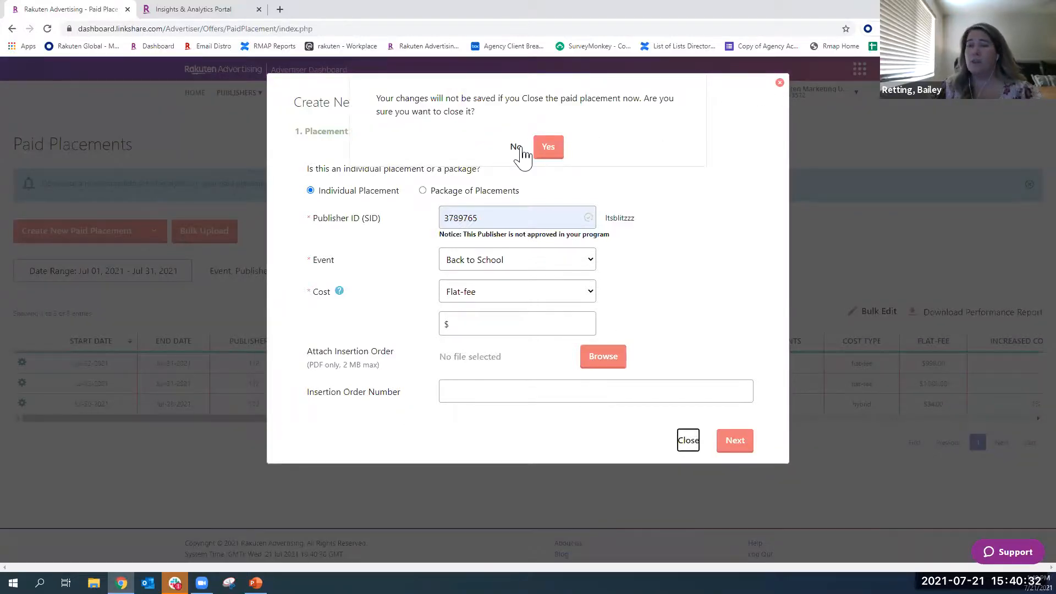
{"action": "left_click", "coordinate": [548, 148]}
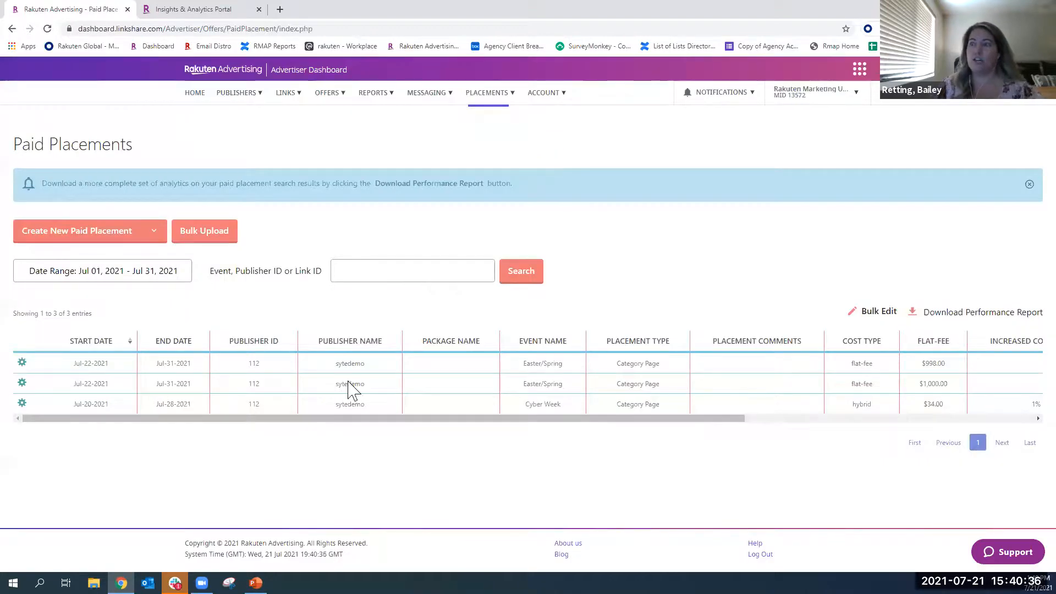
- Examine the remaining columns and date range options of the paid placements list, and open the Marketplace campaigns page
{"action": "left_click_drag", "start_coordinate": [646, 420], "coordinate": [952, 437]}
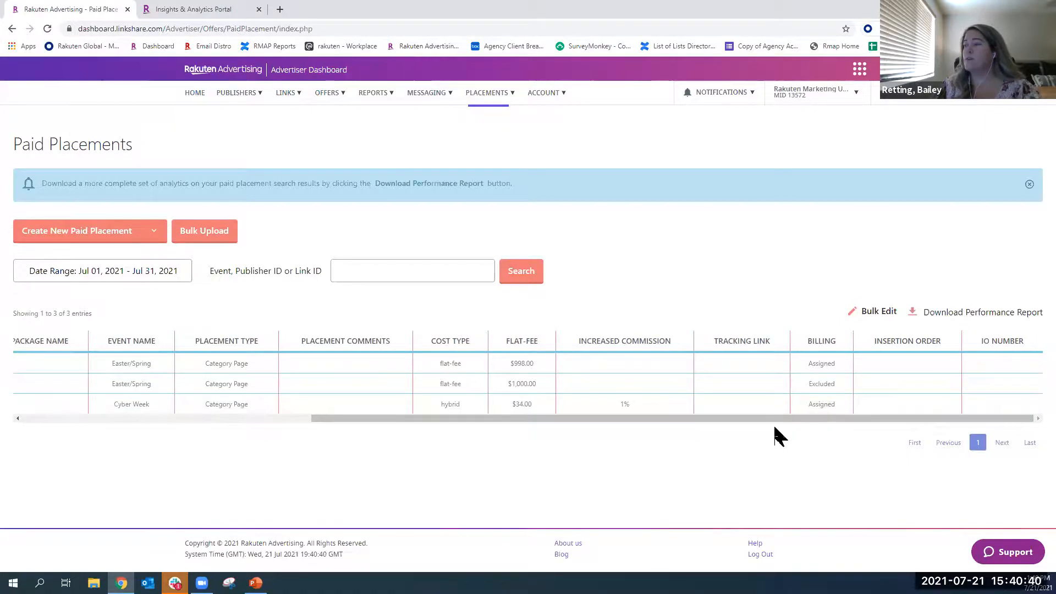
{"action": "left_click_drag", "start_coordinate": [757, 425], "coordinate": [414, 437]}
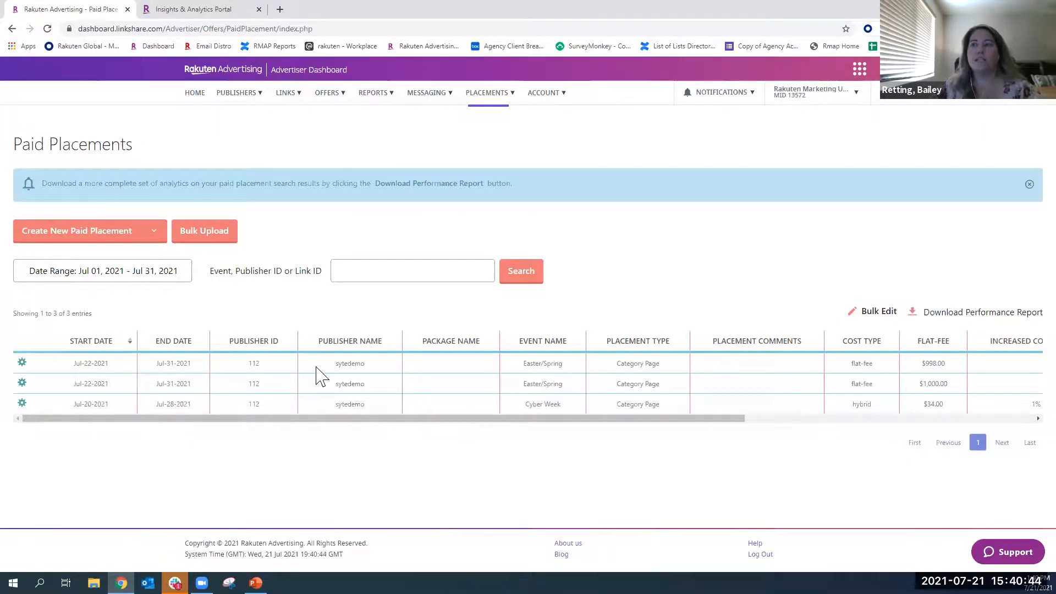
{"action": "left_click", "coordinate": [146, 275]}
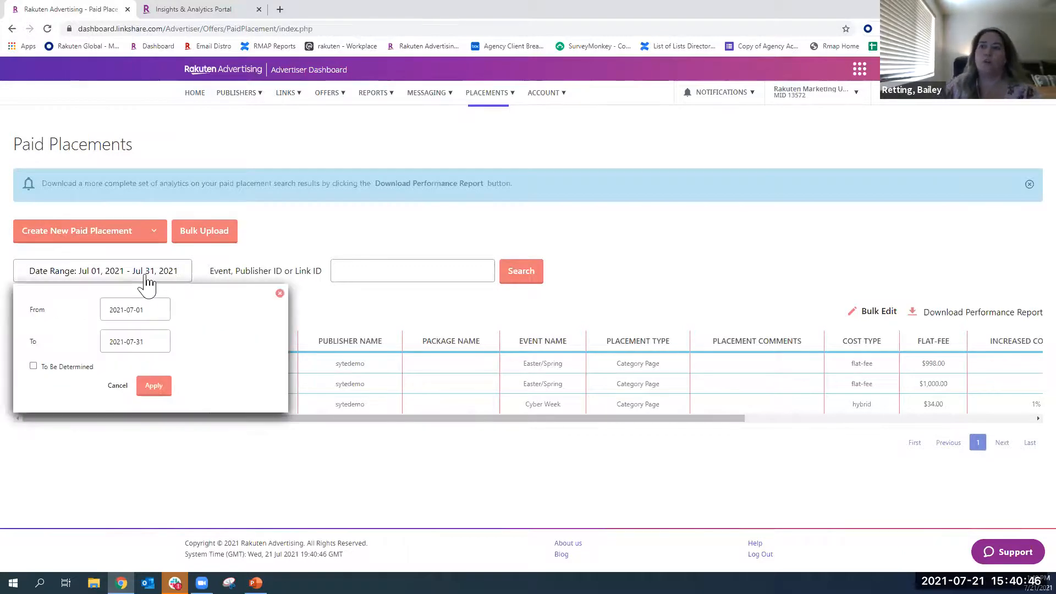
{"action": "mouse_move", "coordinate": [477, 105]}
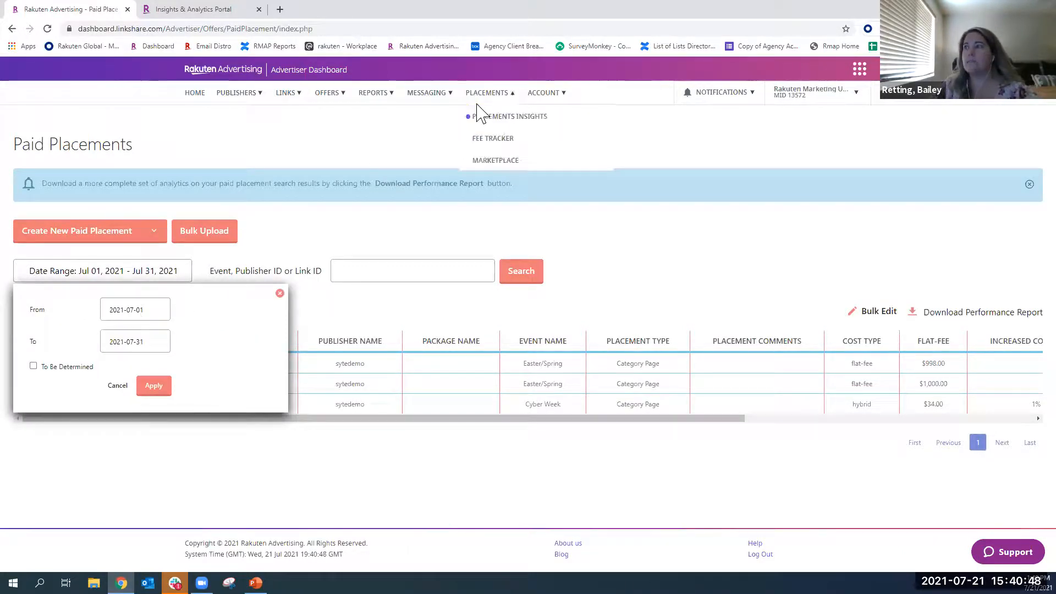
{"action": "left_click", "coordinate": [497, 170]}
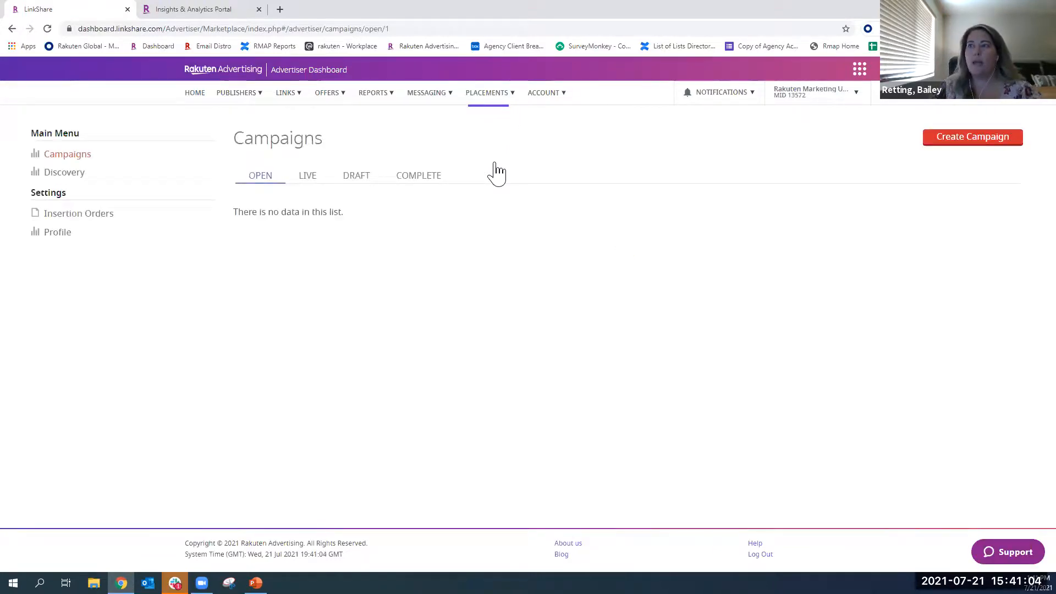
- Open the Marketplace Discovery page and browse the publishers with their available placement types
{"action": "left_click", "coordinate": [60, 177]}
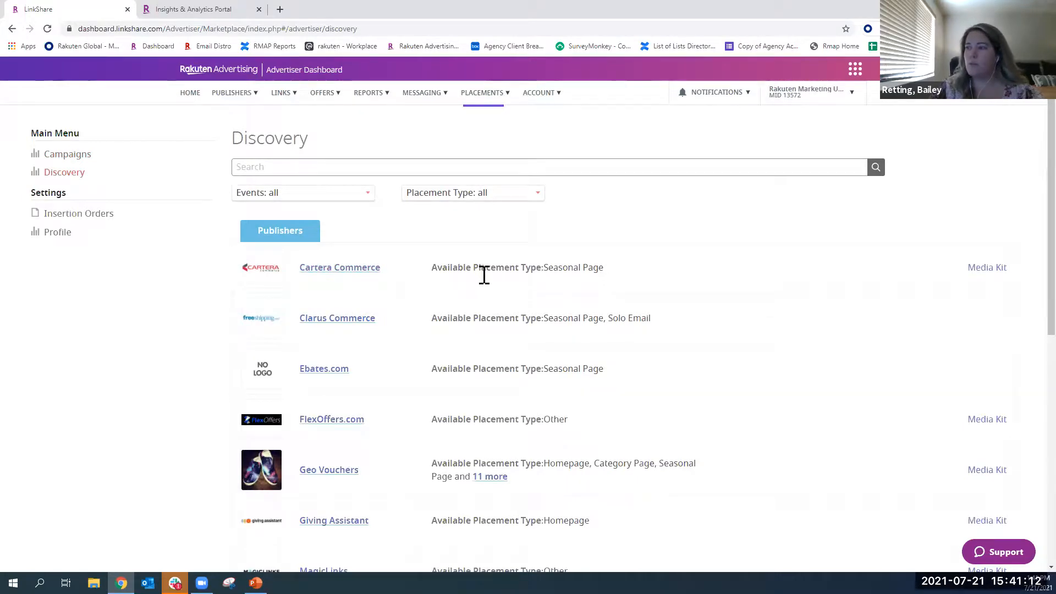
{"action": "scroll", "coordinate": [484, 275], "scroll_direction": "down", "scroll_amount": 1}
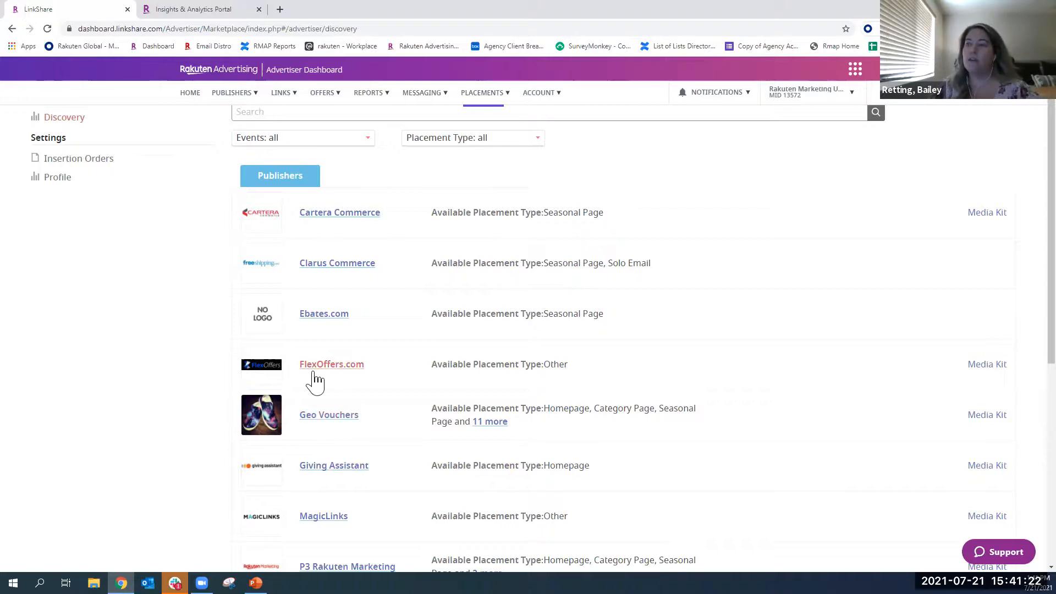
{"action": "scroll", "coordinate": [435, 384], "scroll_direction": "up", "scroll_amount": 1}
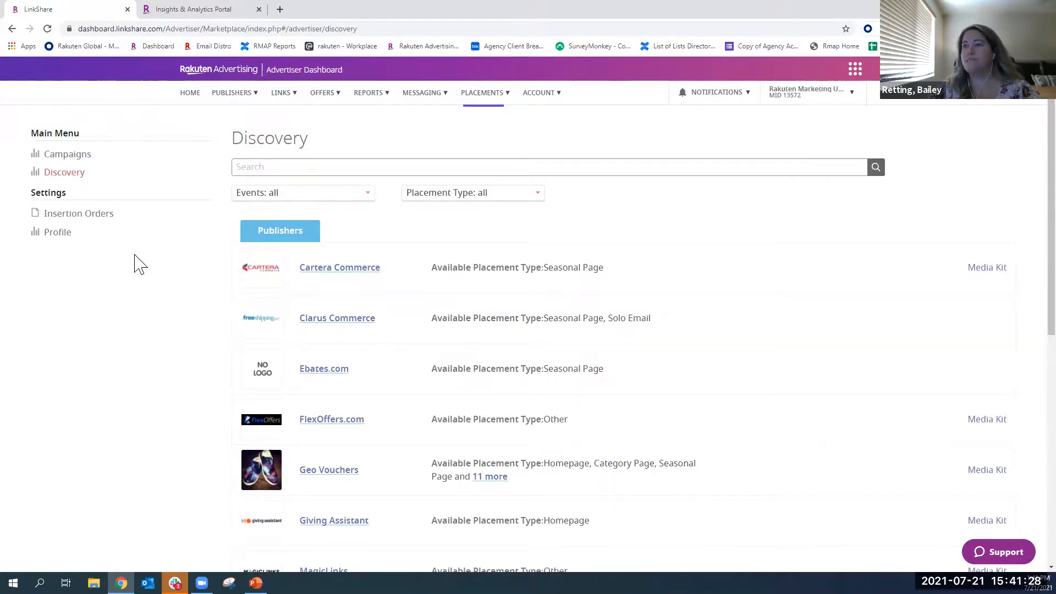
- Return to the Marketplace campaigns, view the Create Campaign form and close it without saving
{"action": "left_click", "coordinate": [69, 157]}
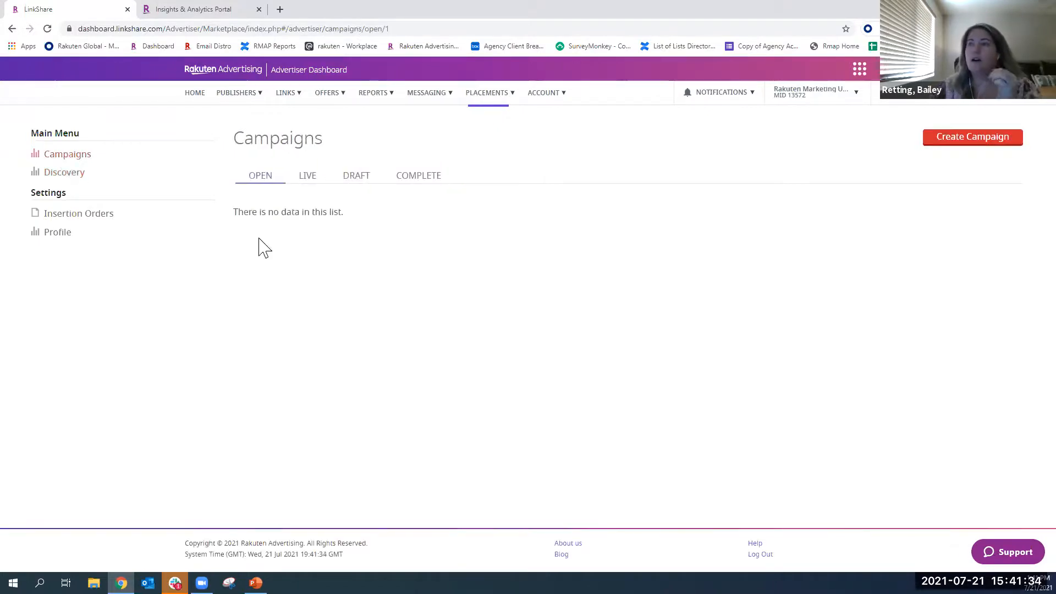
{"action": "left_click", "coordinate": [973, 139]}
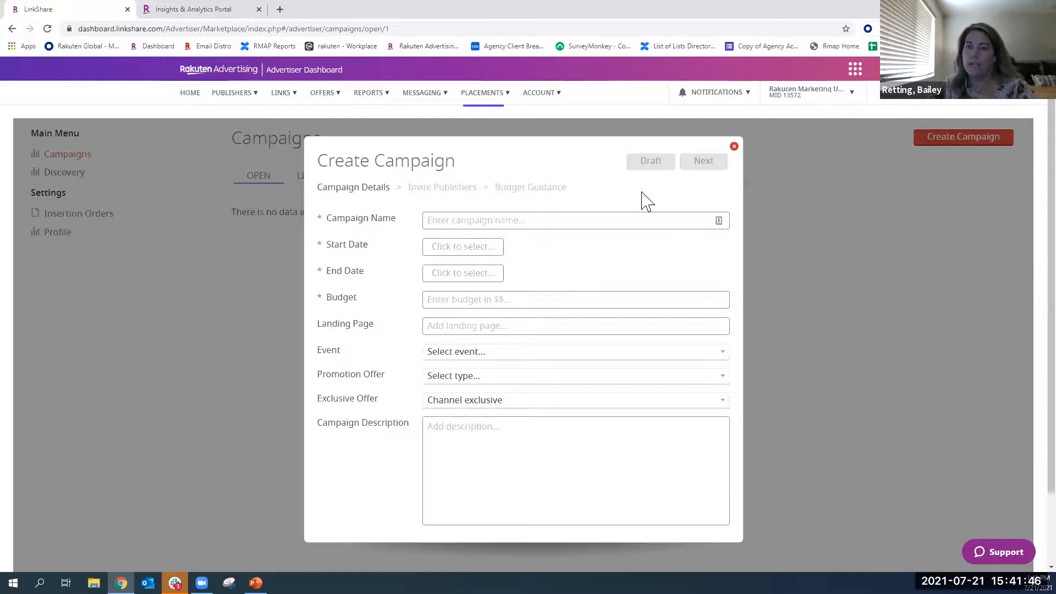
{"action": "left_click", "coordinate": [734, 146]}
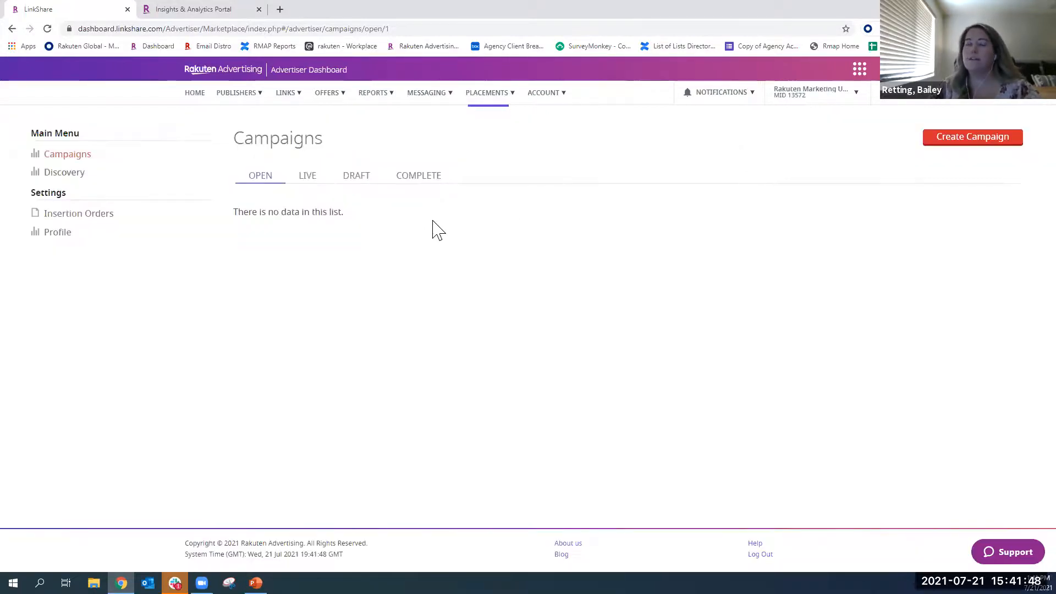
- Open the account's Contact Information and review its Contacts section, including the publisher contact and billing contact email fields
{"action": "mouse_move", "coordinate": [517, 101]}
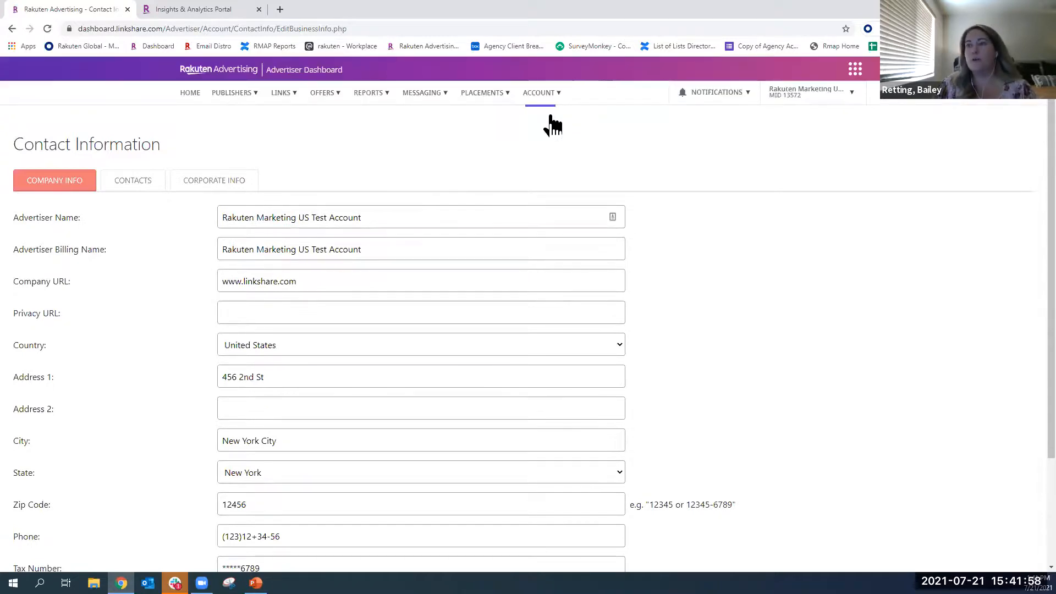
{"action": "left_click", "coordinate": [153, 186]}
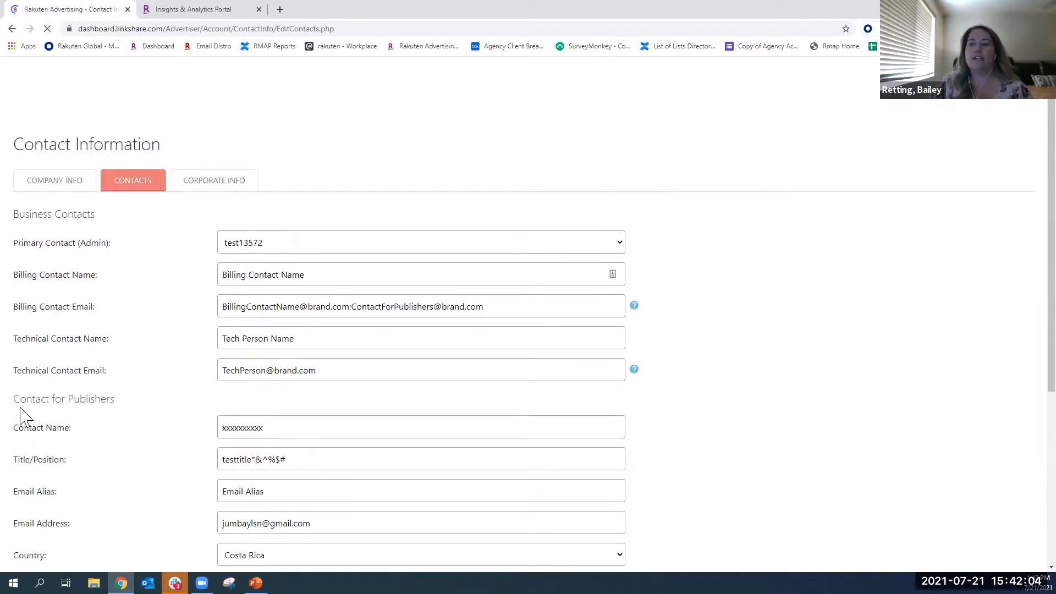
{"action": "triple_click", "coordinate": [114, 401]}
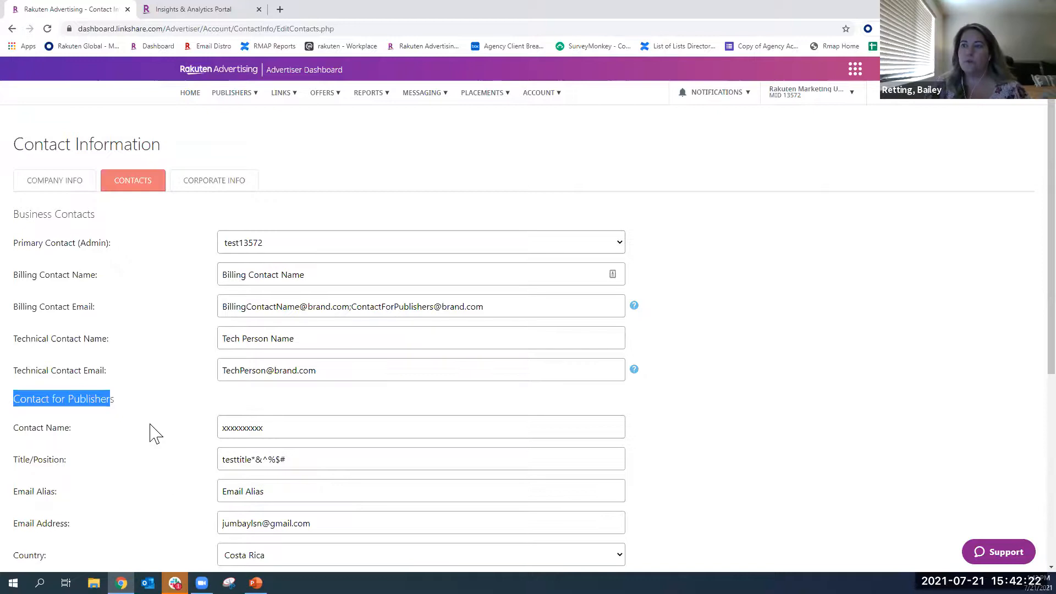
{"action": "left_click_drag", "start_coordinate": [13, 307], "coordinate": [102, 308]}
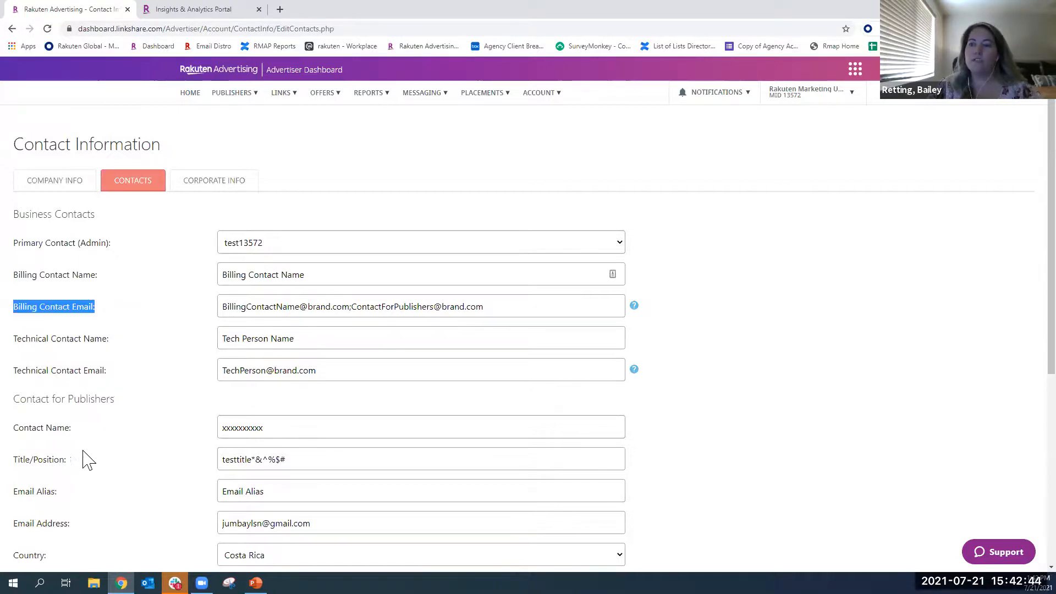
- Open Advertiser Settings and view the profile's Program Homepage, Recruitment Page and Program Listing sections
{"action": "left_click", "coordinate": [556, 92]}
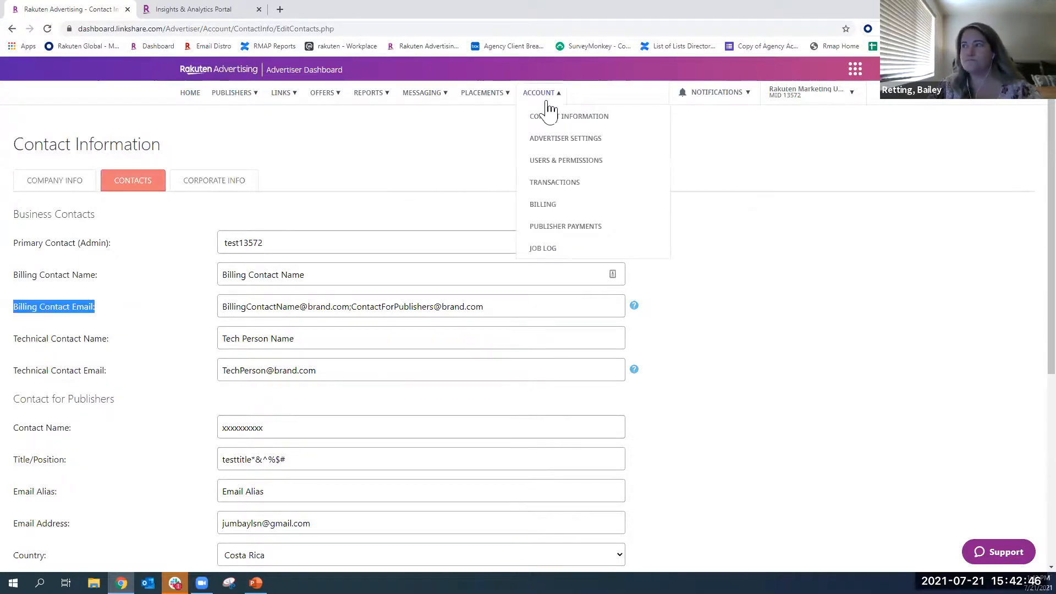
{"action": "left_click", "coordinate": [559, 141]}
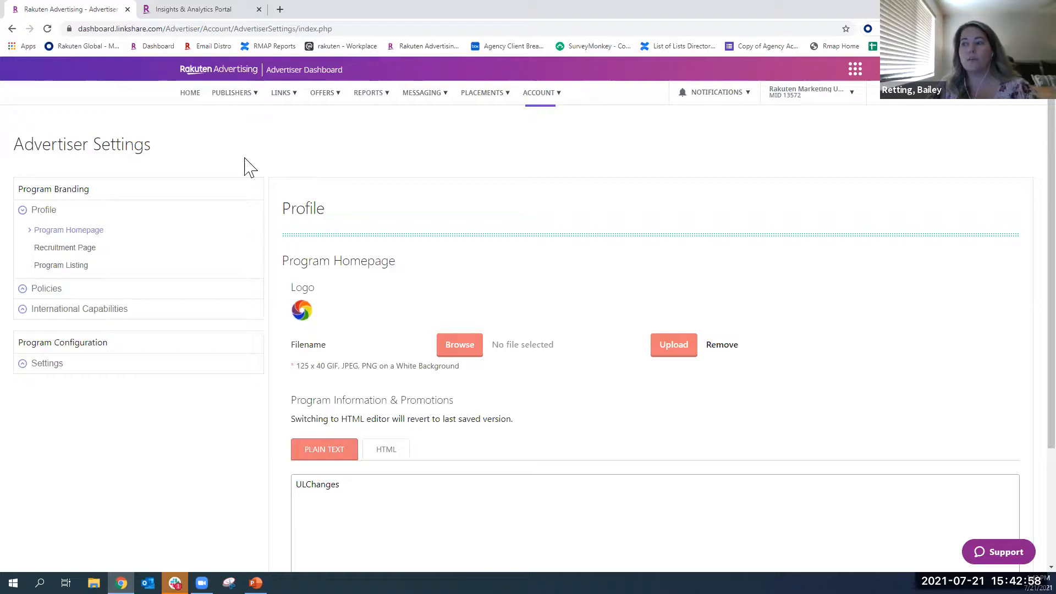
{"action": "scroll", "coordinate": [458, 454], "scroll_direction": "down", "scroll_amount": 1}
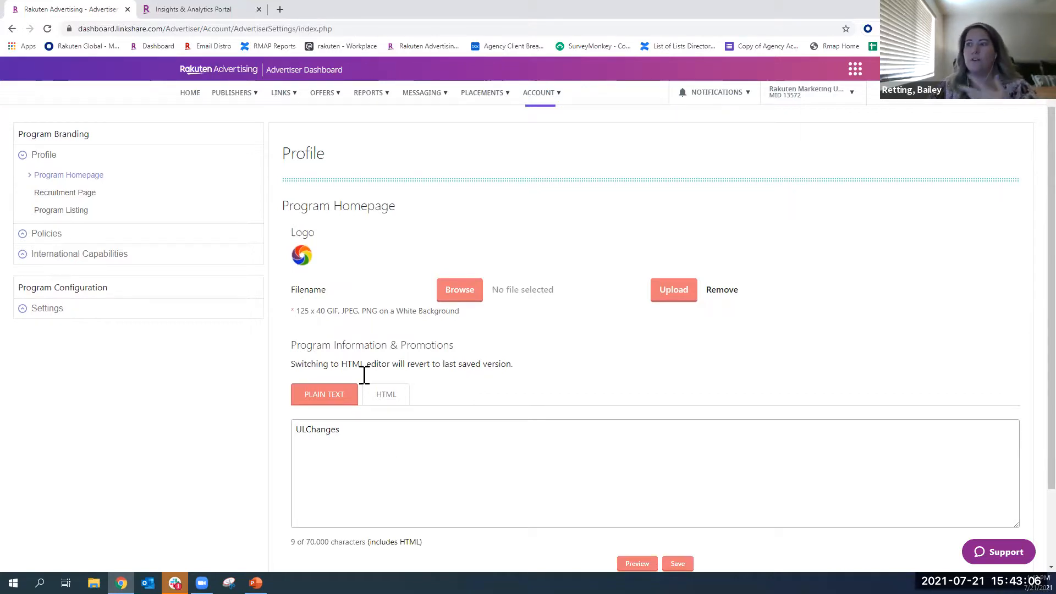
{"action": "left_click", "coordinate": [83, 192]}
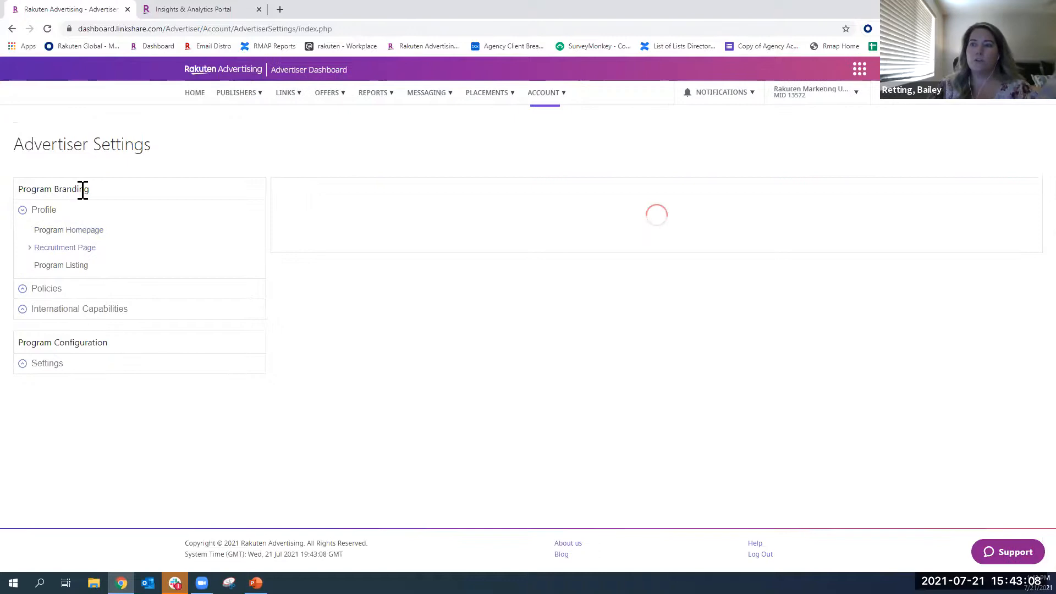
{"action": "scroll", "coordinate": [431, 352], "scroll_direction": "down", "scroll_amount": 1}
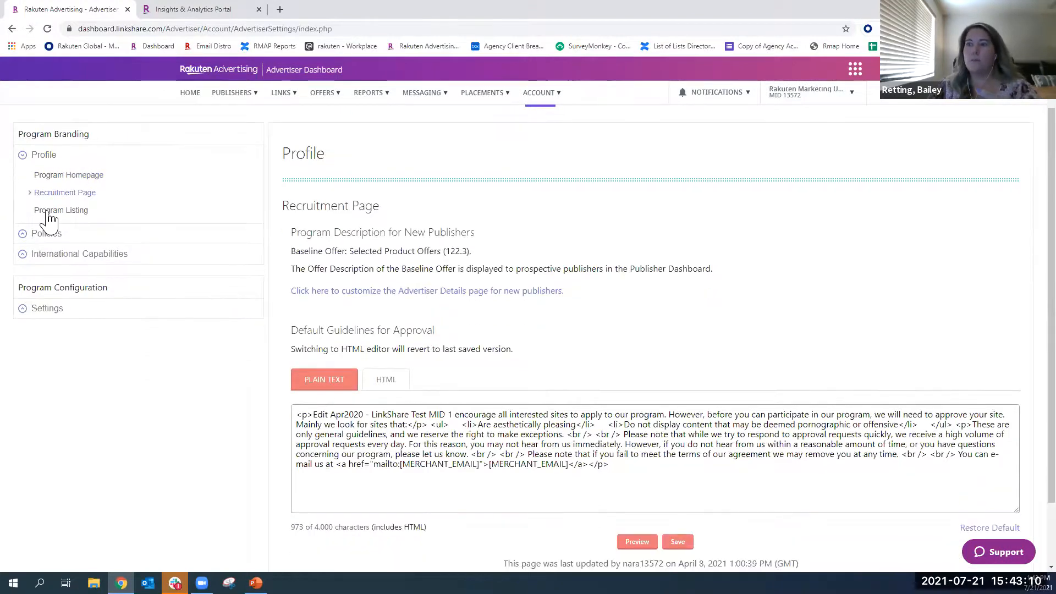
{"action": "left_click", "coordinate": [65, 218]}
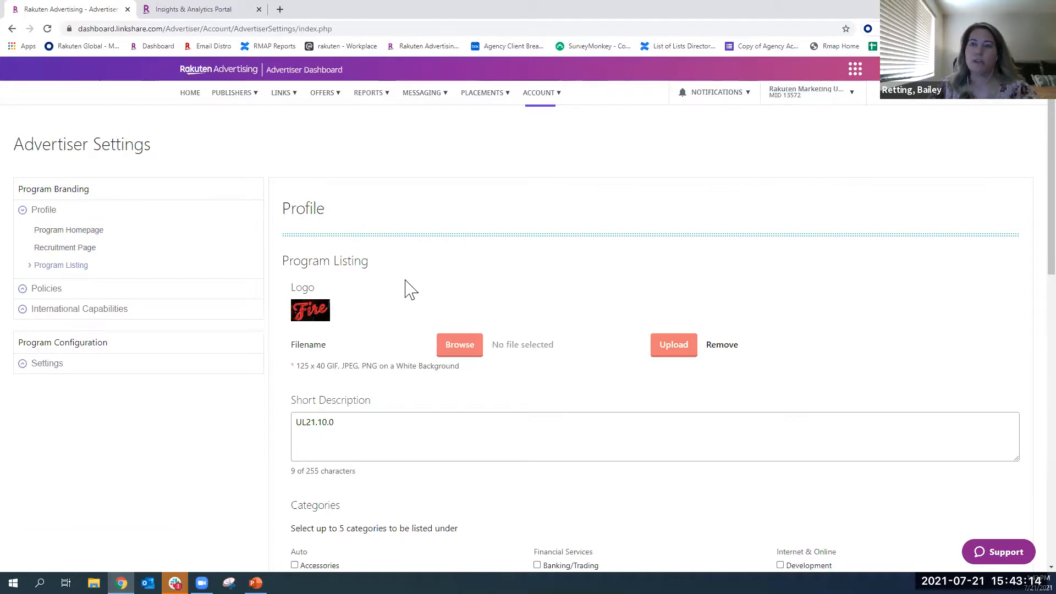
{"action": "scroll", "coordinate": [410, 290], "scroll_direction": "down", "scroll_amount": 1}
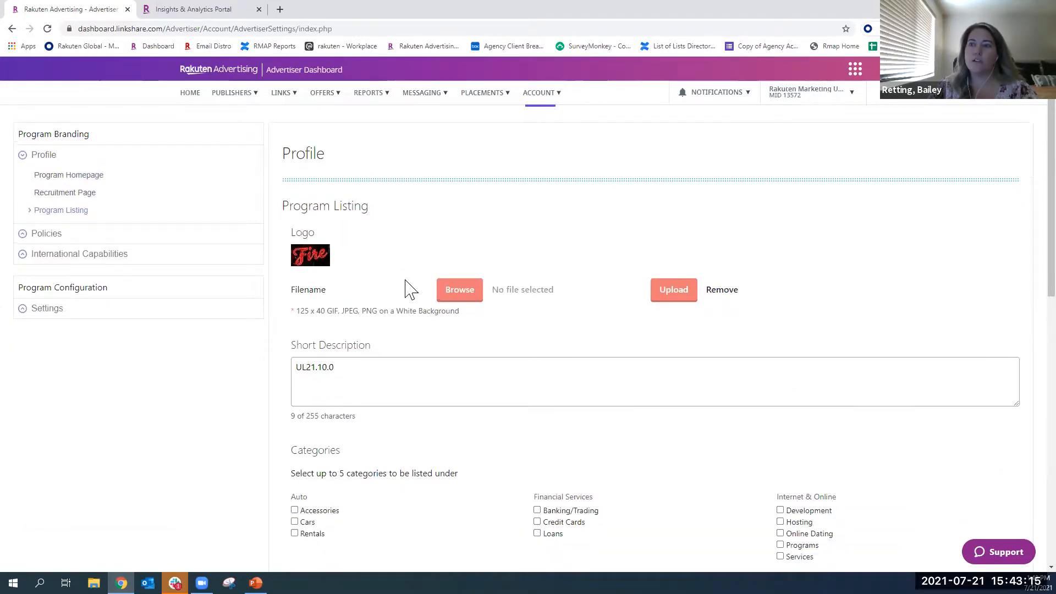
- Open the Program Features settings and examine the default return days, deep linking and default terms and conditions
{"action": "left_click", "coordinate": [49, 310]}
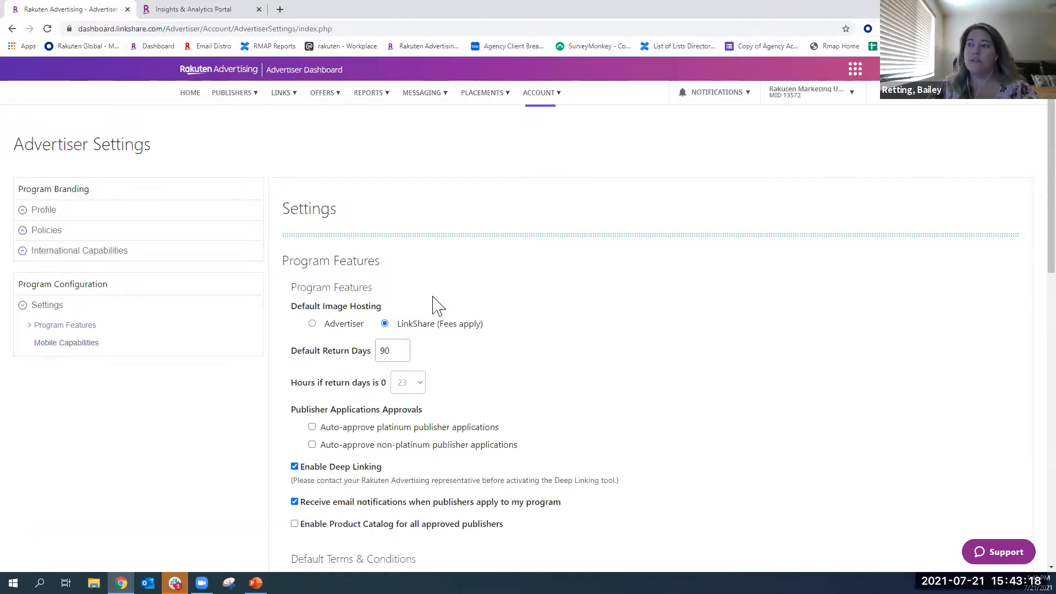
{"action": "left_click_drag", "start_coordinate": [371, 353], "coordinate": [302, 359]}
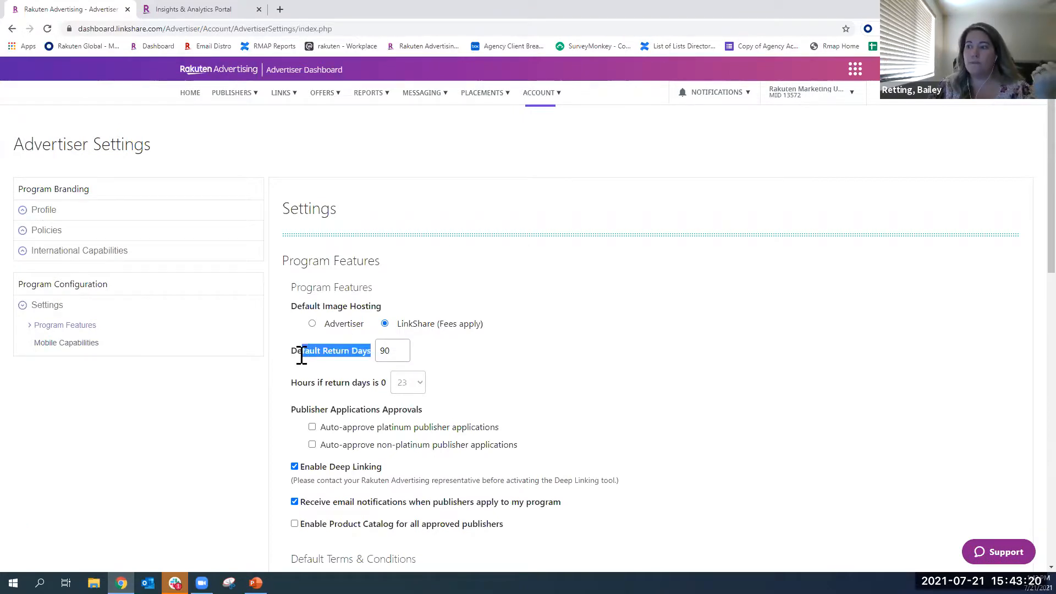
{"action": "scroll", "coordinate": [391, 382], "scroll_direction": "down", "scroll_amount": 2}
{"action": "left_click_drag", "start_coordinate": [382, 358], "coordinate": [308, 363]}
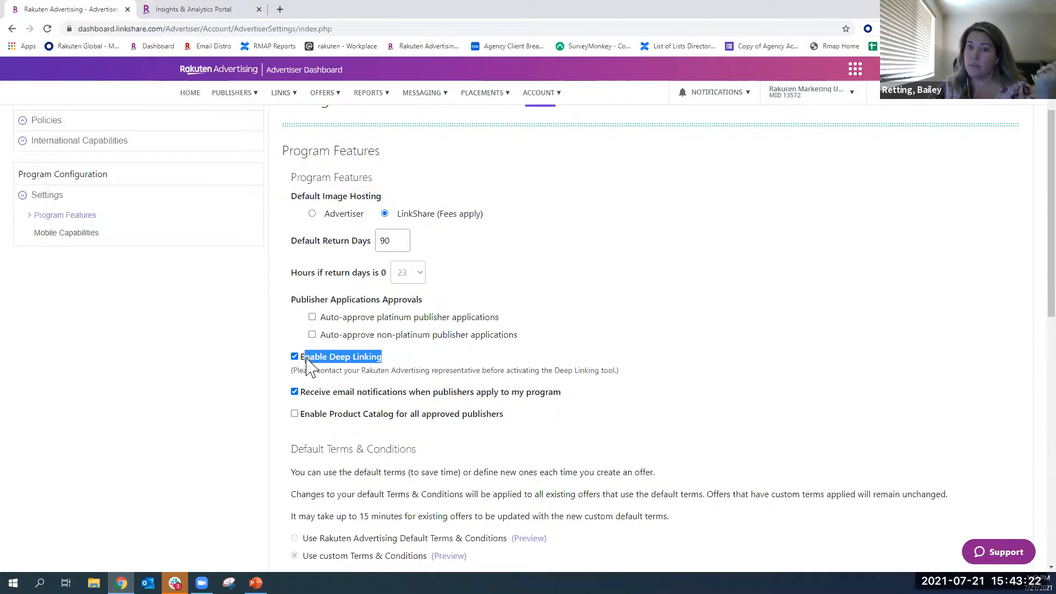
{"action": "scroll", "coordinate": [412, 368], "scroll_direction": "down", "scroll_amount": 1}
{"action": "scroll", "coordinate": [427, 333], "scroll_direction": "down", "scroll_amount": 2}
{"action": "left_click_drag", "start_coordinate": [422, 310], "coordinate": [315, 286]}
{"action": "left_click_drag", "start_coordinate": [379, 326], "coordinate": [375, 321]}
{"action": "scroll", "coordinate": [366, 385], "scroll_direction": "down", "scroll_amount": 1}
{"action": "scroll", "coordinate": [358, 363], "scroll_direction": "down", "scroll_amount": 2}
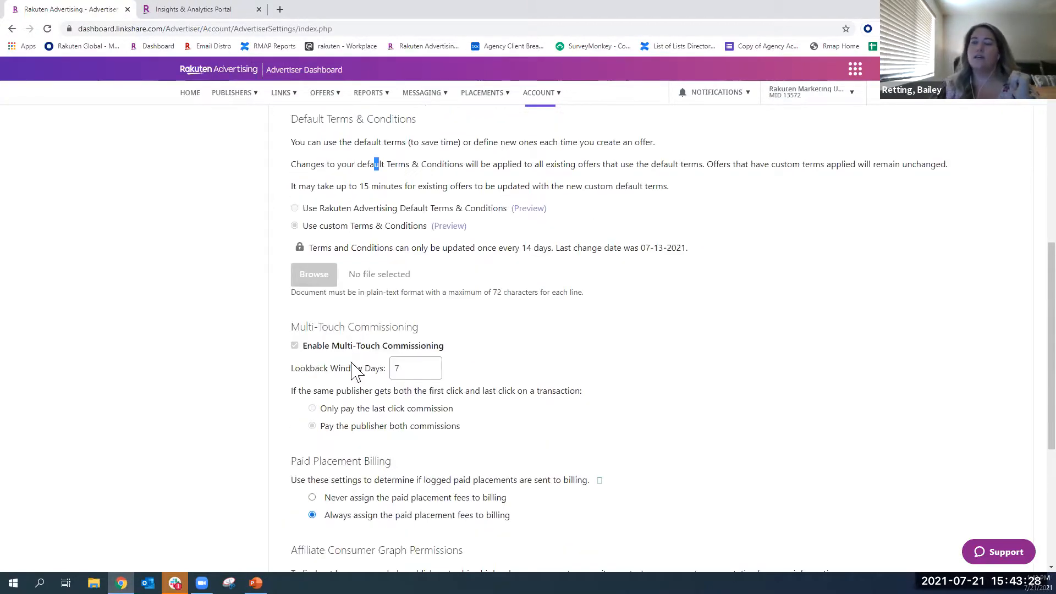
- Review the Multi-Touch Commissioning, Paid Placement Billing and Affiliate Consumer Graph Permissions settings of the program
{"action": "scroll", "coordinate": [348, 418], "scroll_direction": "down", "scroll_amount": 1}
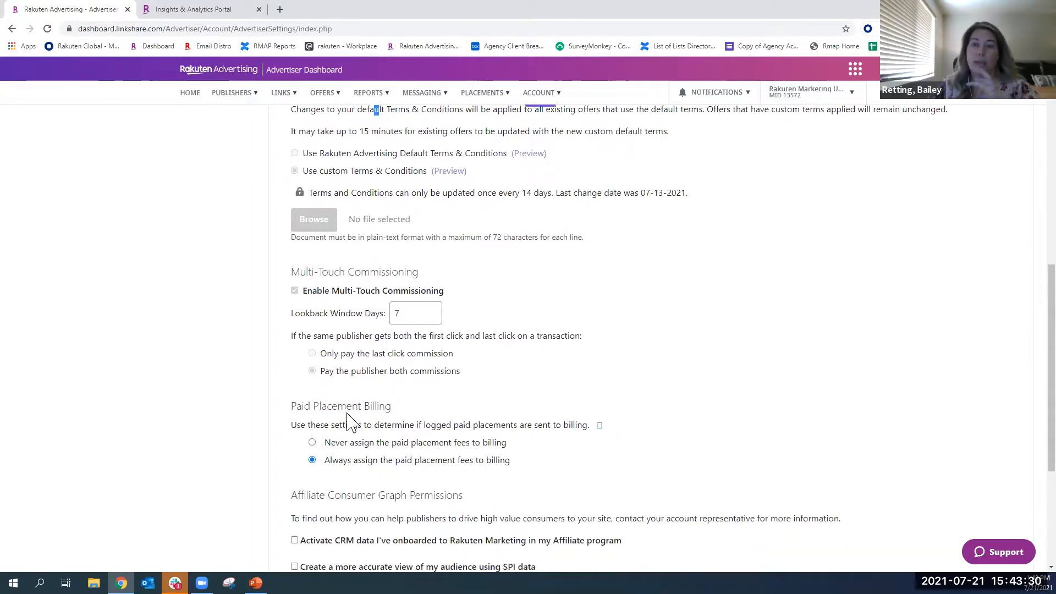
{"action": "left_click_drag", "start_coordinate": [406, 407], "coordinate": [291, 416]}
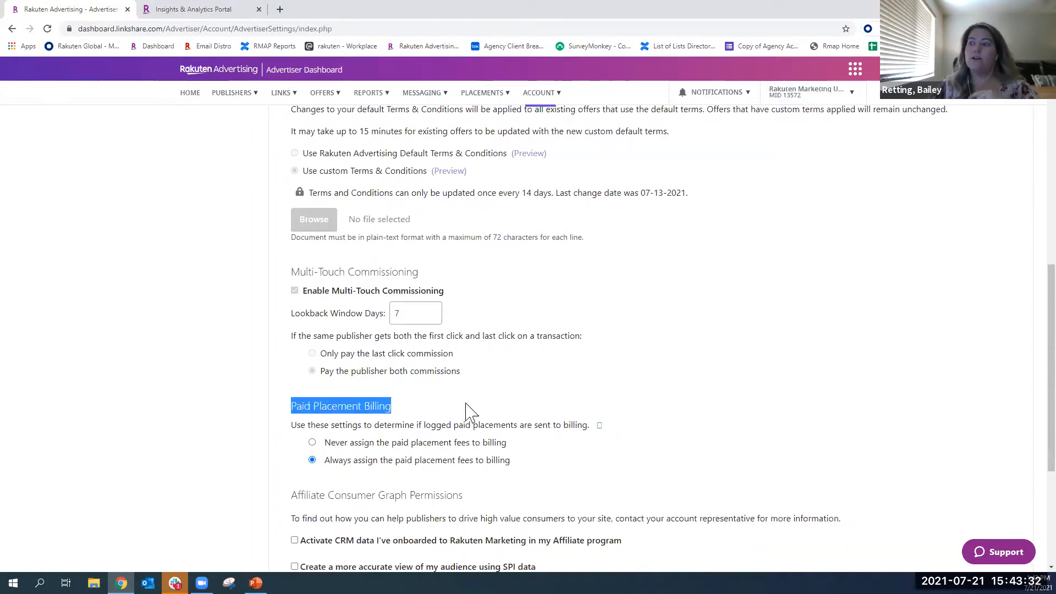
{"action": "scroll", "coordinate": [418, 410], "scroll_direction": "down", "scroll_amount": 1}
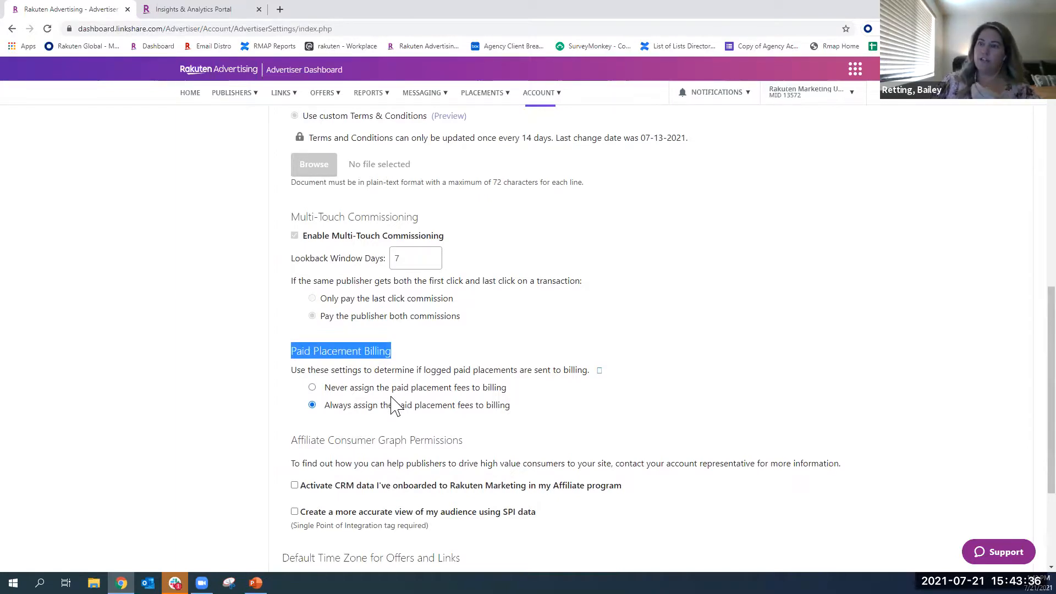
{"action": "left_click_drag", "start_coordinate": [518, 417], "coordinate": [471, 414]}
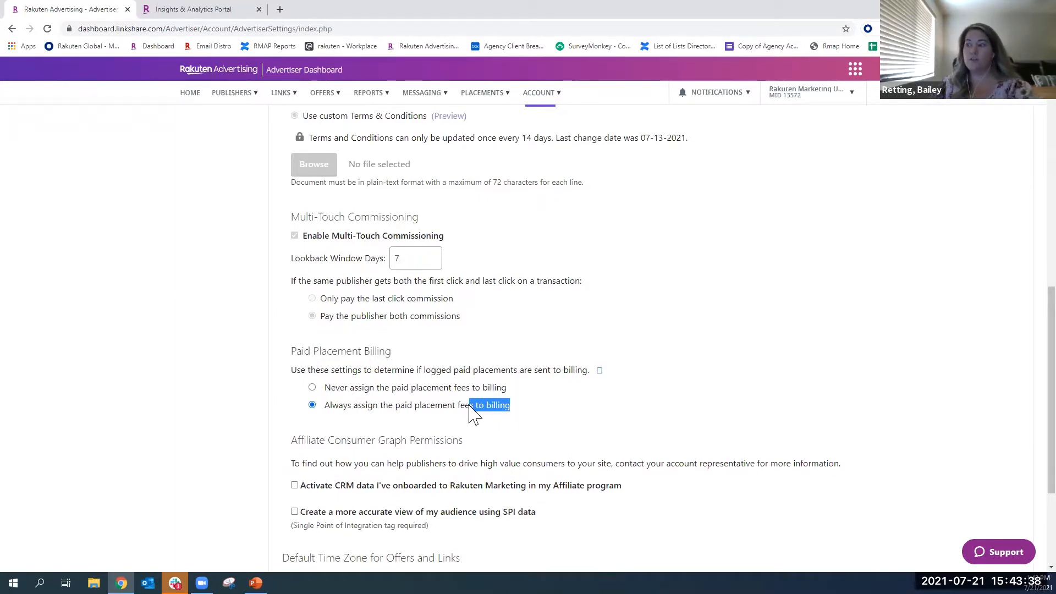
{"action": "left_click", "coordinate": [371, 401]}
{"action": "scroll", "coordinate": [371, 398], "scroll_direction": "down", "scroll_amount": 1}
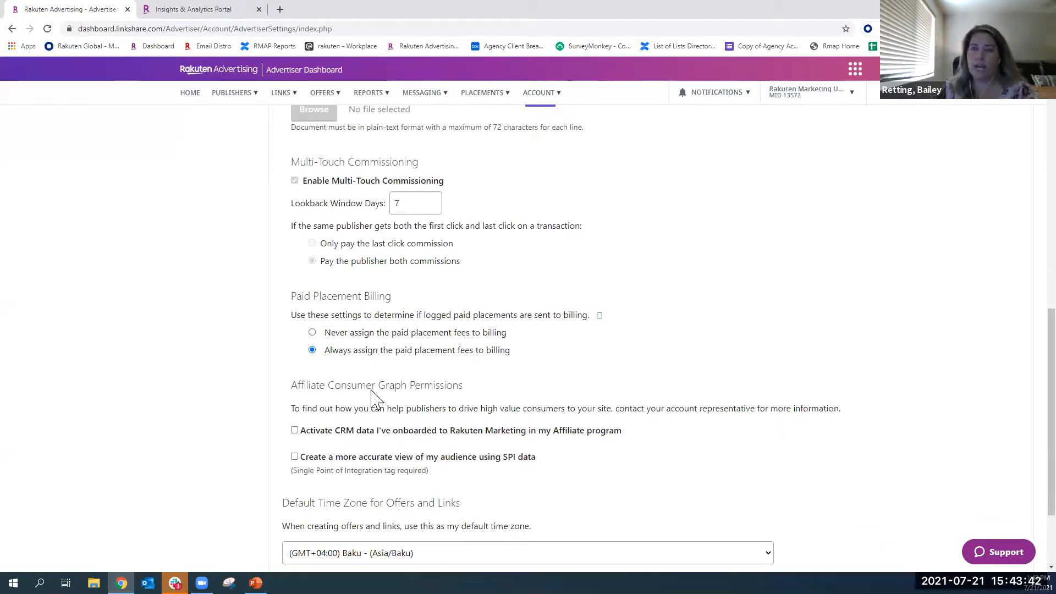
{"action": "scroll", "coordinate": [371, 395], "scroll_direction": "up", "scroll_amount": 10}
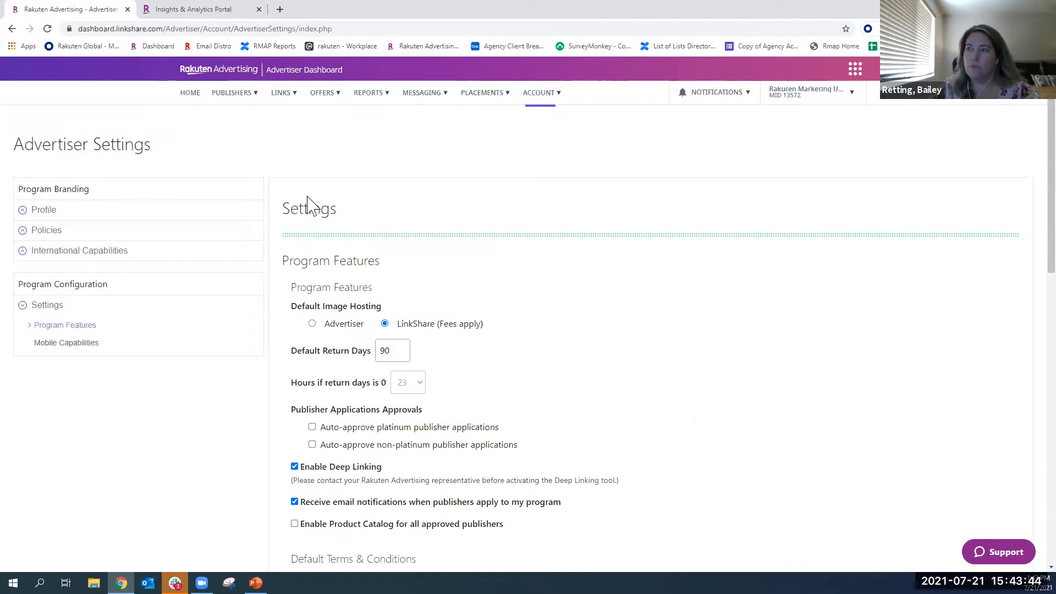
- Open the account's Transactions page, view the Manual Cancellation form and return to the transaction options
{"action": "left_click", "coordinate": [540, 94]}
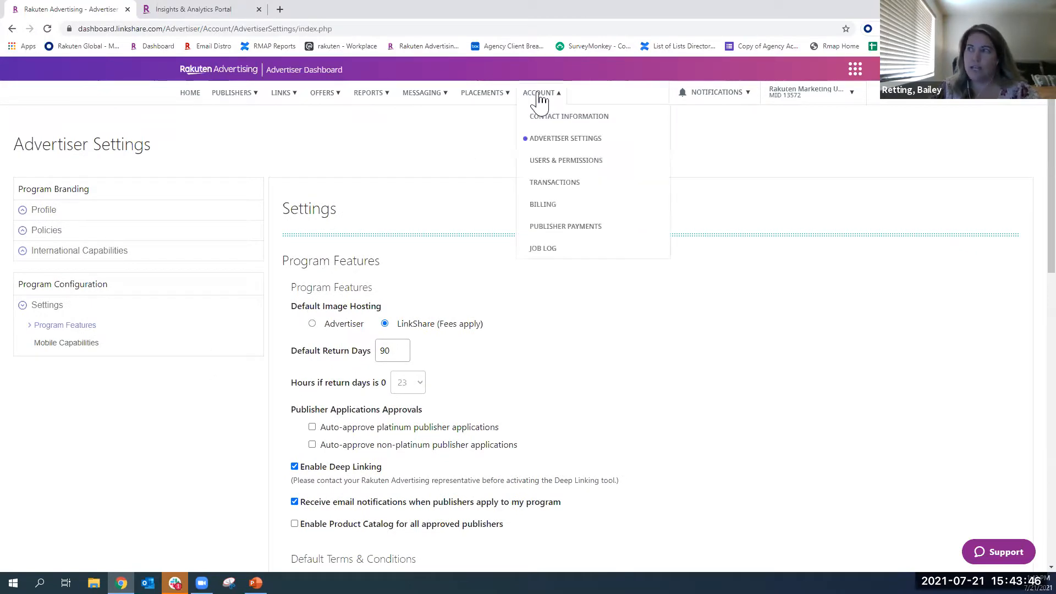
{"action": "left_click", "coordinate": [556, 188]}
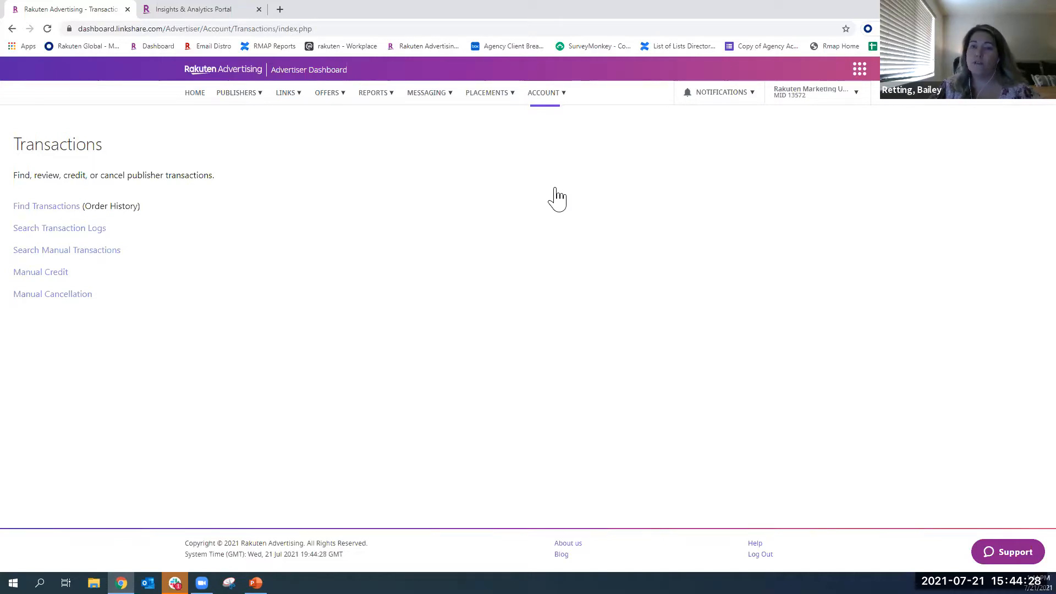
{"action": "left_click", "coordinate": [69, 296]}
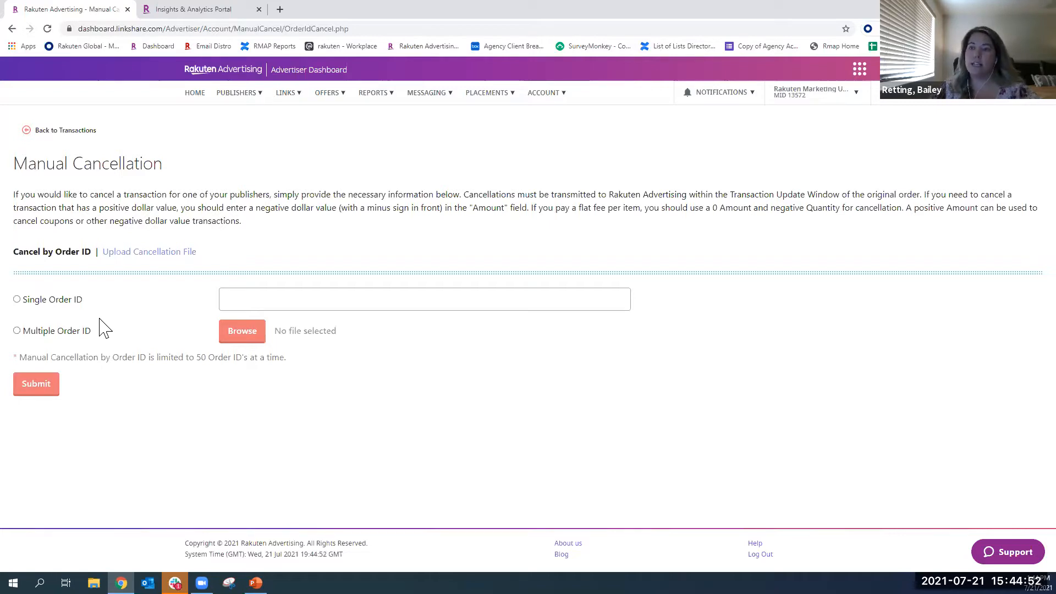
{"action": "left_click", "coordinate": [63, 132]}
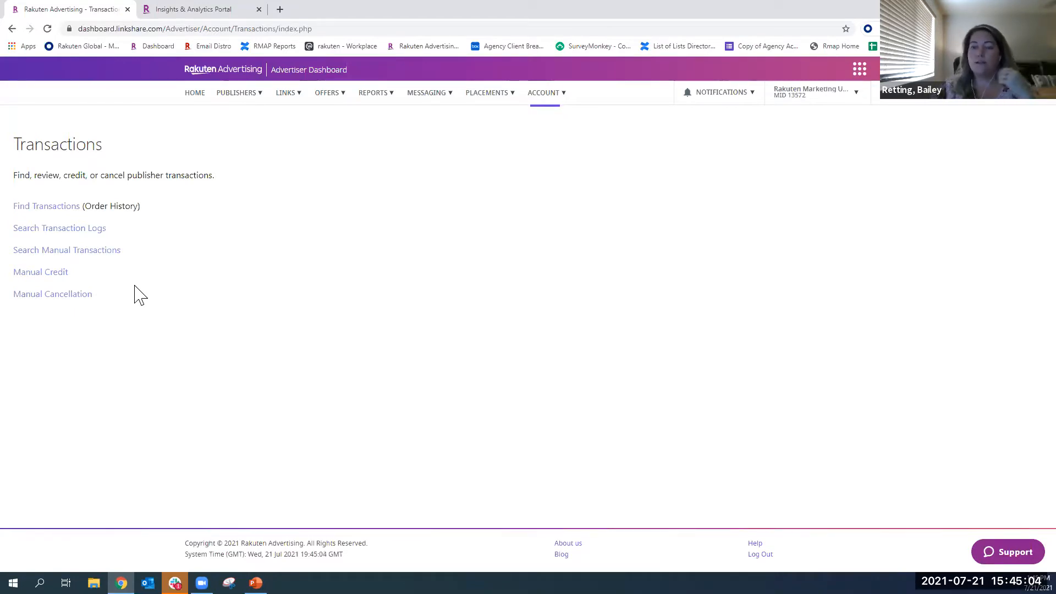
- Open the Manual Credit form for a single transaction and review its required and optional fields
{"action": "left_click", "coordinate": [37, 275]}
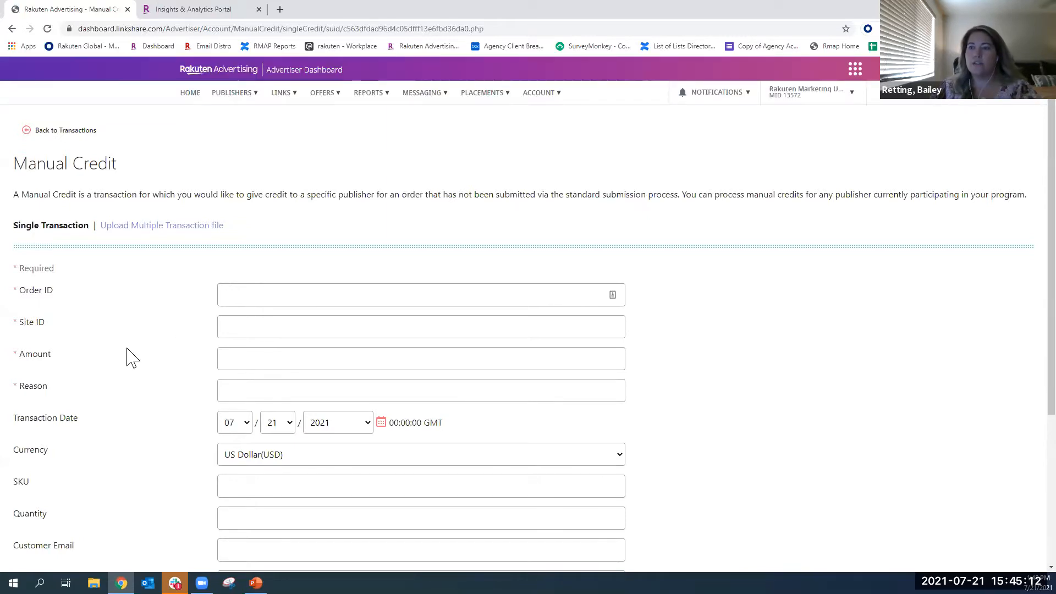
{"action": "scroll", "coordinate": [197, 348], "scroll_direction": "down", "scroll_amount": 2}
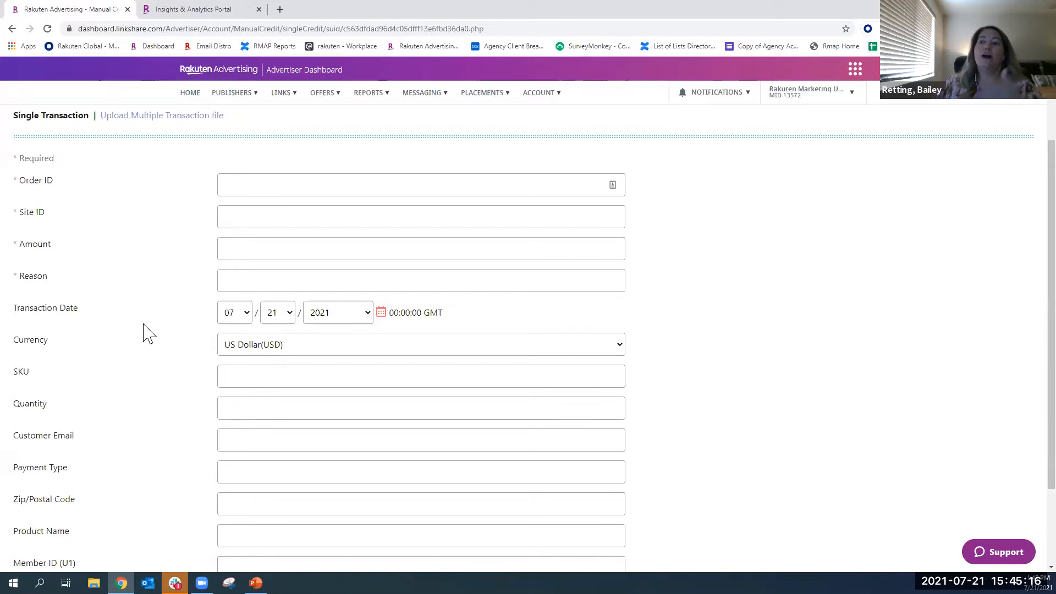
{"action": "scroll", "coordinate": [149, 333], "scroll_direction": "down", "scroll_amount": 2}
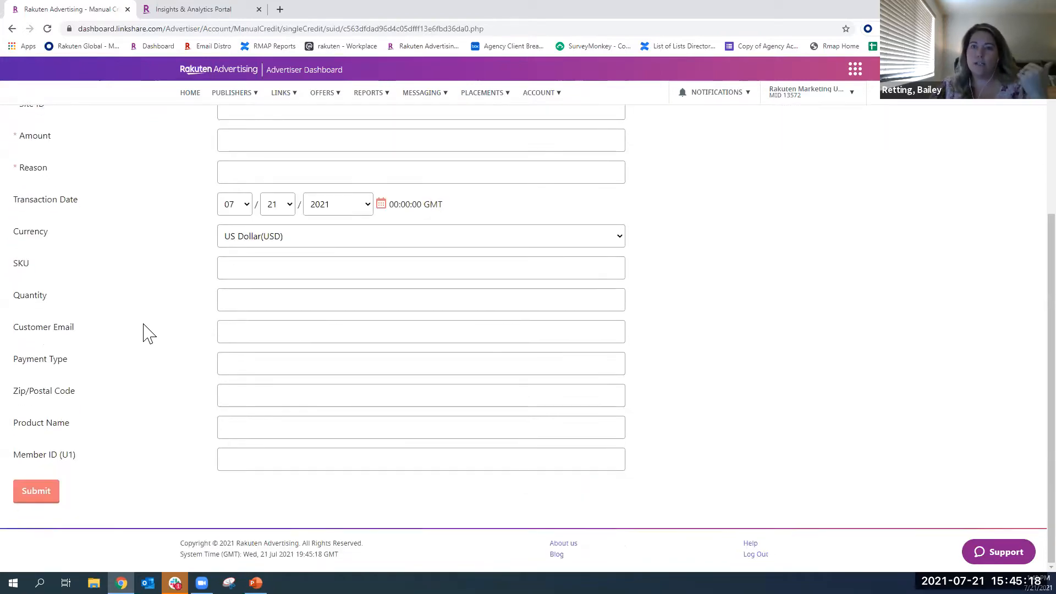
{"action": "scroll", "coordinate": [148, 333], "scroll_direction": "up", "scroll_amount": 4}
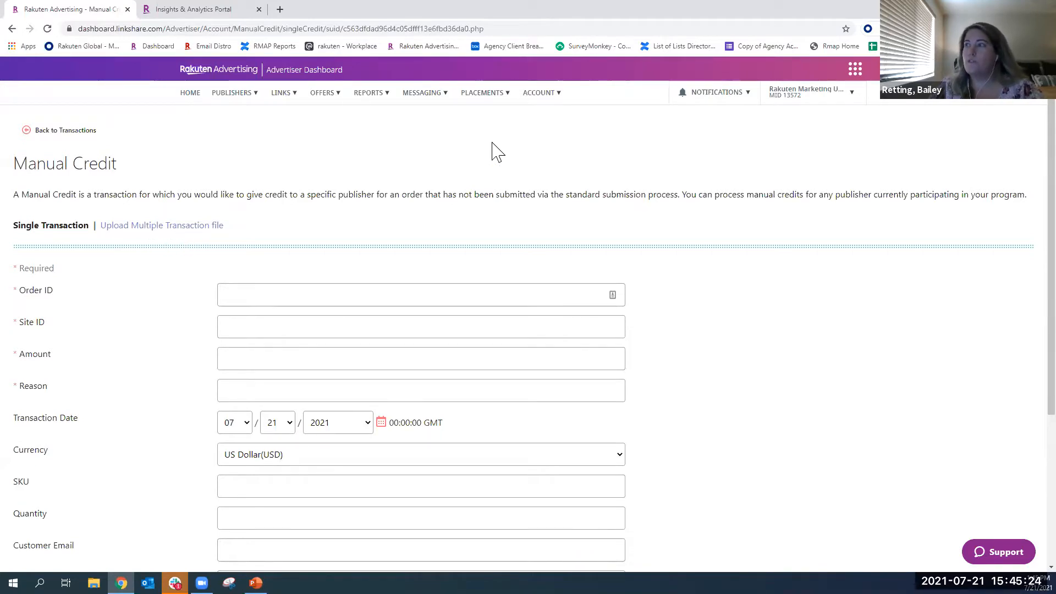
- Open the account's Publisher Payments page and review the June 2021 commission columns, adjustments, totals and statement submission options
{"action": "left_click", "coordinate": [538, 94]}
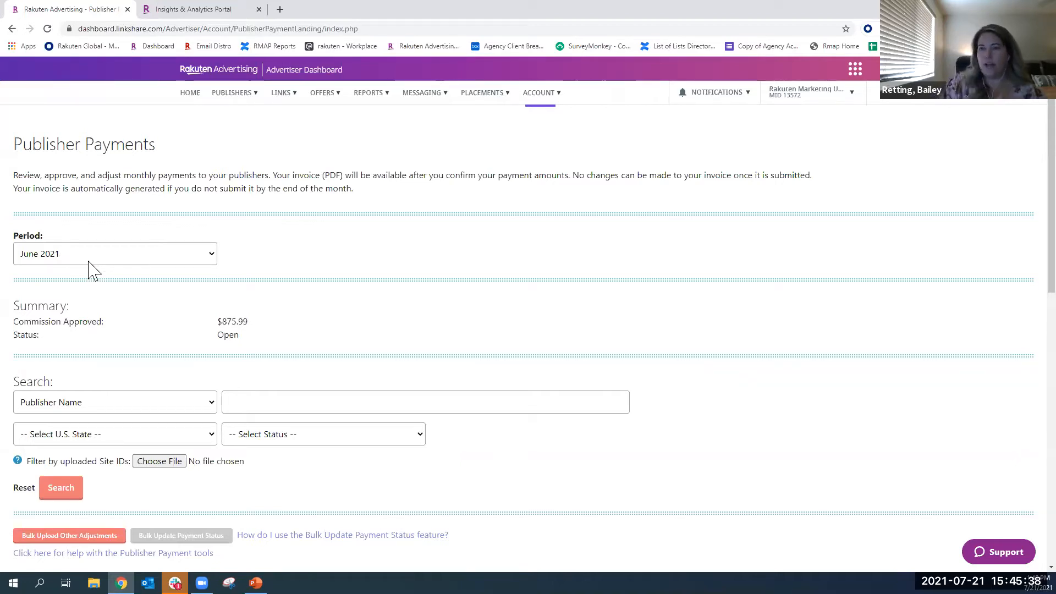
{"action": "scroll", "coordinate": [91, 269], "scroll_direction": "down", "scroll_amount": 3}
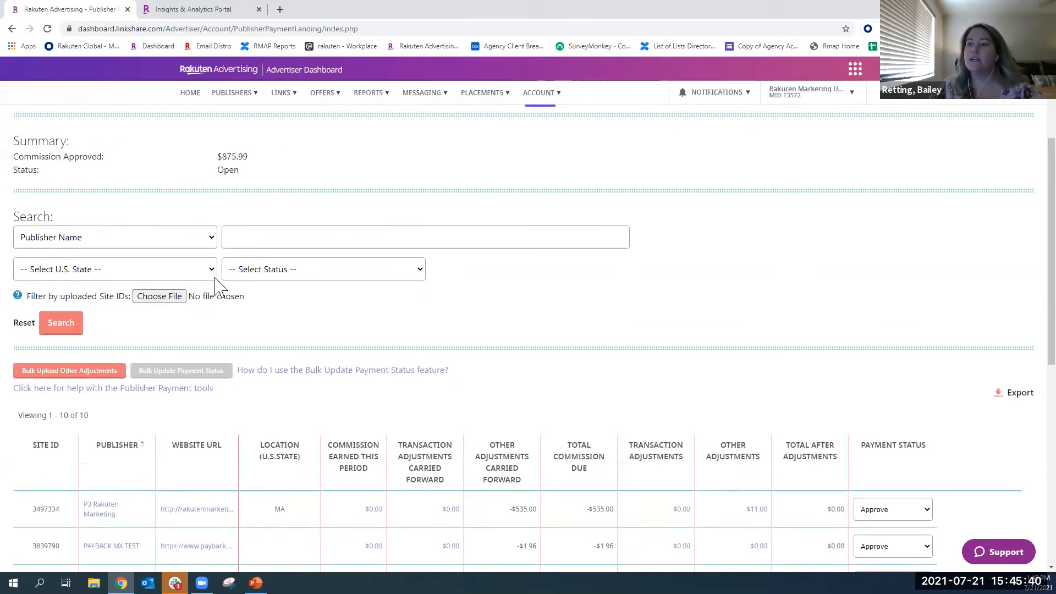
{"action": "scroll", "coordinate": [215, 284], "scroll_direction": "down", "scroll_amount": 3}
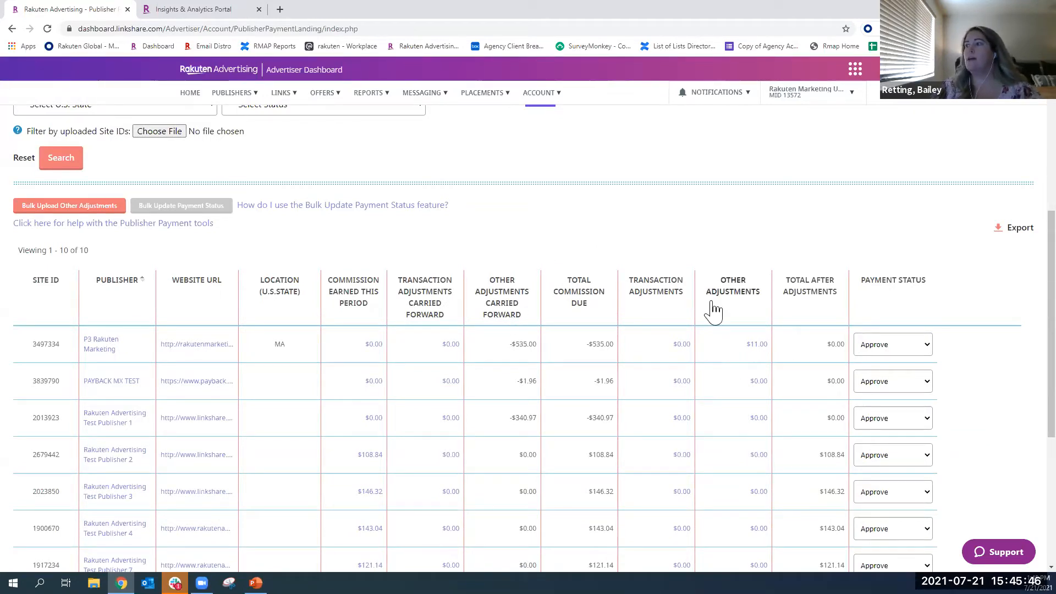
{"action": "scroll", "coordinate": [498, 287], "scroll_direction": "down", "scroll_amount": 5}
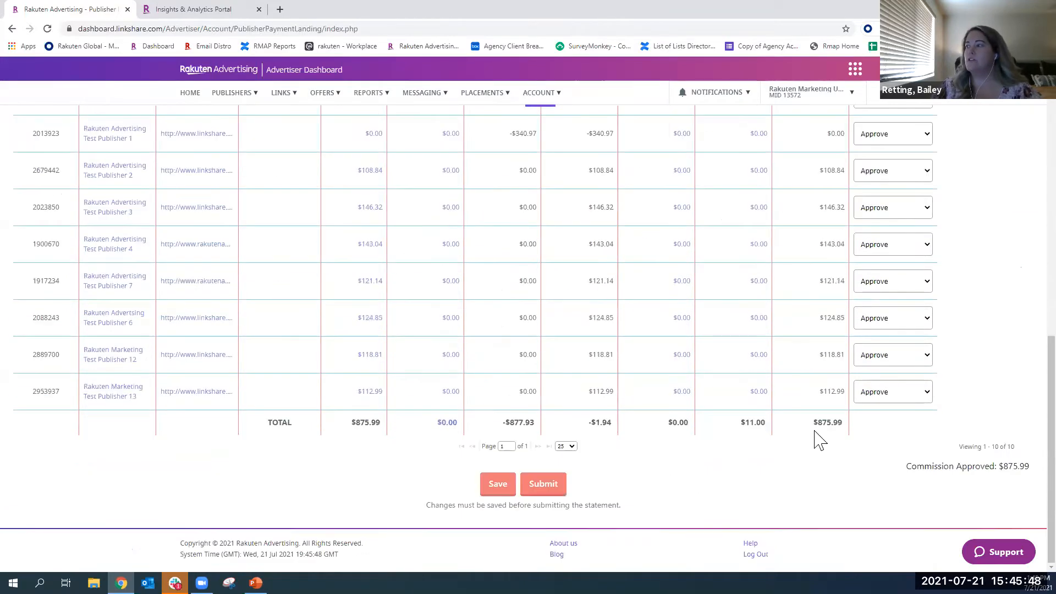
{"action": "left_click_drag", "start_coordinate": [844, 431], "coordinate": [814, 436]}
{"action": "scroll", "coordinate": [802, 382], "scroll_direction": "up", "scroll_amount": 6}
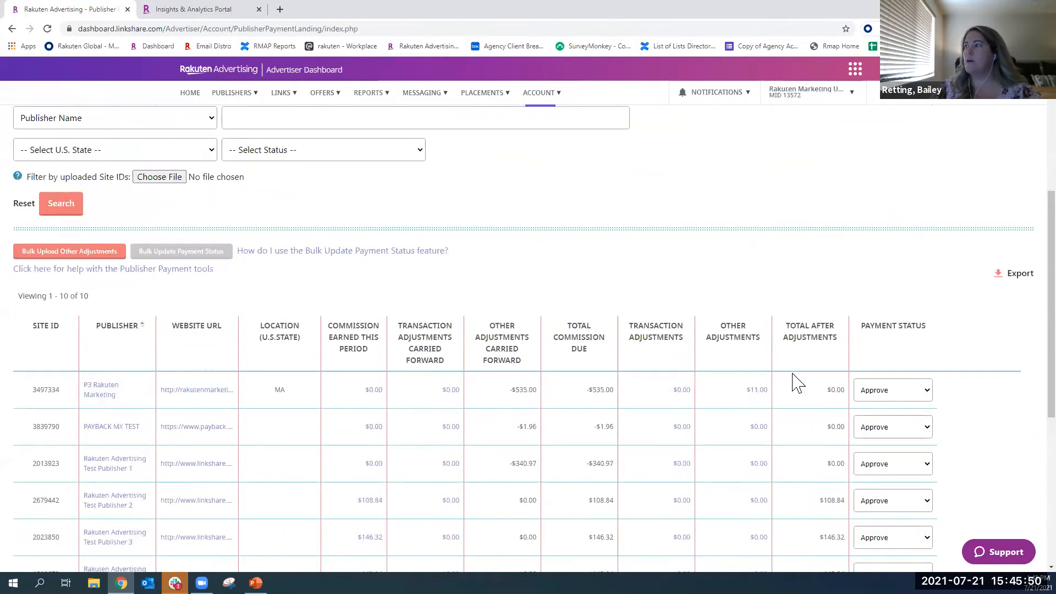
{"action": "scroll", "coordinate": [792, 390], "scroll_direction": "down", "scroll_amount": 6}
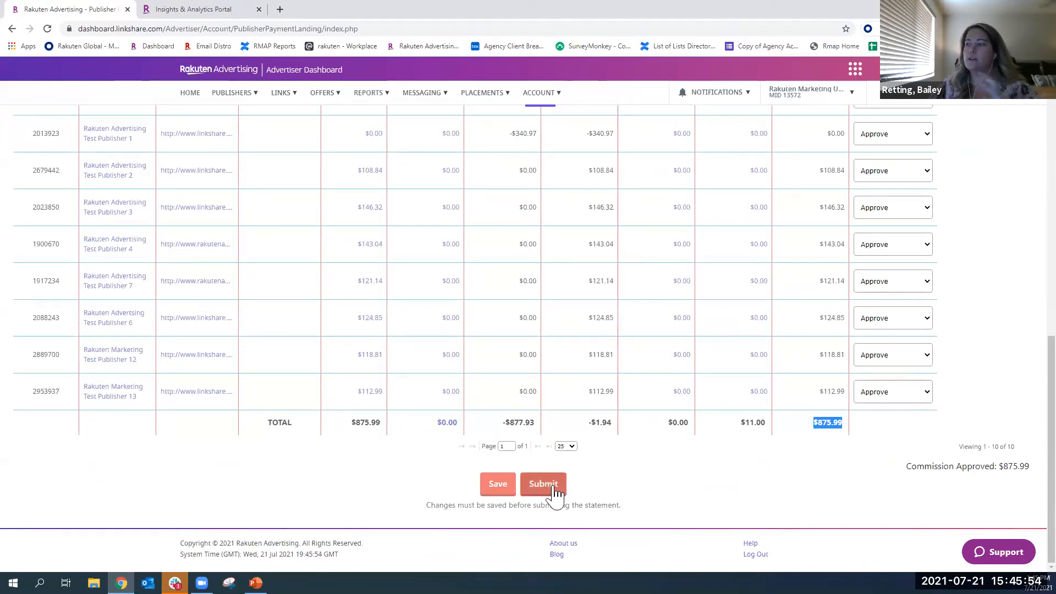
{"action": "scroll", "coordinate": [815, 318], "scroll_direction": "up", "scroll_amount": 3}
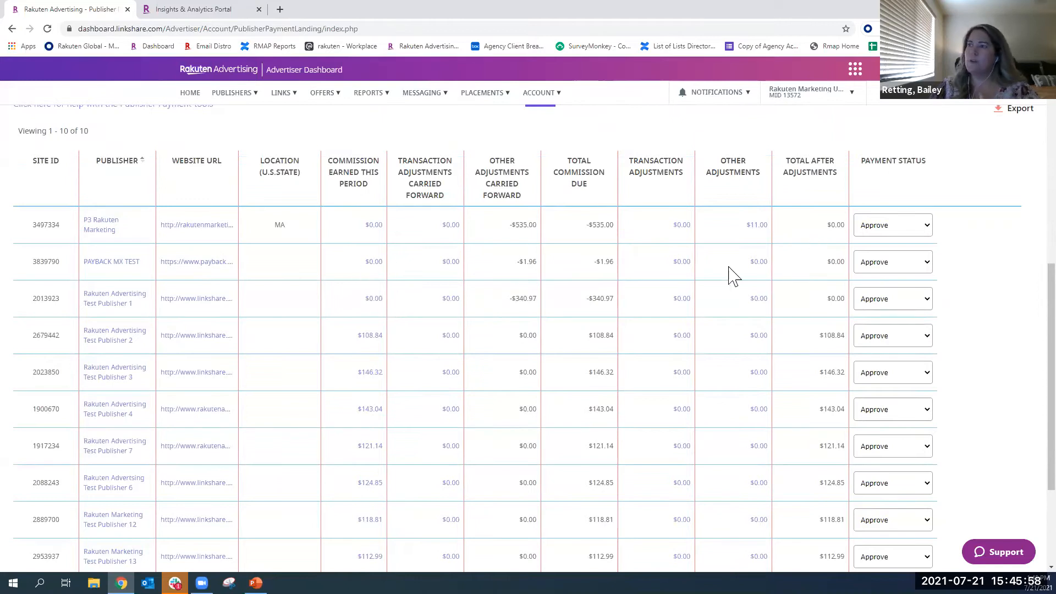
- View the payment status choices for P3 Rakuten Marketing and open that publisher's Transaction Adjustments page
{"action": "left_click", "coordinate": [887, 228]}
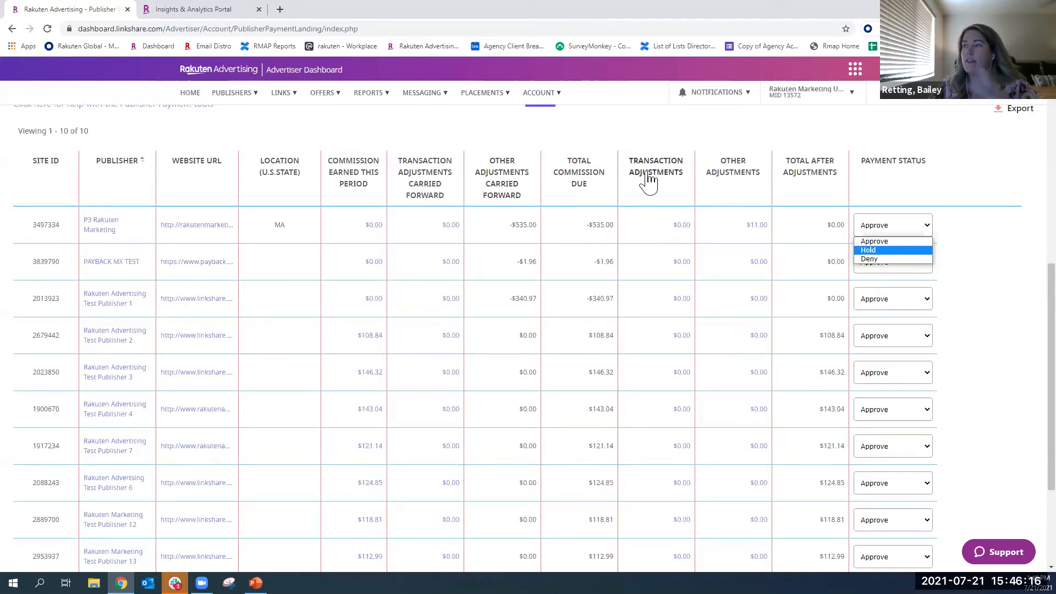
{"action": "left_click", "coordinate": [683, 230]}
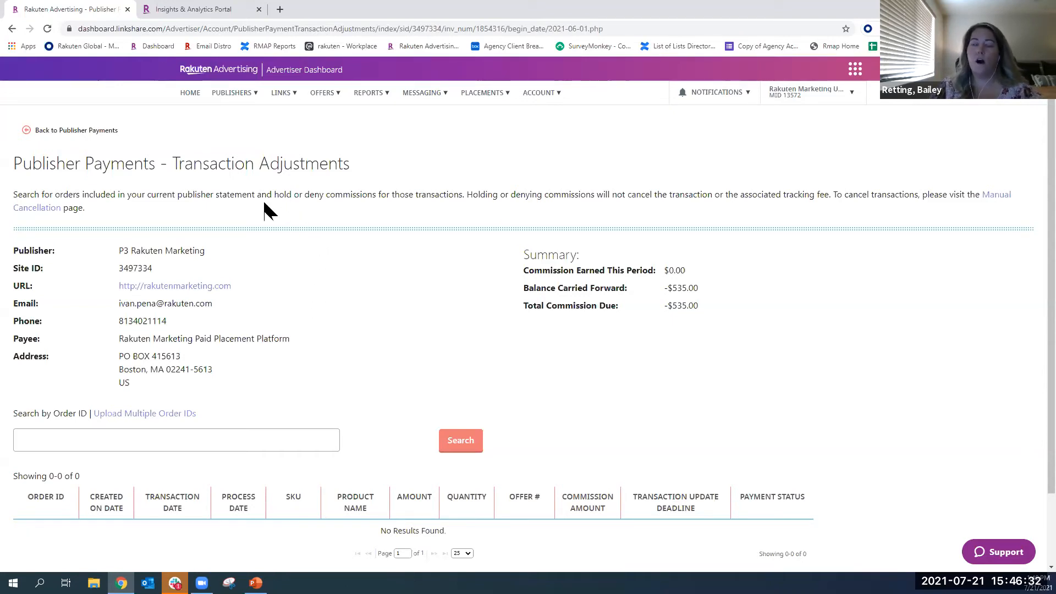
- Show the list of available account pages
{"action": "left_click", "coordinate": [543, 95]}
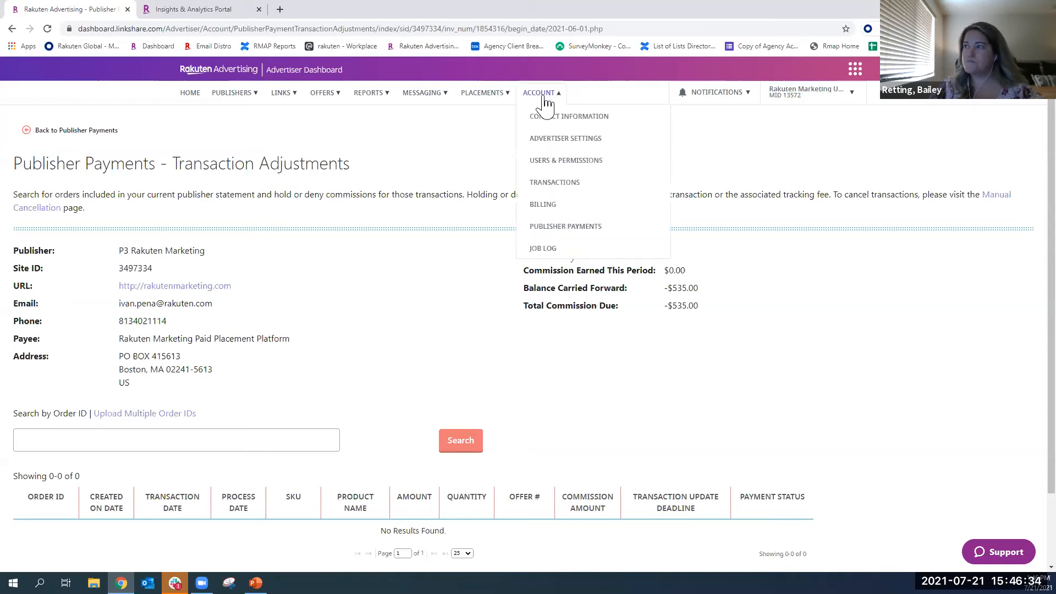